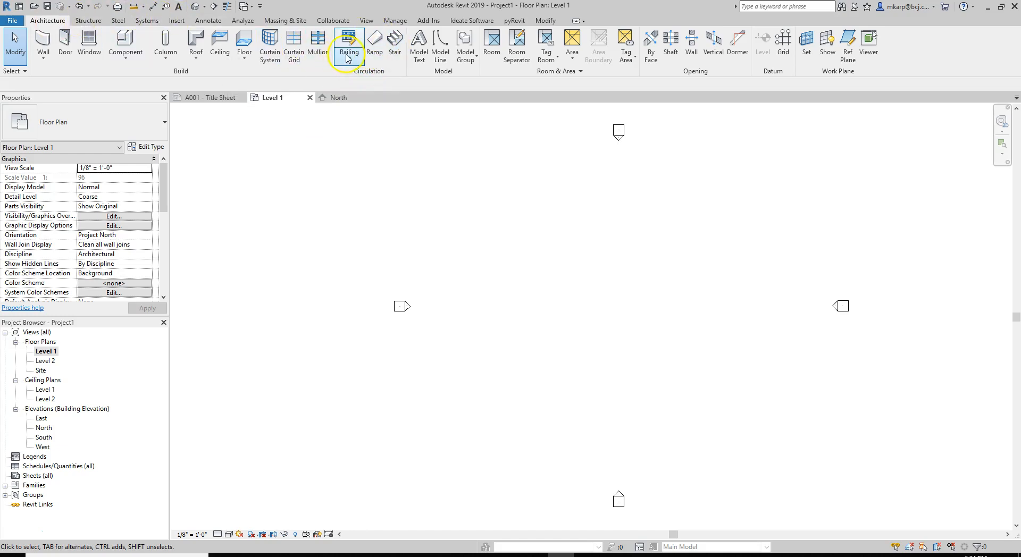
Start a stair on Level 1 and review the type parameters of the Assembled Stair 7" max riser 11" tread
click(395, 45)
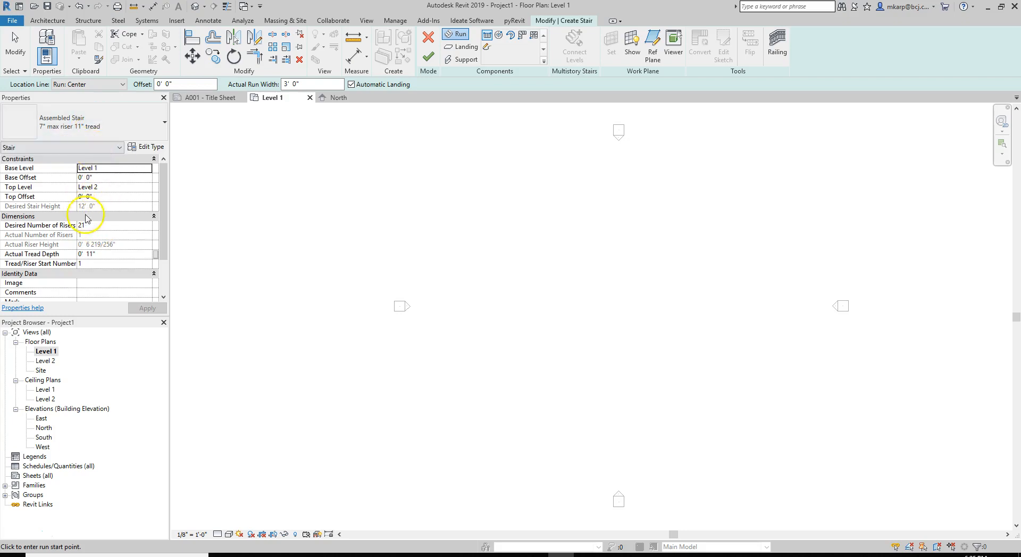
click(147, 147)
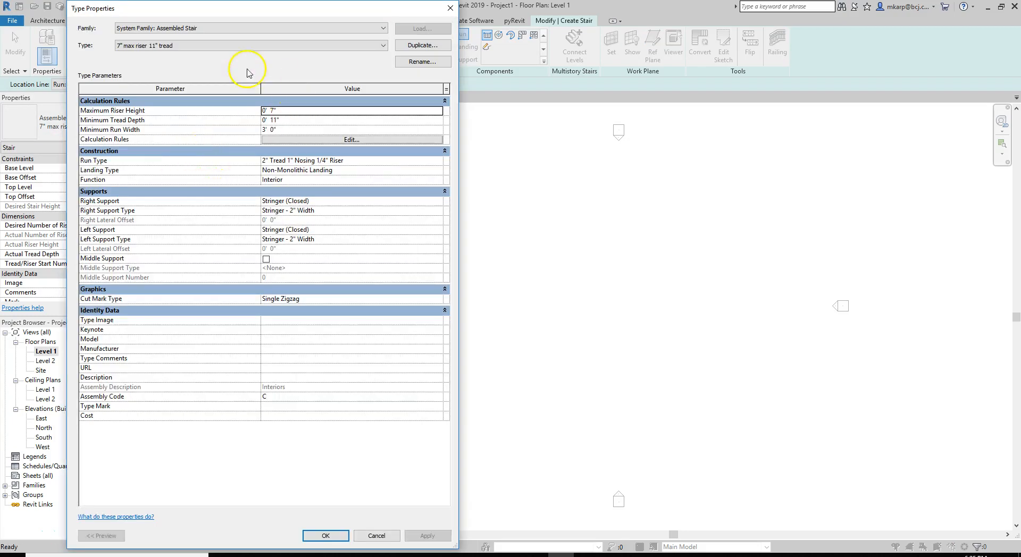
drag(296, 15, 476, 26)
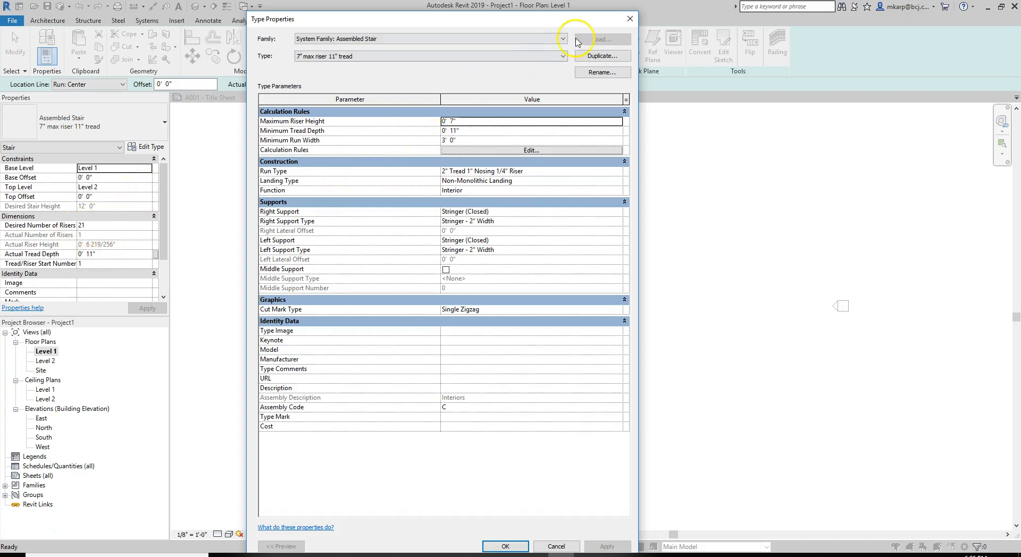
click(631, 23)
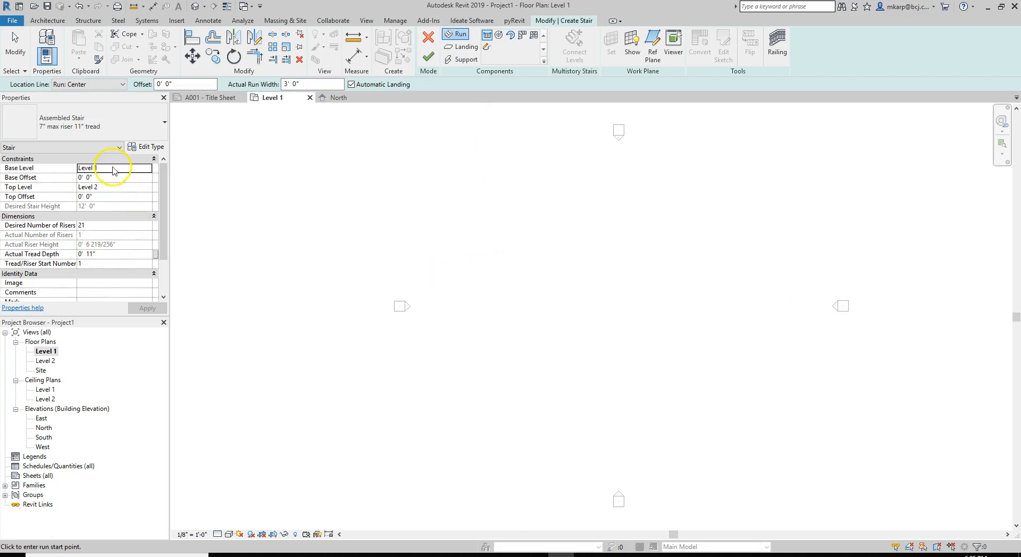
Lay out a straight horizontal stair run with all 21 risers, about 18'-4" long, in the Level 1 plan
click(495, 281)
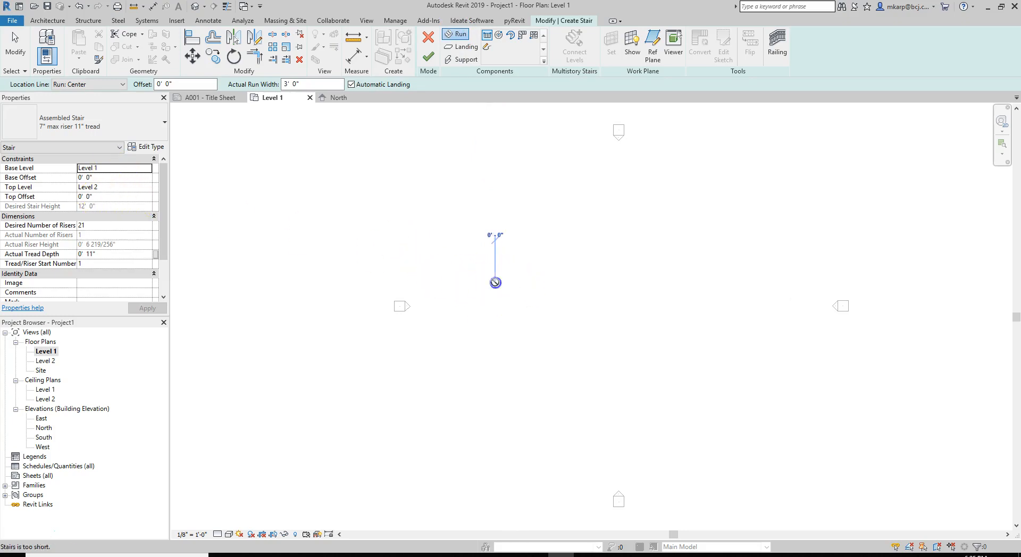
scroll(547, 287, up, 5)
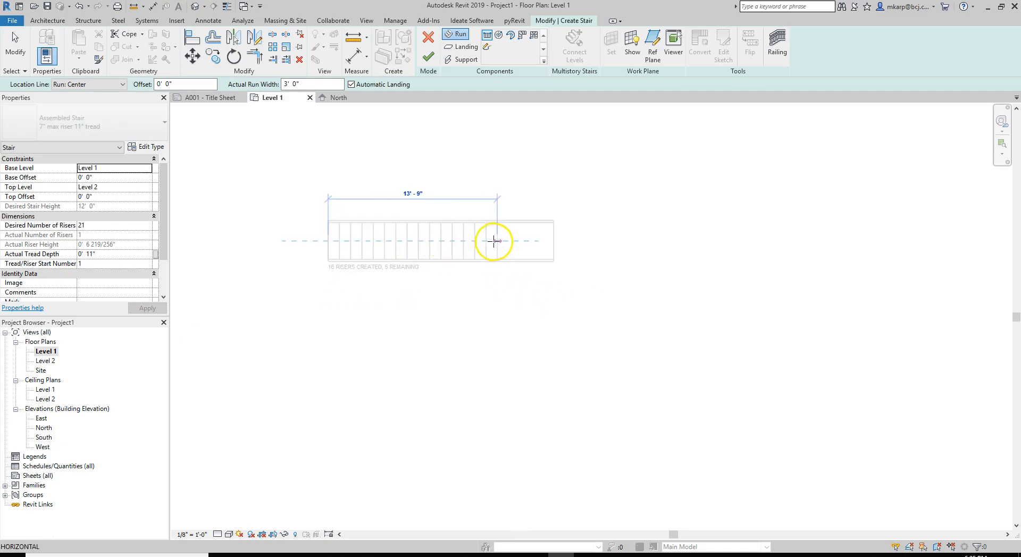
click(520, 240)
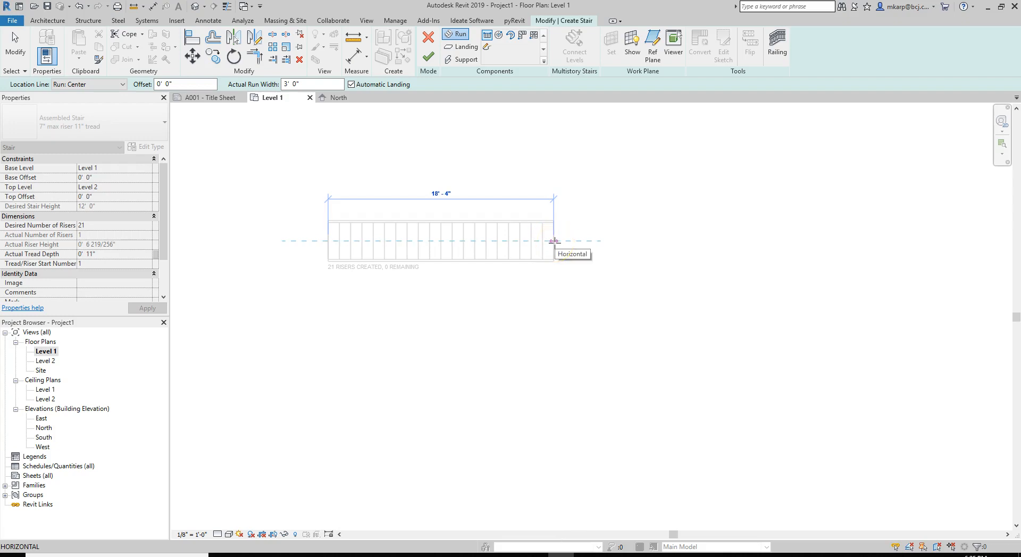
click(554, 242)
key(Escape)
scroll(558, 285, down, 3)
scroll(558, 277, down, 2)
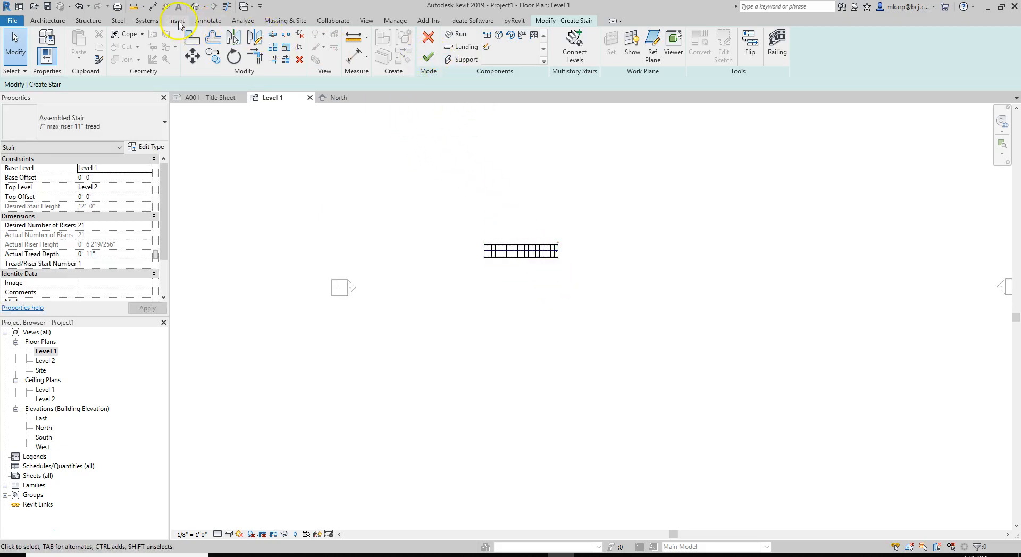
Check the straight run in the default 3D view and finish the stair
click(191, 7)
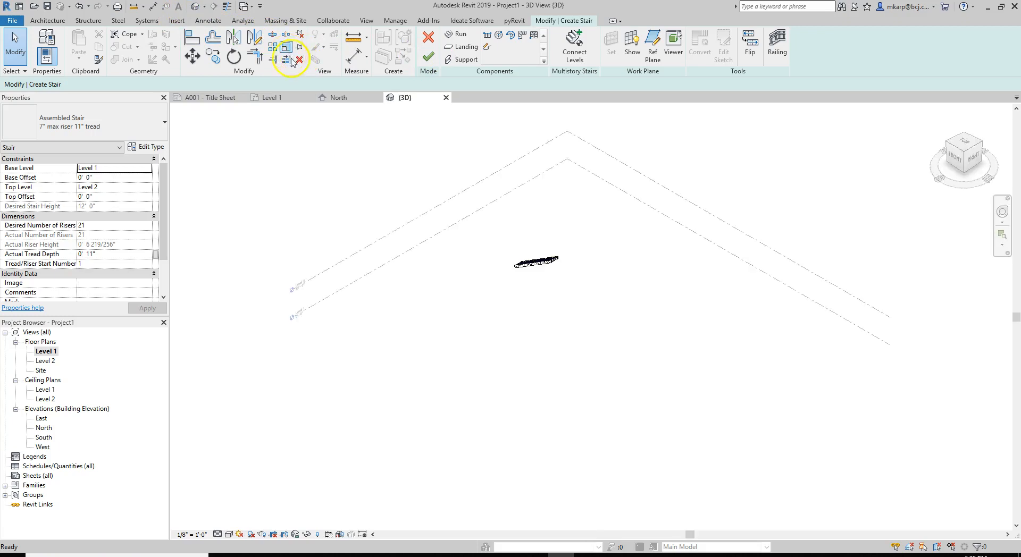
scroll(539, 265, up, 5)
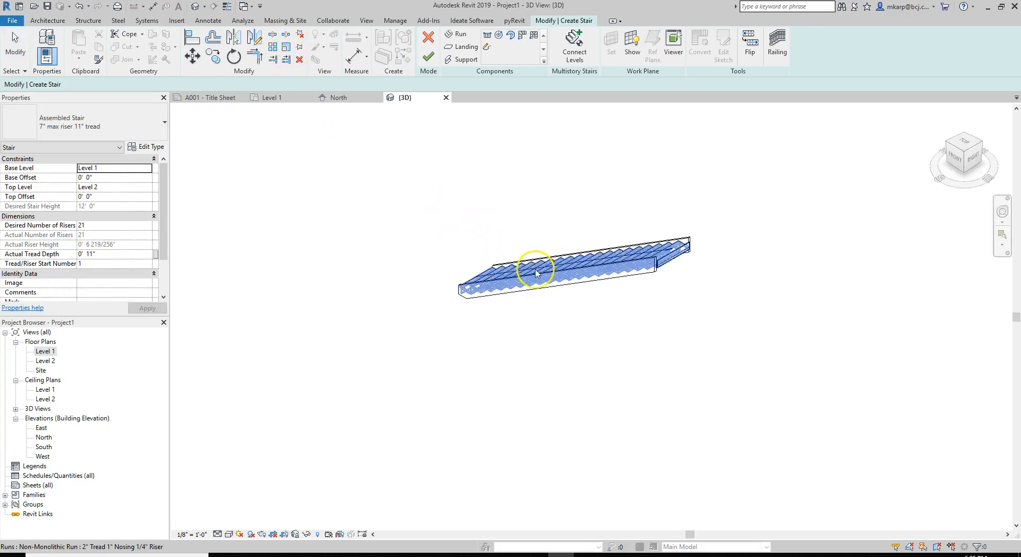
shift+middle_drag(506, 299, 594, 330)
scroll(551, 309, down, 5)
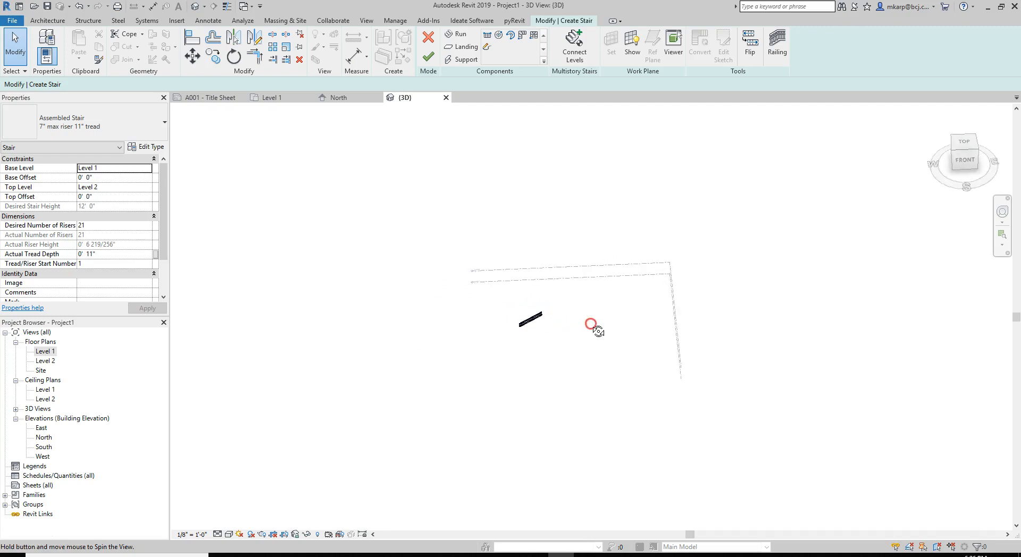
scroll(528, 321, up, 8)
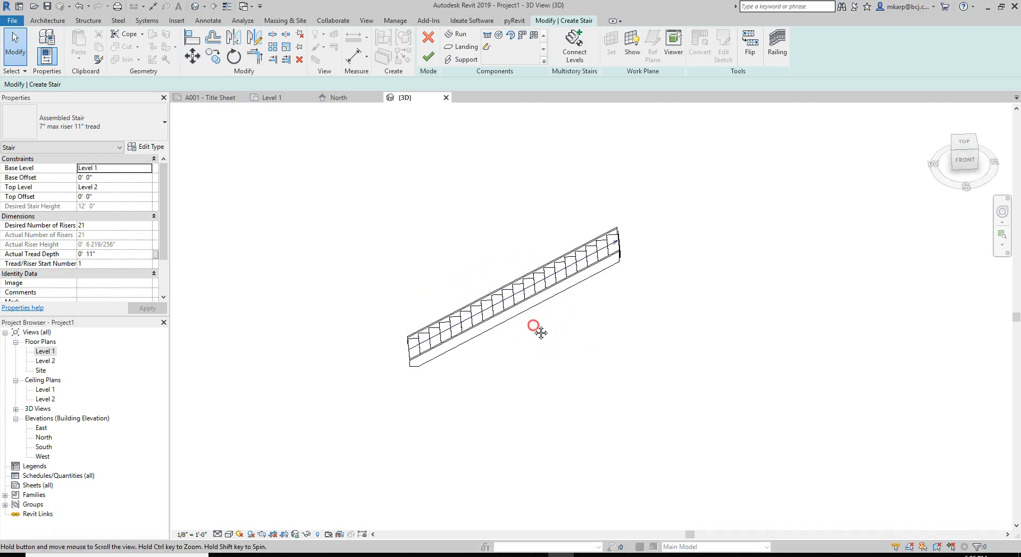
scroll(535, 319, up, 2)
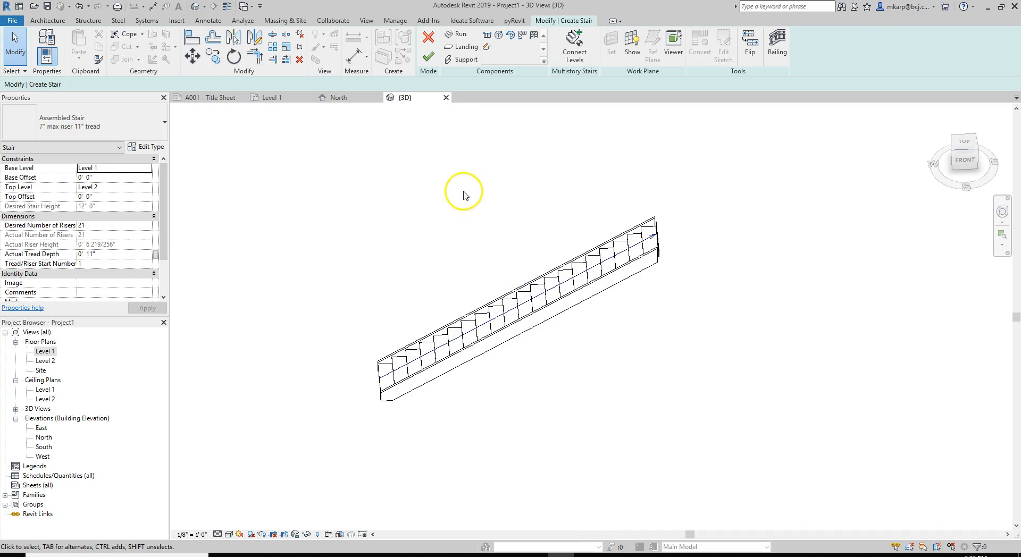
click(426, 62)
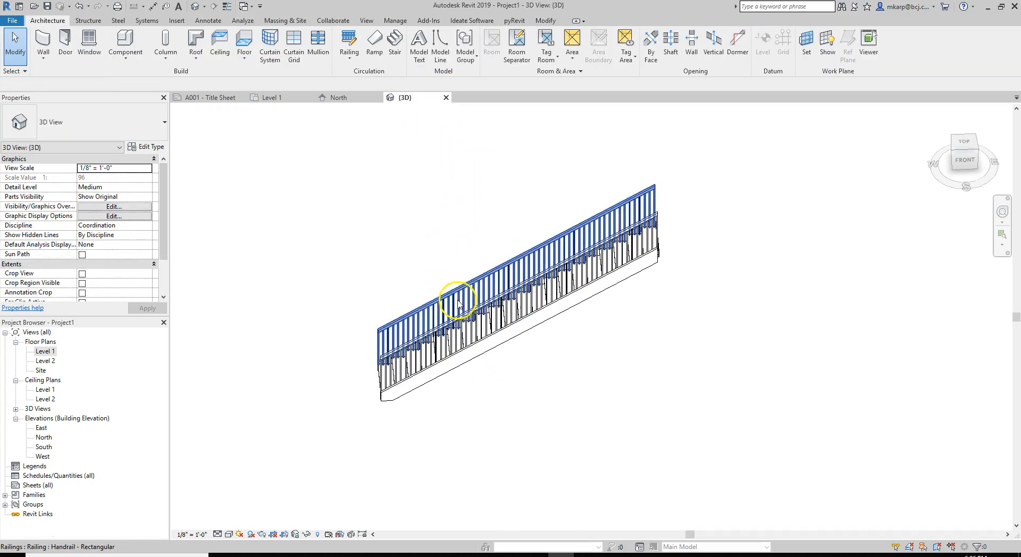
Examine the railing along the straight stair in the 3D view
click(459, 300)
scroll(382, 335, up, 4)
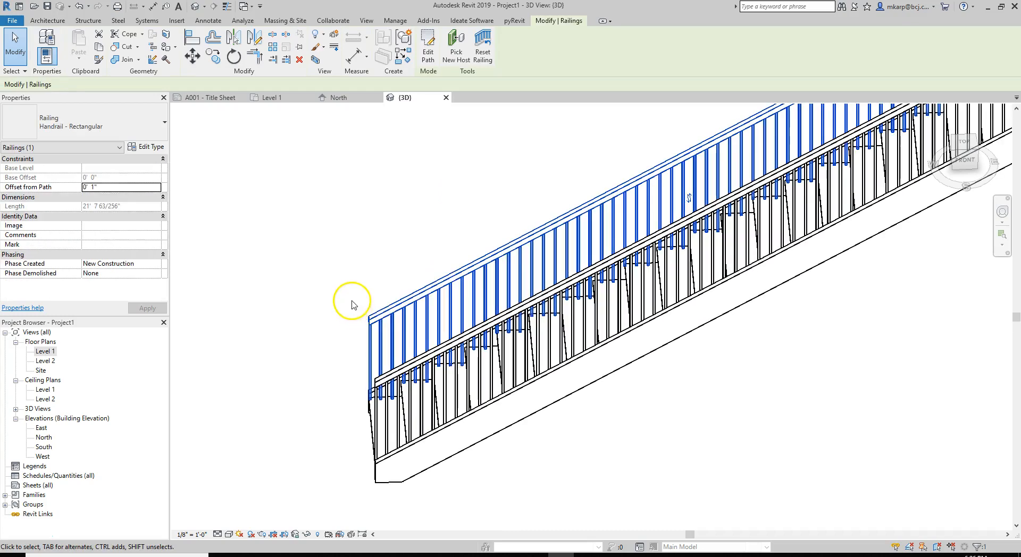
click(356, 254)
scroll(370, 249, down, 5)
shift+middle_drag(433, 319, 510, 269)
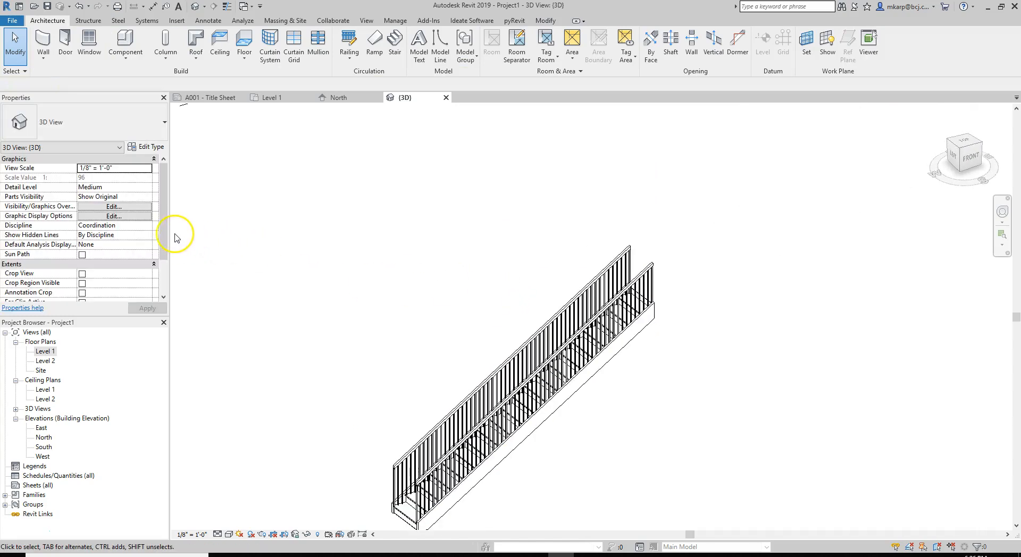
Enable the section box in the 3D view and pull its faces in closer around the stair
drag(165, 228, 165, 266)
click(82, 283)
scroll(282, 259, down, 5)
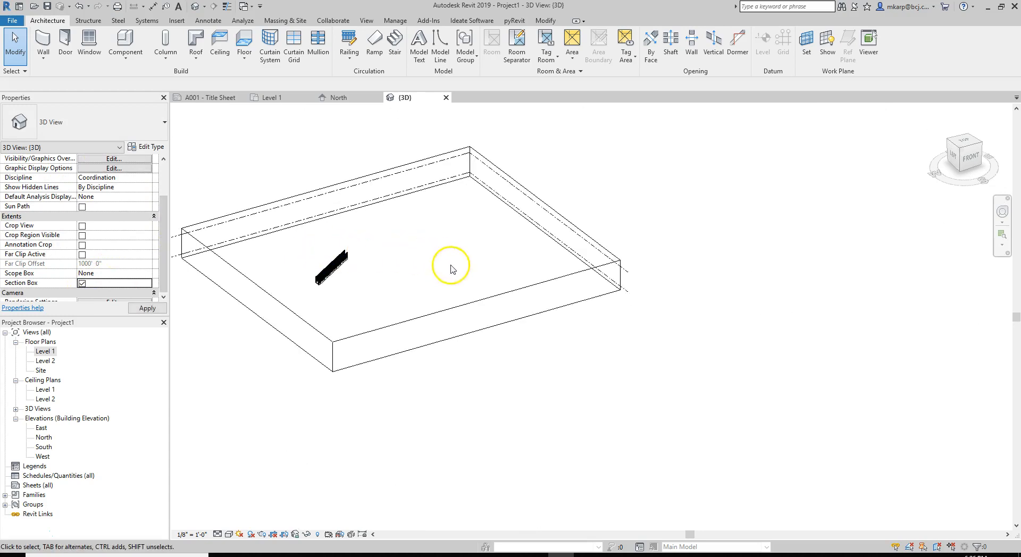
click(469, 313)
drag(545, 218, 394, 274)
drag(257, 299, 293, 290)
drag(273, 222, 313, 255)
drag(422, 335, 392, 315)
click(398, 321)
scroll(361, 271, up, 8)
middle_drag(367, 261, 506, 372)
scroll(518, 320, down, 3)
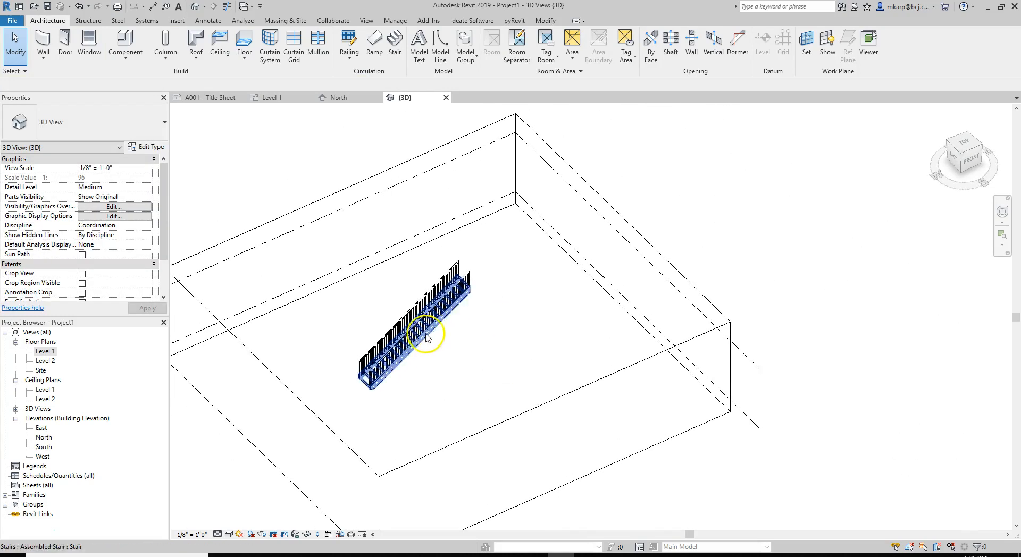
click(244, 355)
Start a second stair in the Level 1 floor plan and review its type parameters without changing them
double_click(47, 351)
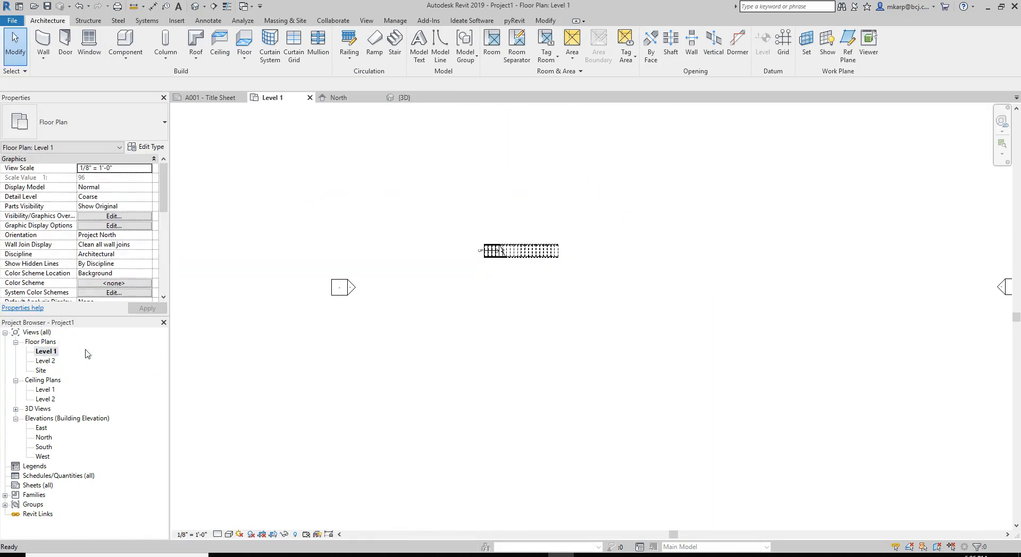
scroll(526, 258, up, 5)
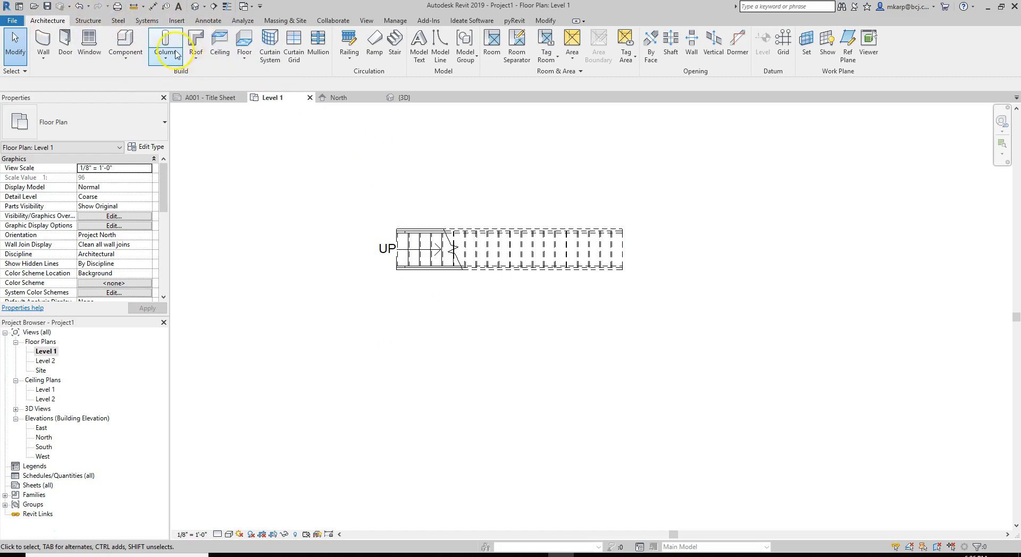
click(395, 41)
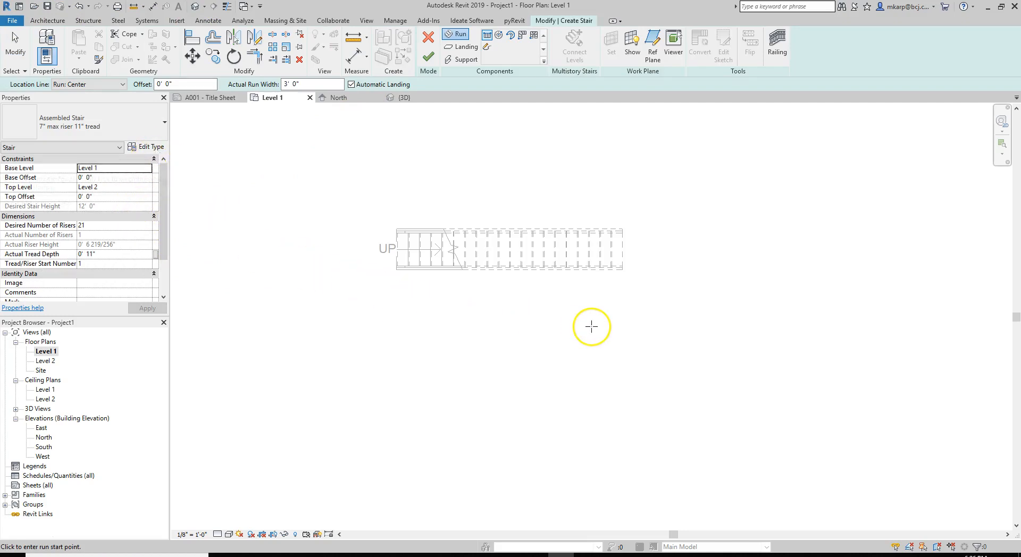
click(158, 148)
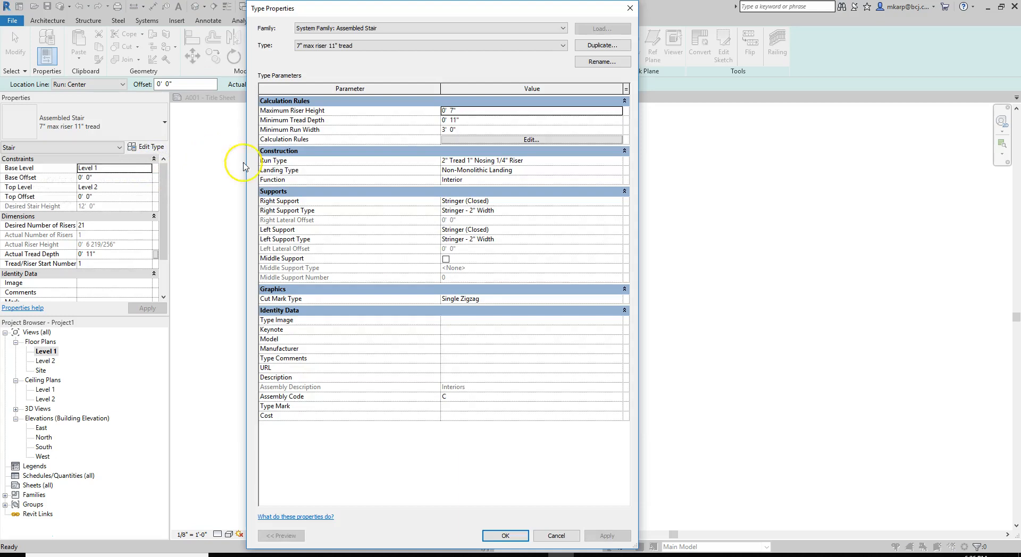
click(461, 129)
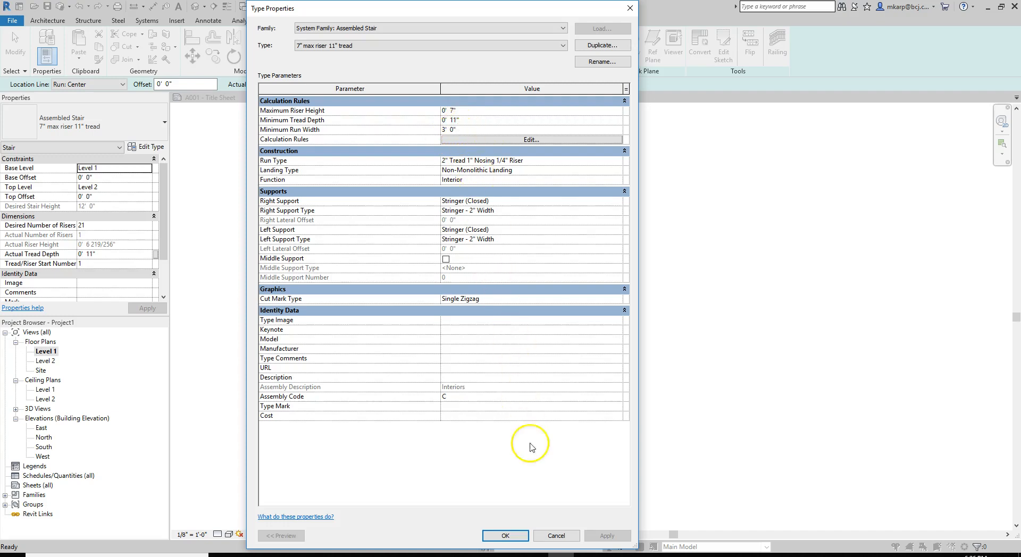
click(556, 536)
Lay out a U-shaped stair below the straight one with an 11-riser run about 9'-2" long, an automatic landing and a parallel 10-riser return run
click(429, 261)
scroll(431, 263, up, 1)
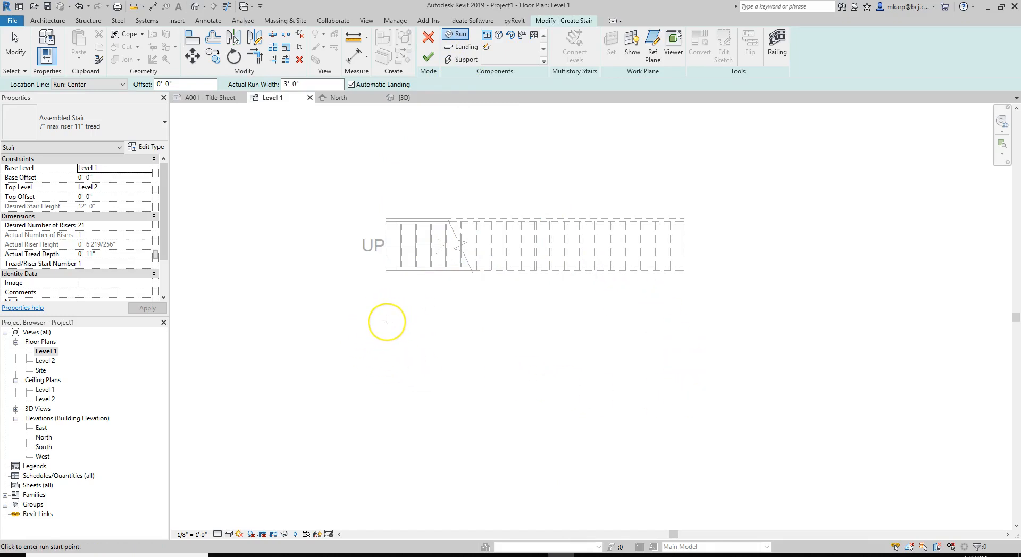
drag(387, 322, 538, 321)
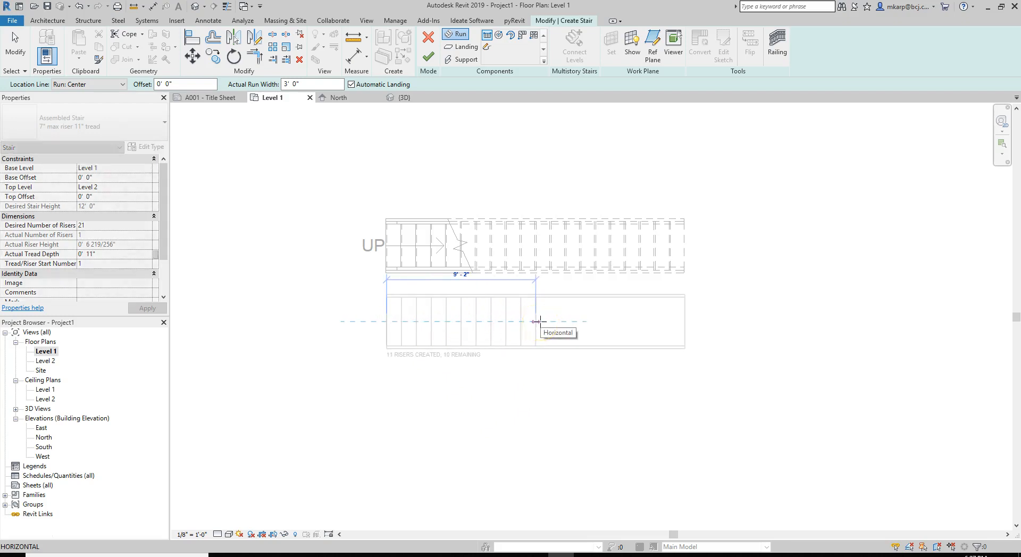
click(539, 321)
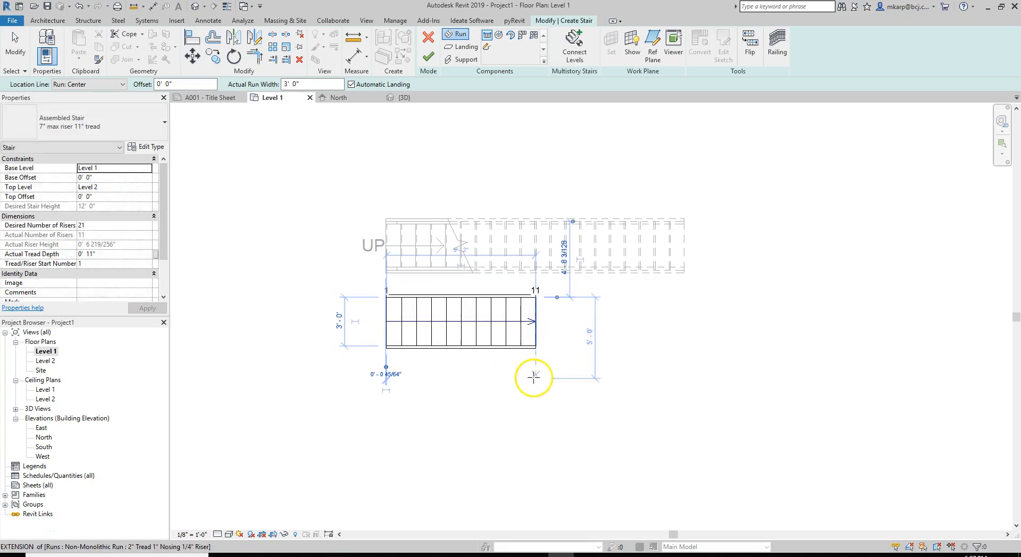
click(534, 402)
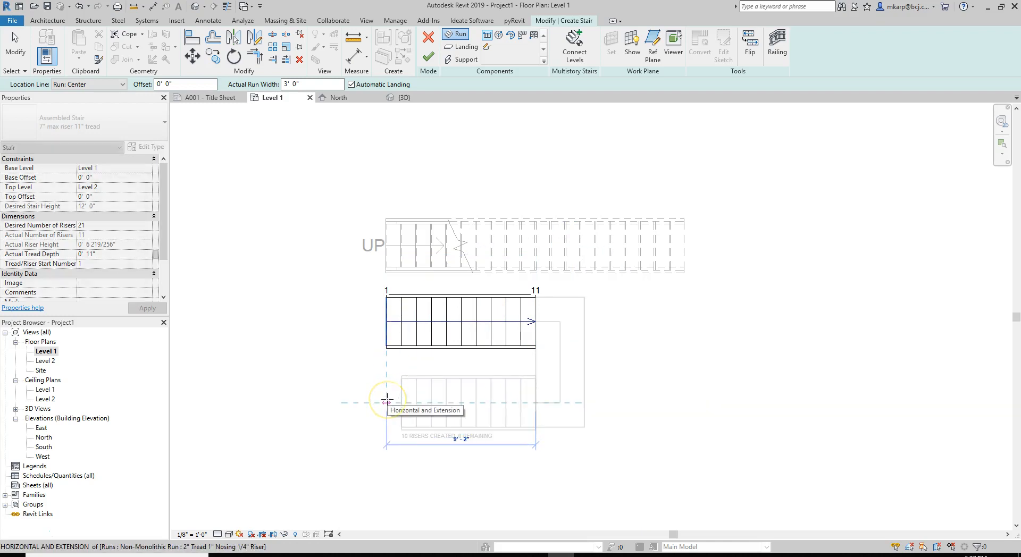
click(386, 402)
key(Escape)
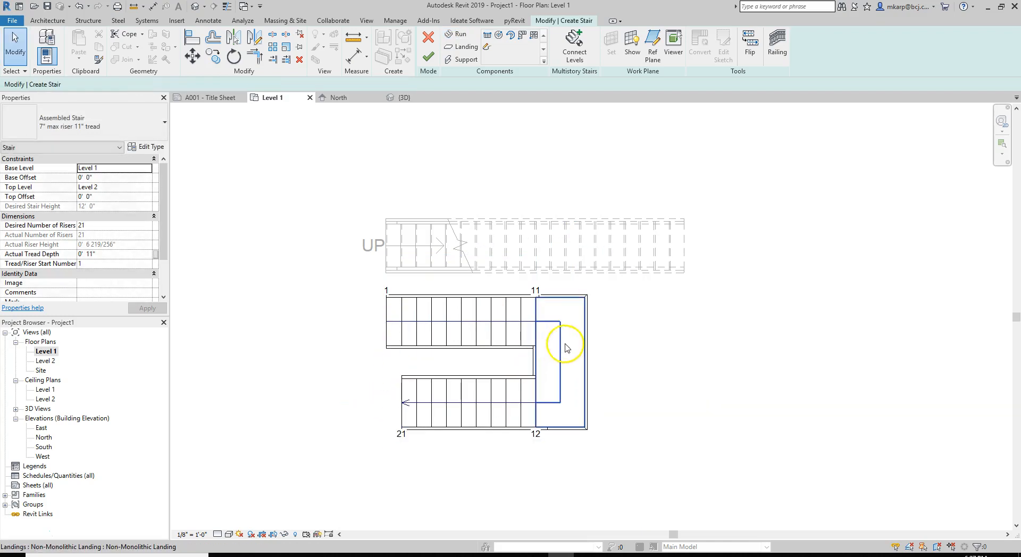
Move the return run closer to the first run to narrow the gap, and finish the U-shaped stair
click(501, 395)
scroll(498, 405, up, 2)
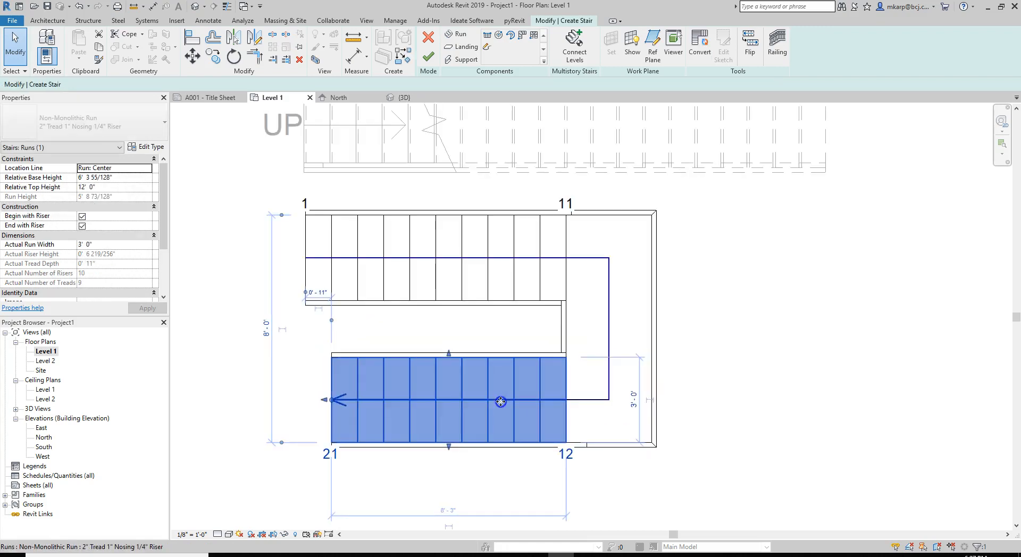
drag(502, 386, 503, 374)
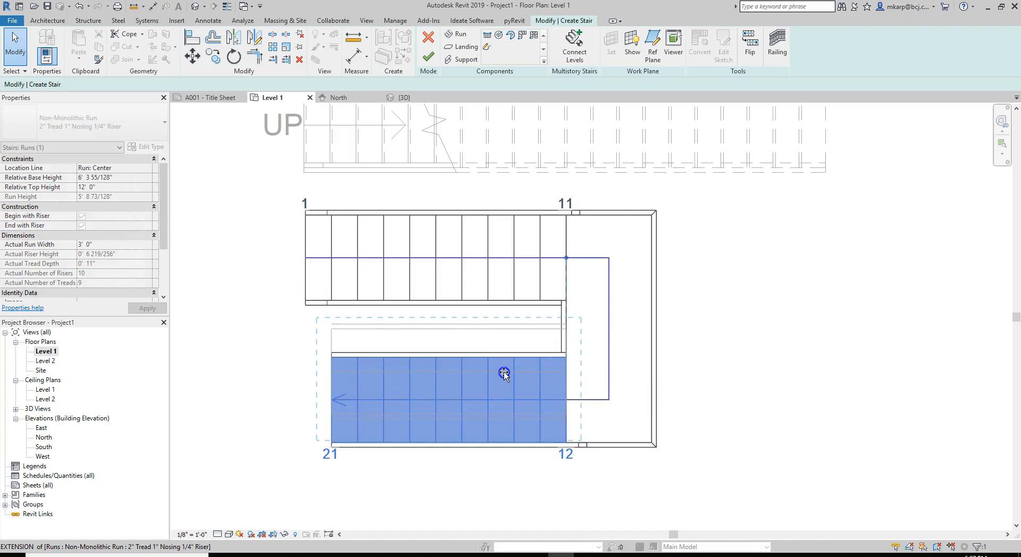
click(717, 368)
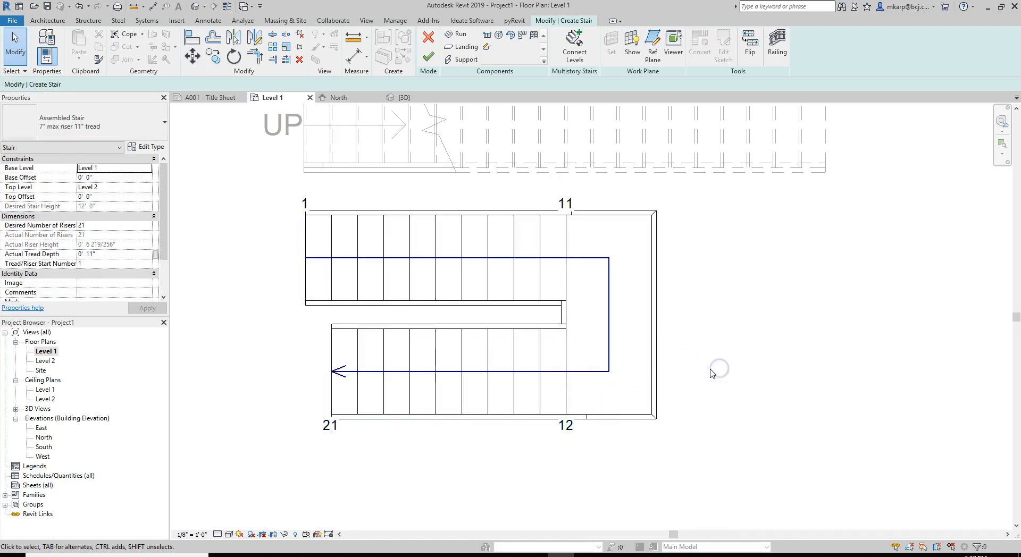
scroll(709, 372, down, 3)
scroll(686, 370, down, 1)
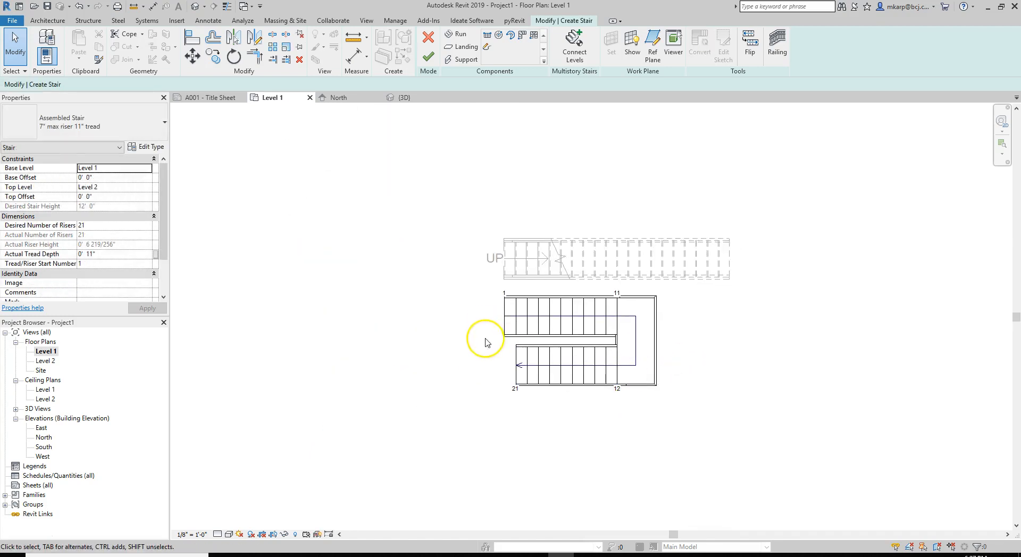
click(429, 58)
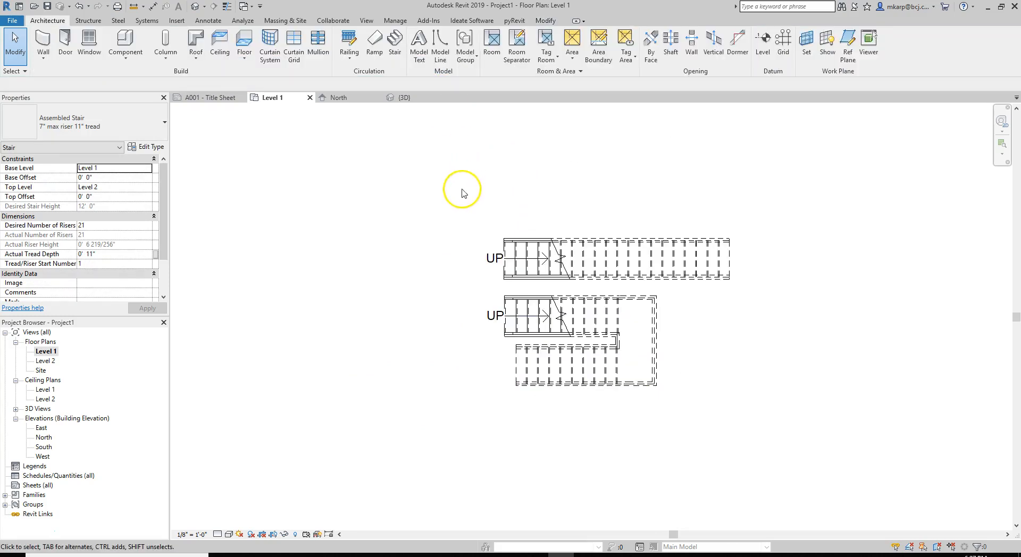
Examine the U-shaped stair with its landing and railings in the 3D view, selecting the stair
click(195, 5)
scroll(403, 332, up, 3)
shift+middle_drag(412, 388, 506, 314)
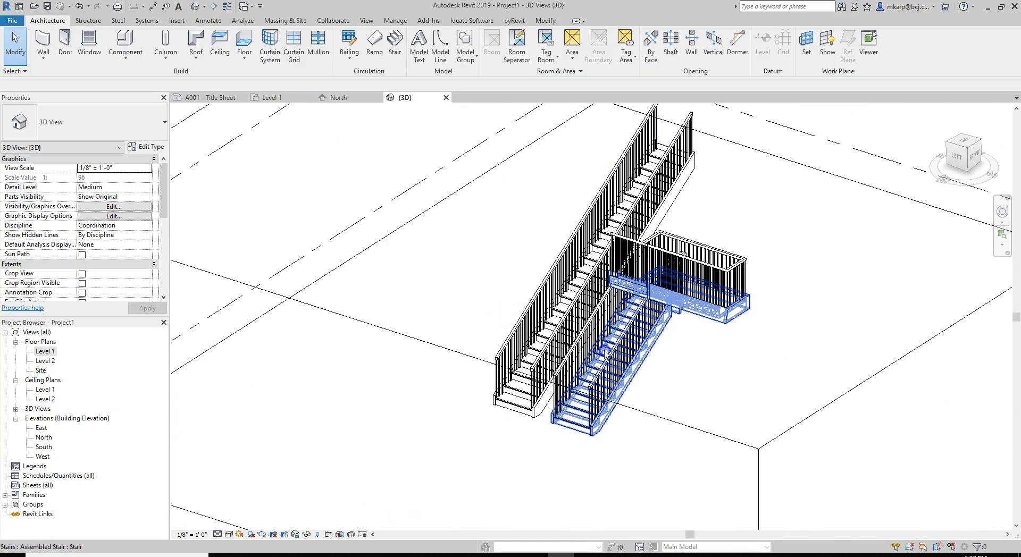
click(589, 336)
scroll(690, 355, down, 3)
scroll(716, 285, up, 3)
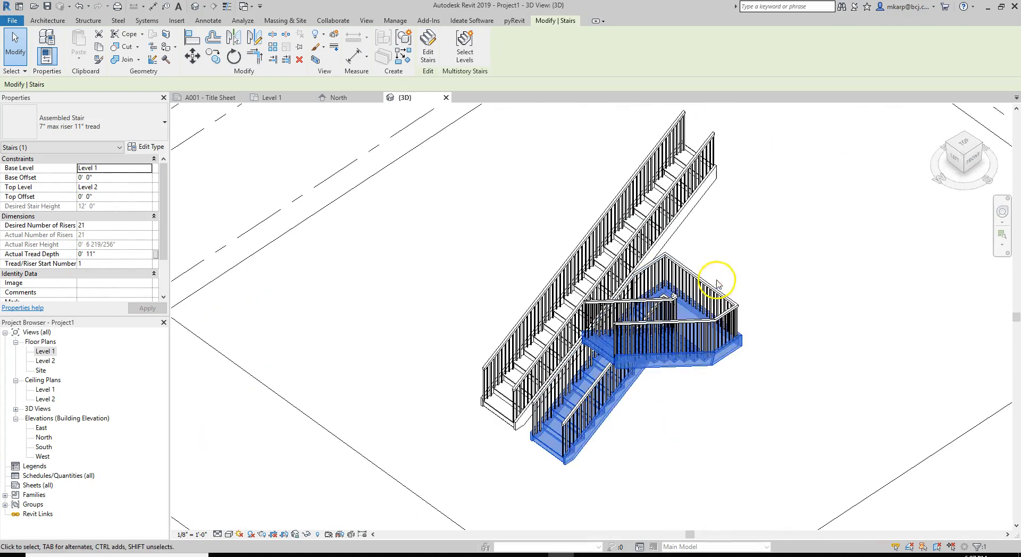
Flip the direction of the straight stair in the 3D view and finish the stair edit
key(Escape)
click(606, 260)
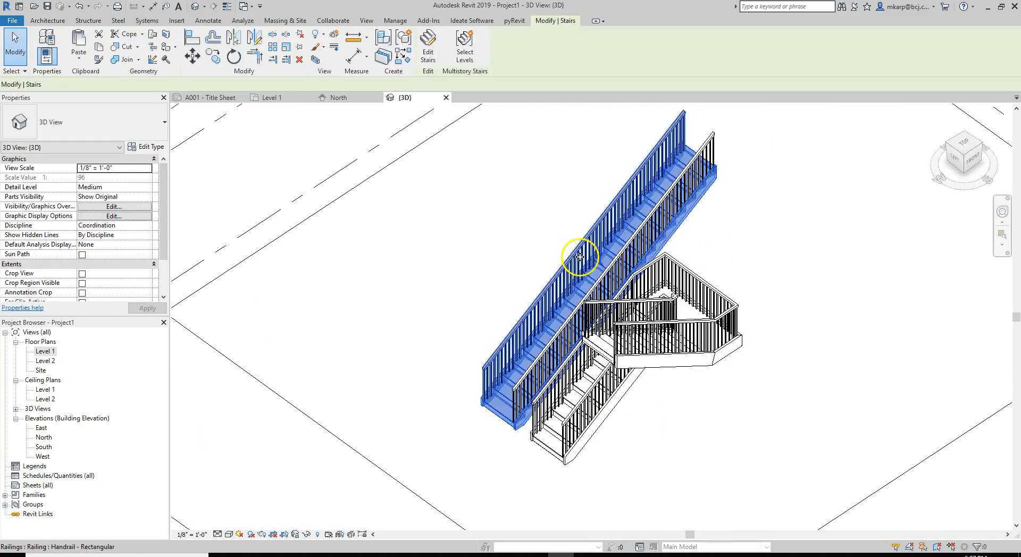
click(426, 52)
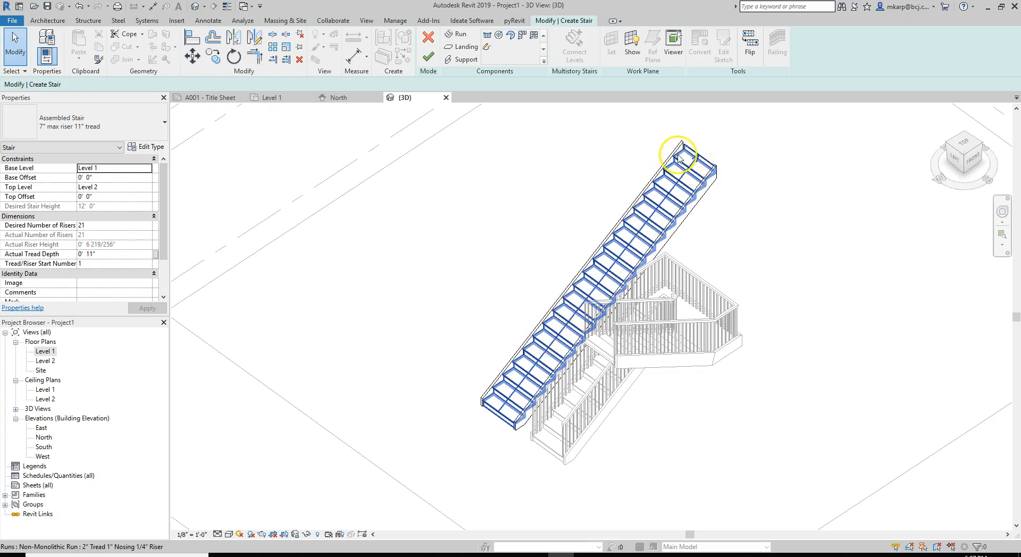
click(749, 47)
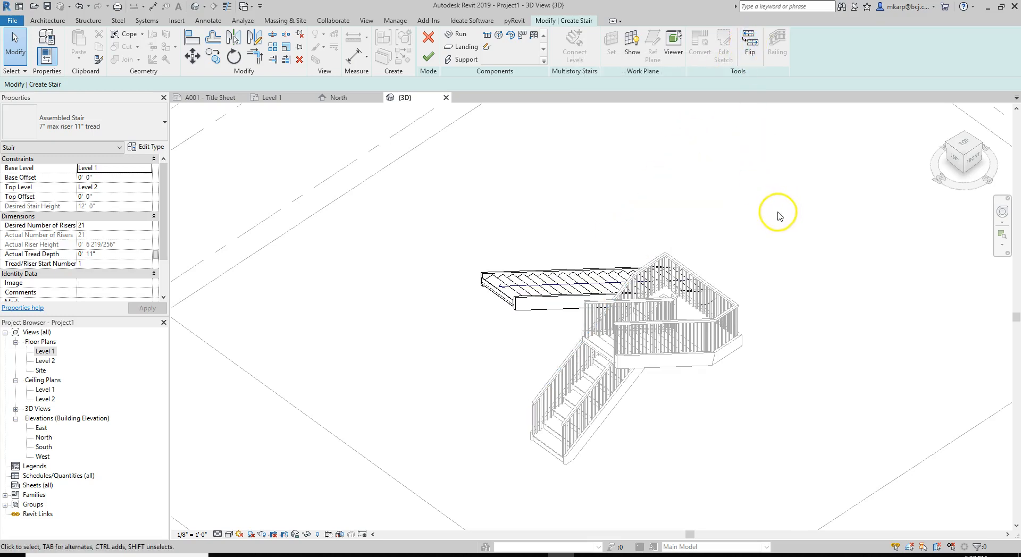
click(428, 57)
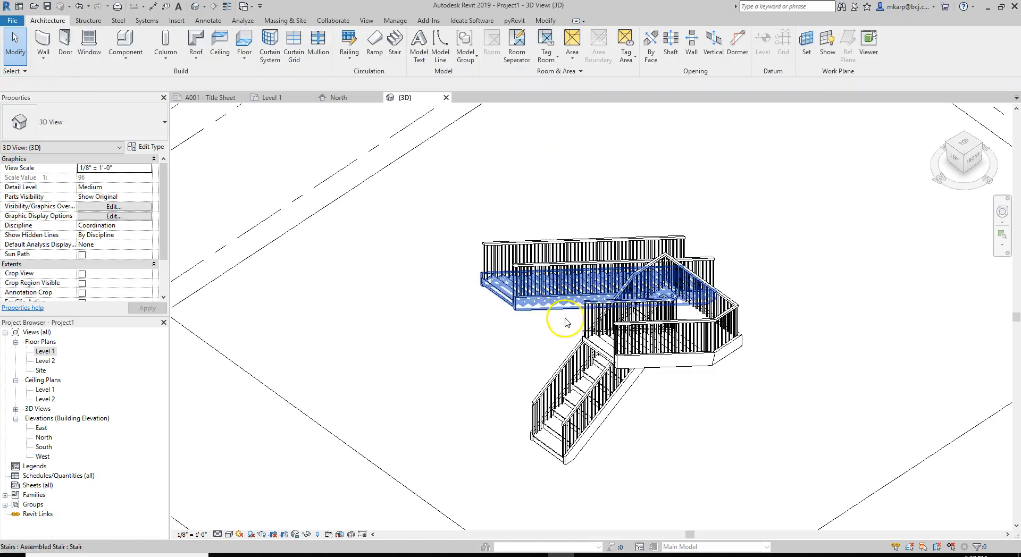
Flip the direction of the U-shaped stair and finish the stair edit
click(583, 386)
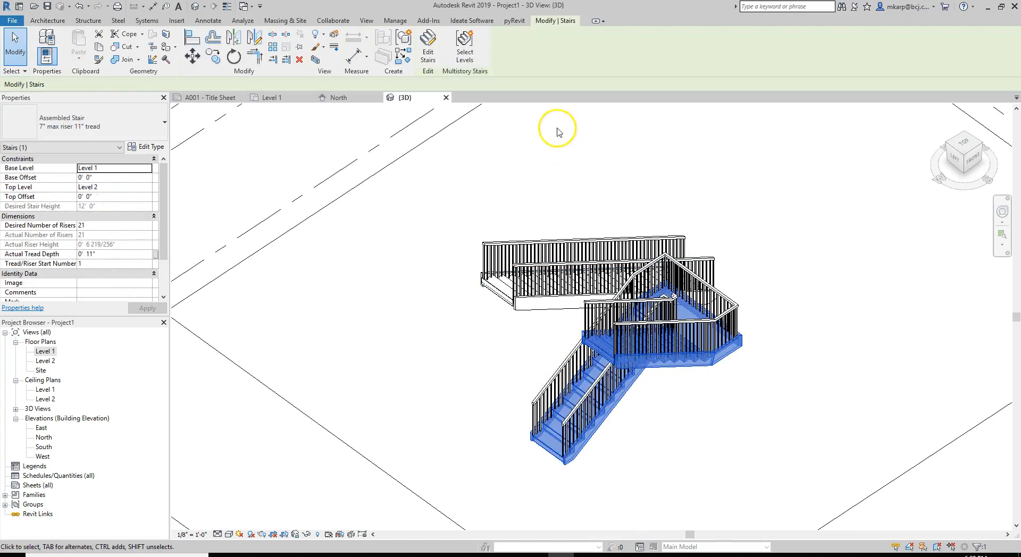
click(427, 45)
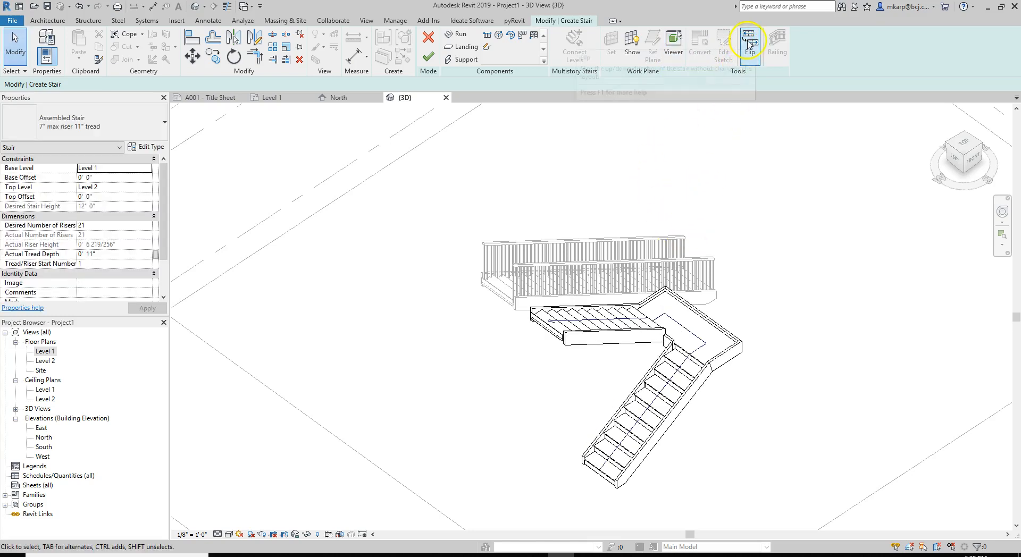
click(428, 56)
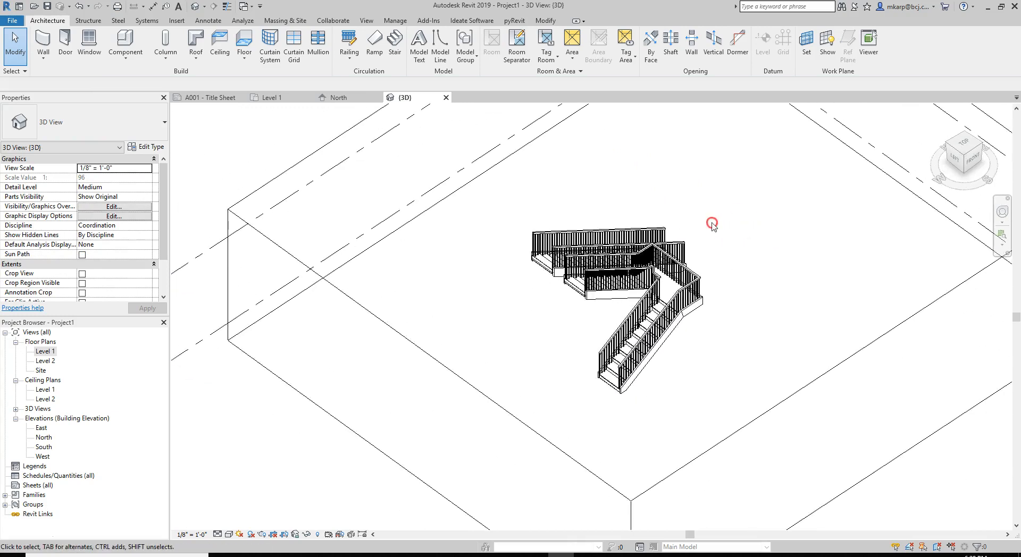
Duplicate the U-shaped stair's type under the name 7" max riser 11" 4'-0"
shift+middle_drag(720, 287, 538, 335)
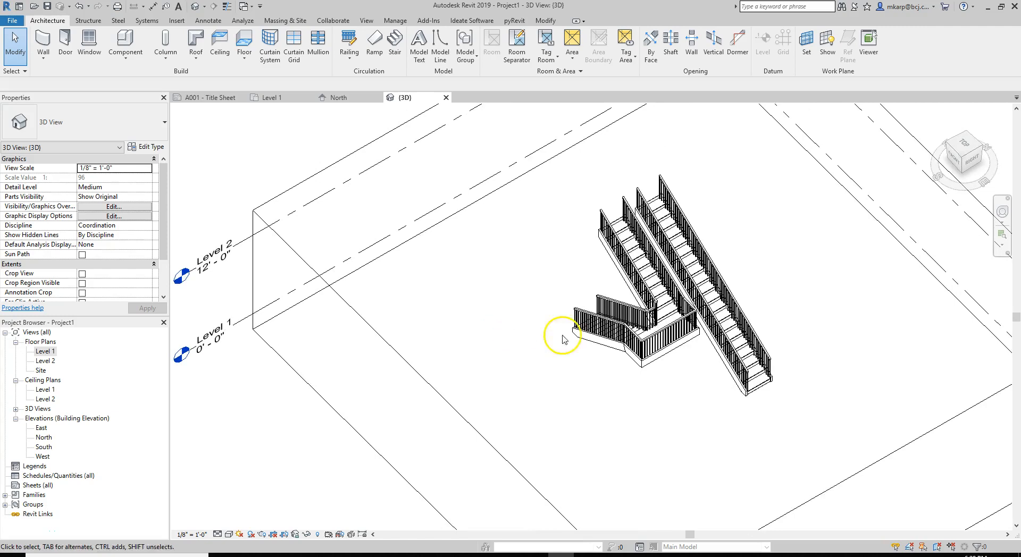
scroll(644, 324, up, 2)
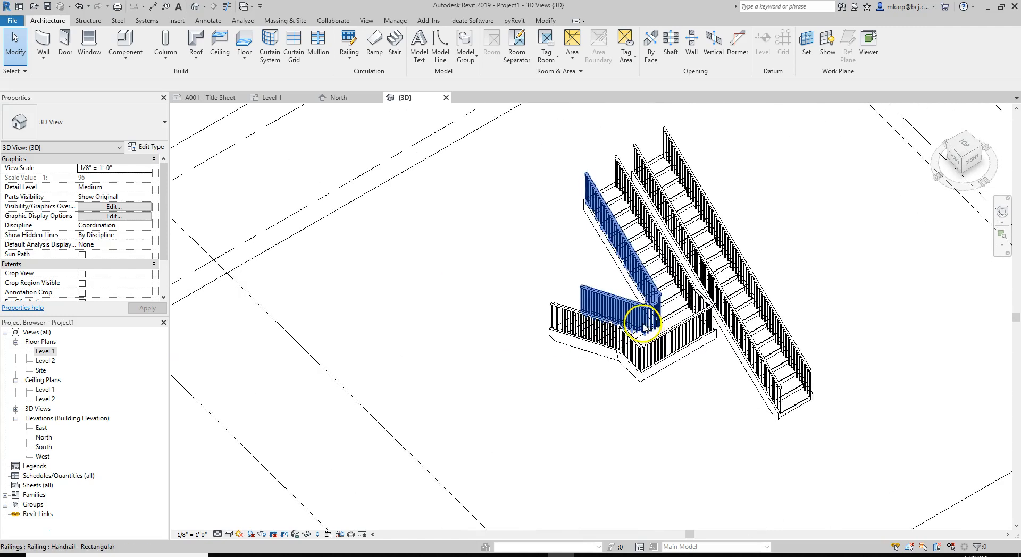
click(642, 249)
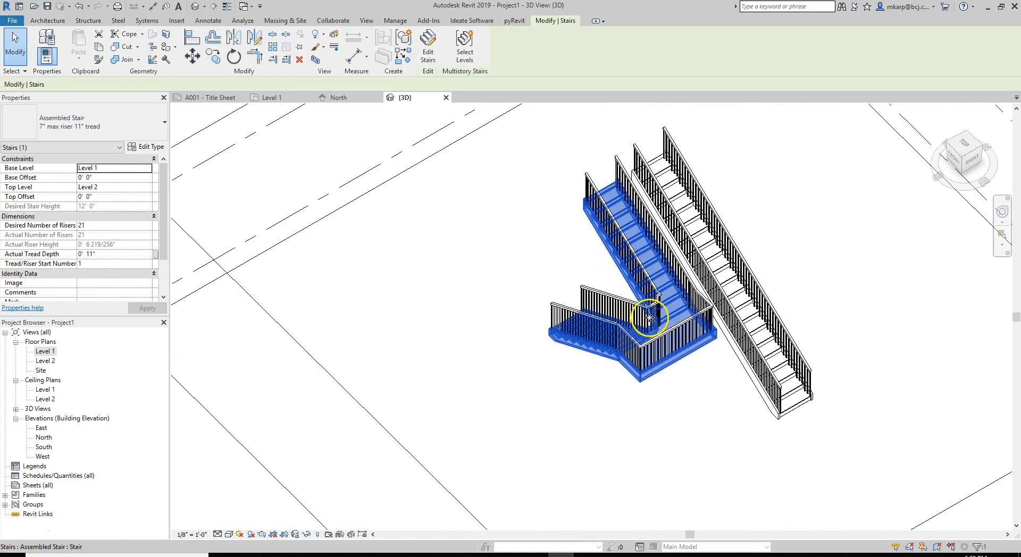
scroll(620, 303, up, 3)
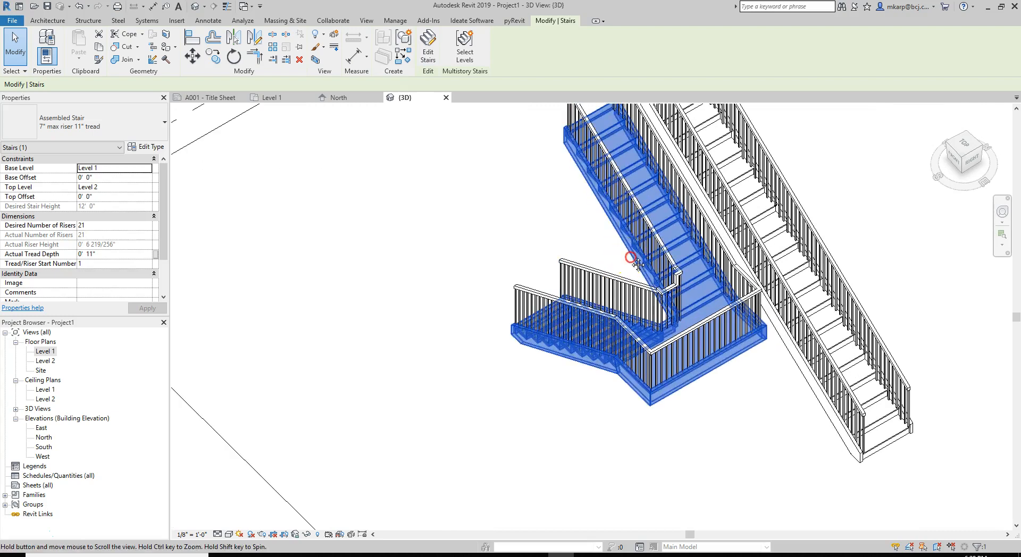
middle_drag(634, 258, 621, 266)
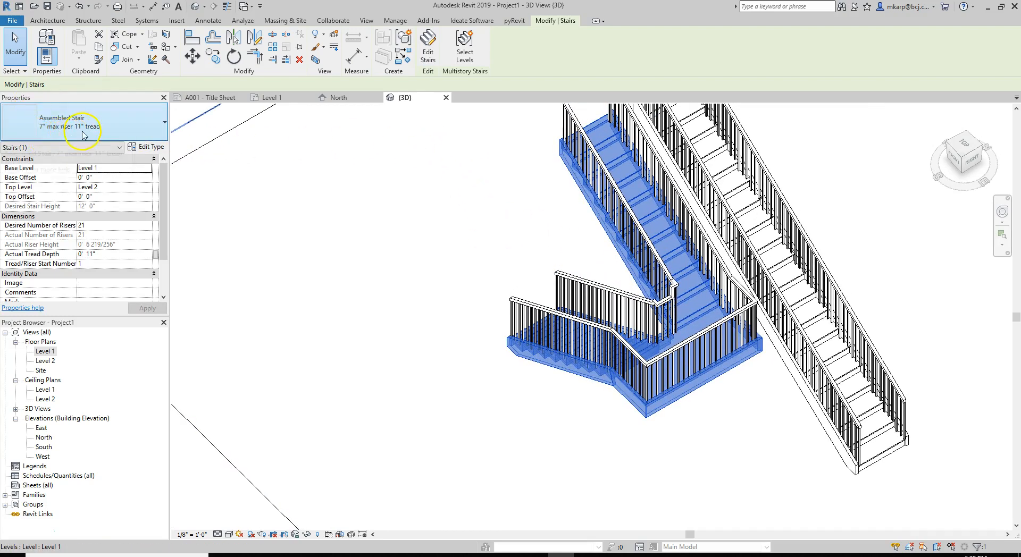
click(150, 147)
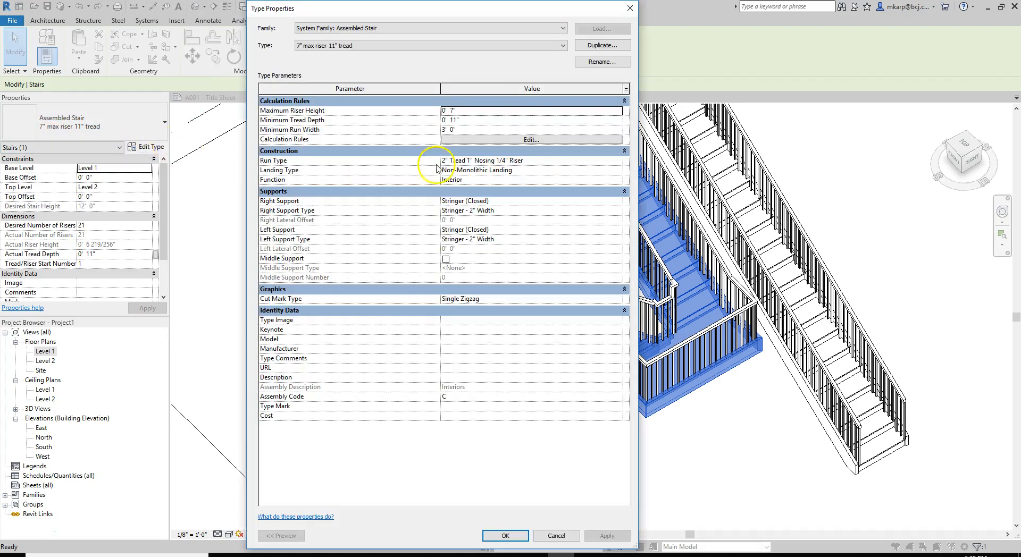
click(595, 46)
click(473, 270)
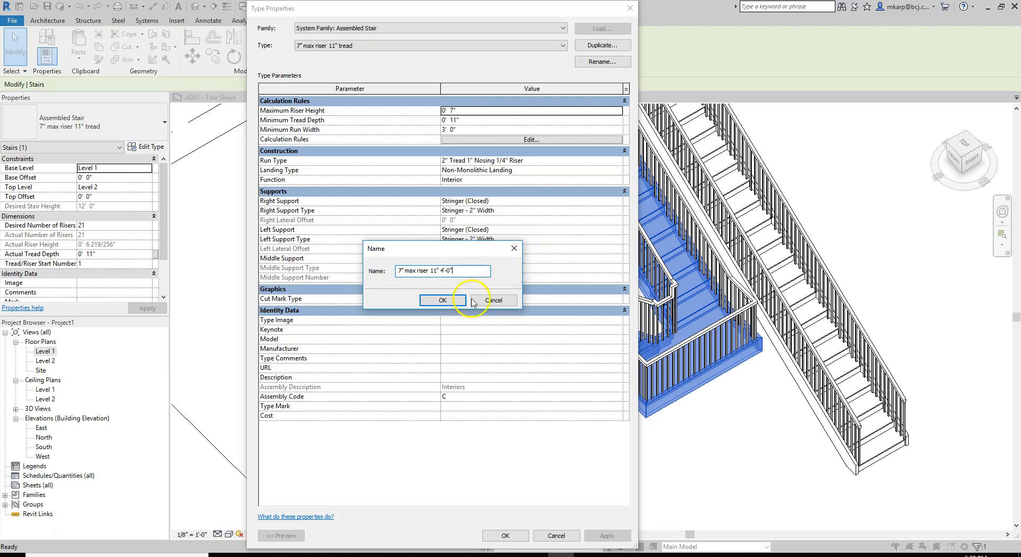
click(446, 300)
Set the new stair type's minimum run width to 4' 0" and apply it to the U-shaped stair
click(466, 129)
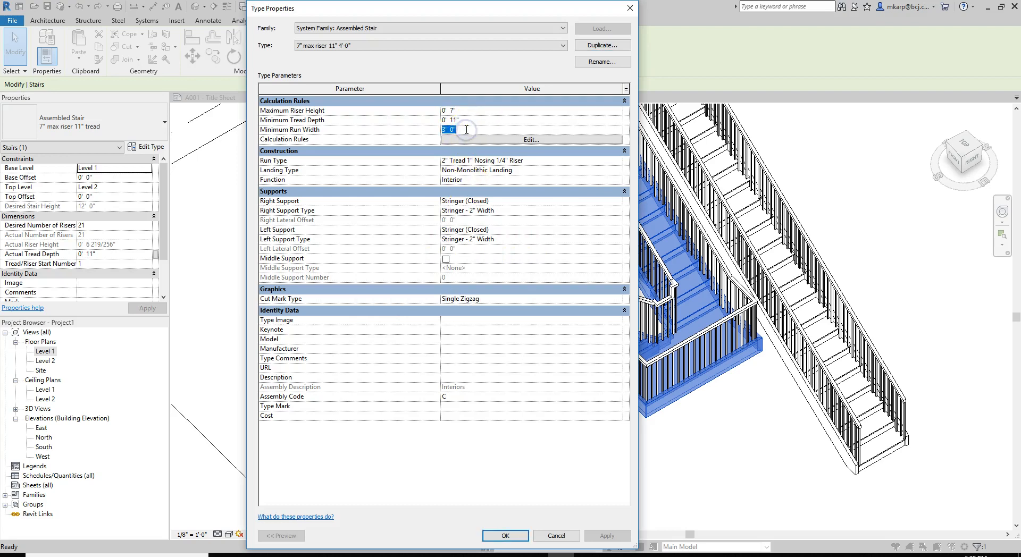
text(4')
key(Return)
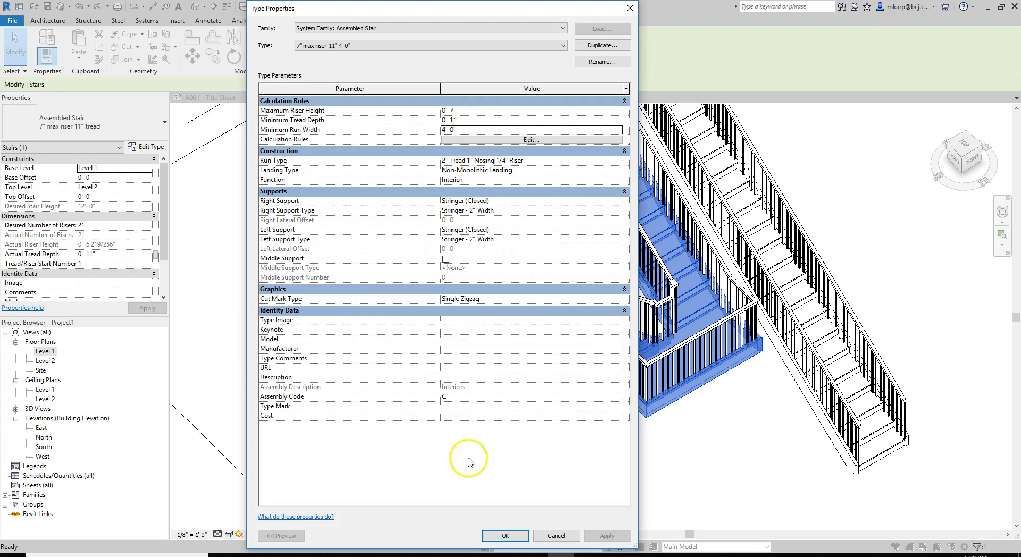
click(490, 536)
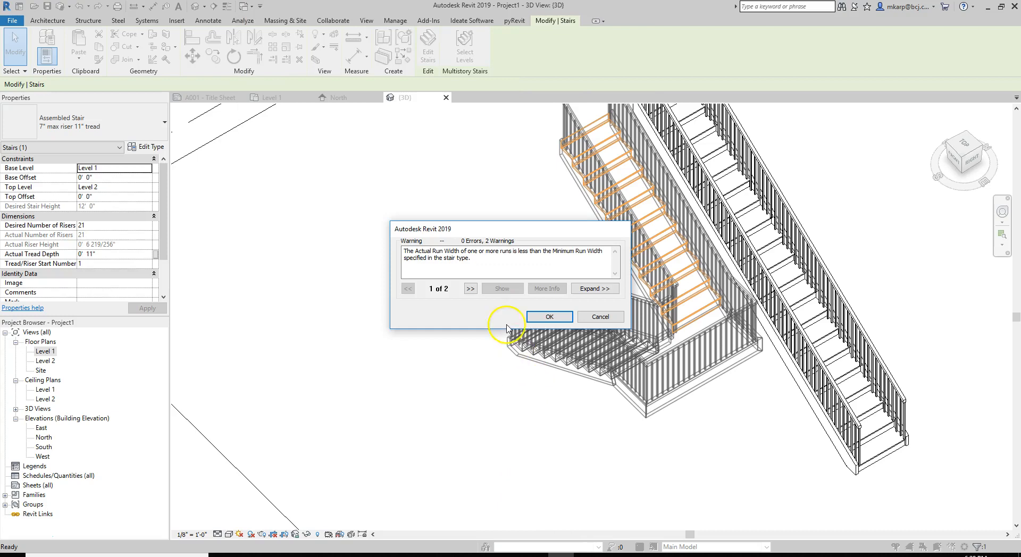
click(551, 317)
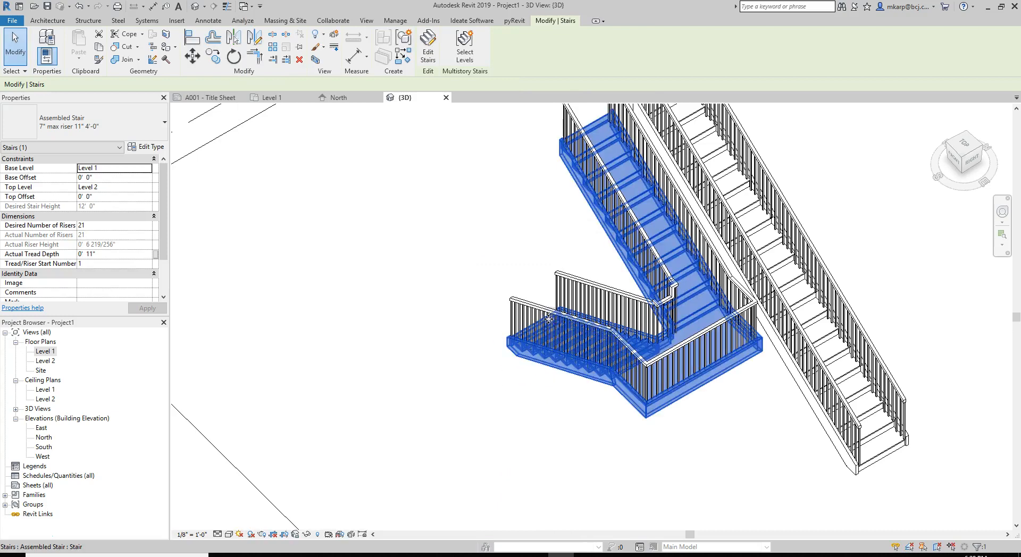
Move the U-shaped stair's lower 10-riser run away from the upper run to a gap of about 3'-4", and finish the edit
scroll(528, 342, down, 3)
shift+middle_drag(588, 417, 580, 361)
scroll(601, 322, up, 5)
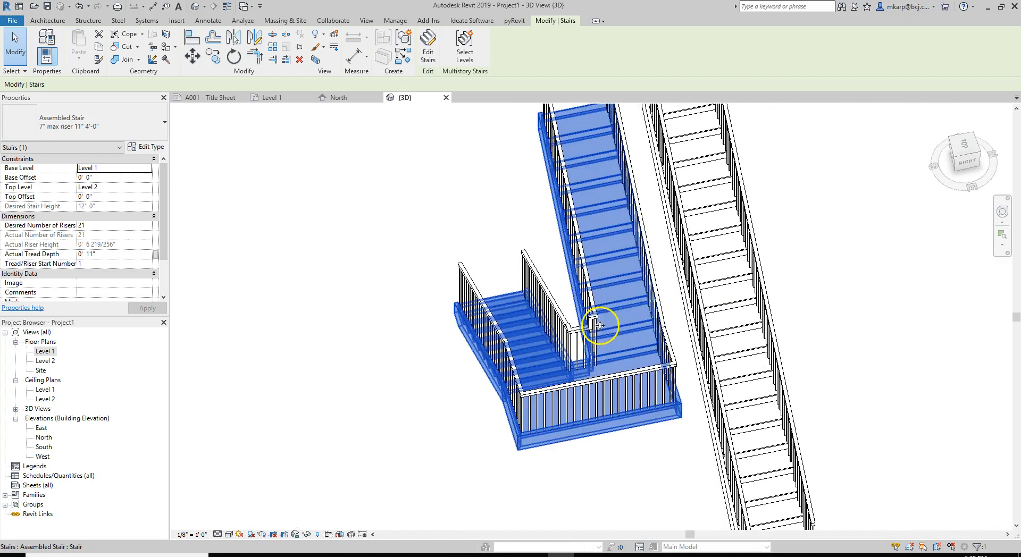
click(618, 320)
scroll(580, 320, down, 2)
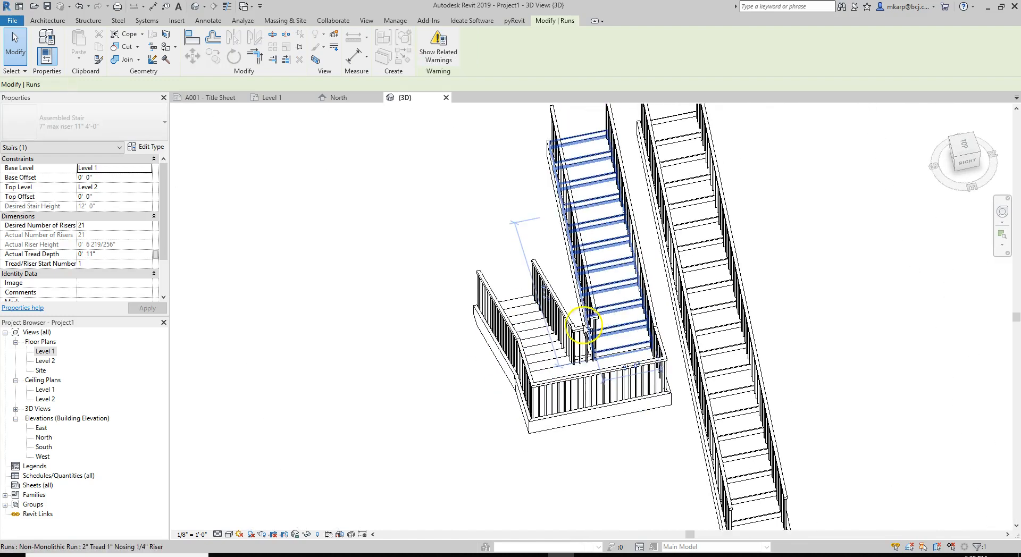
click(544, 328)
shift+middle_drag(544, 329, 531, 159)
click(429, 54)
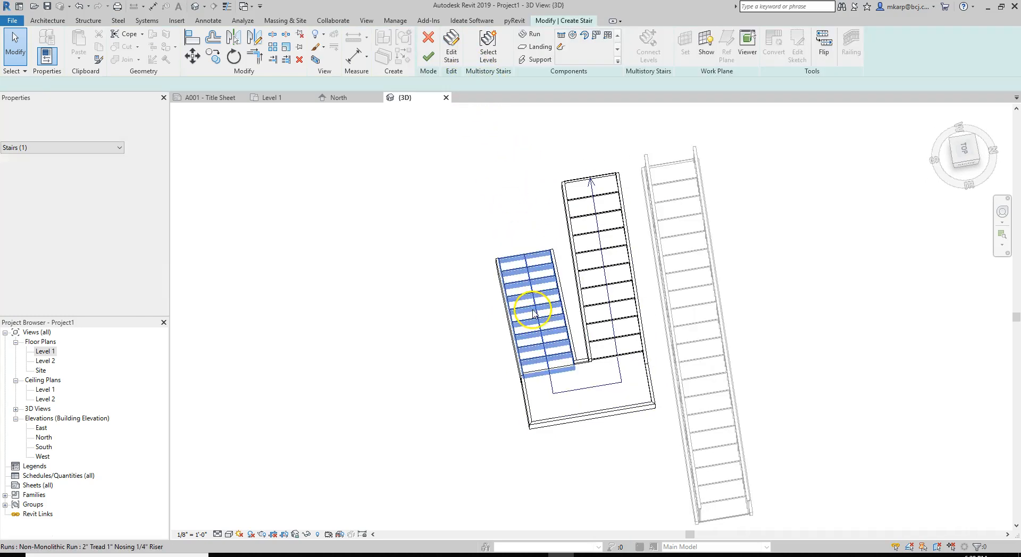
click(538, 315)
drag(538, 314, 496, 318)
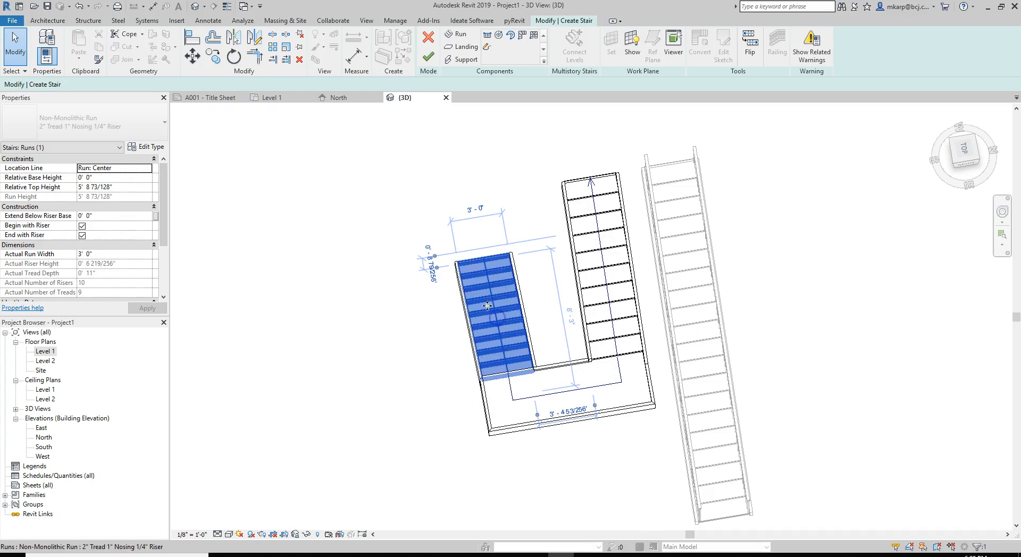
click(421, 289)
click(428, 57)
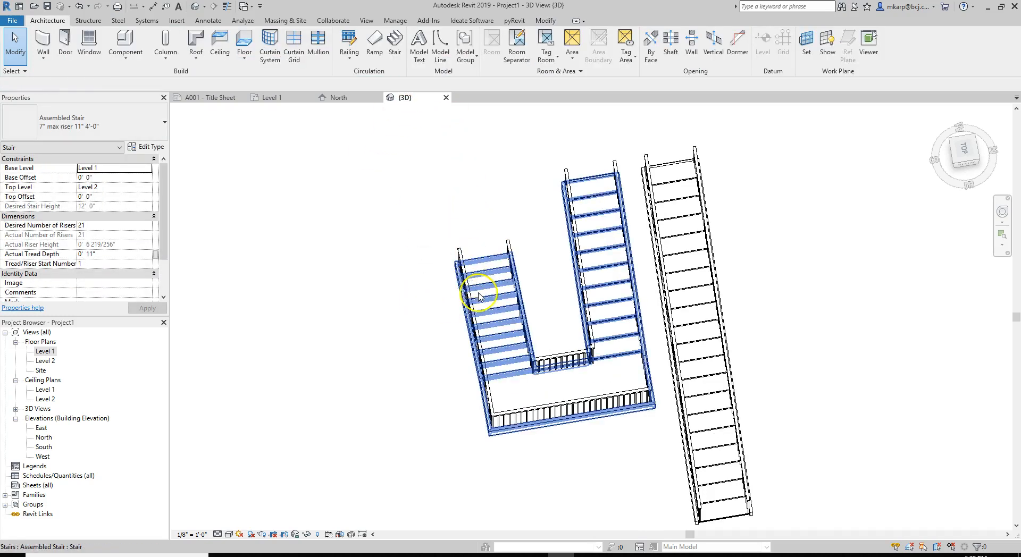
Review the available stair types and the lower run's type parameters without changing anything
click(98, 130)
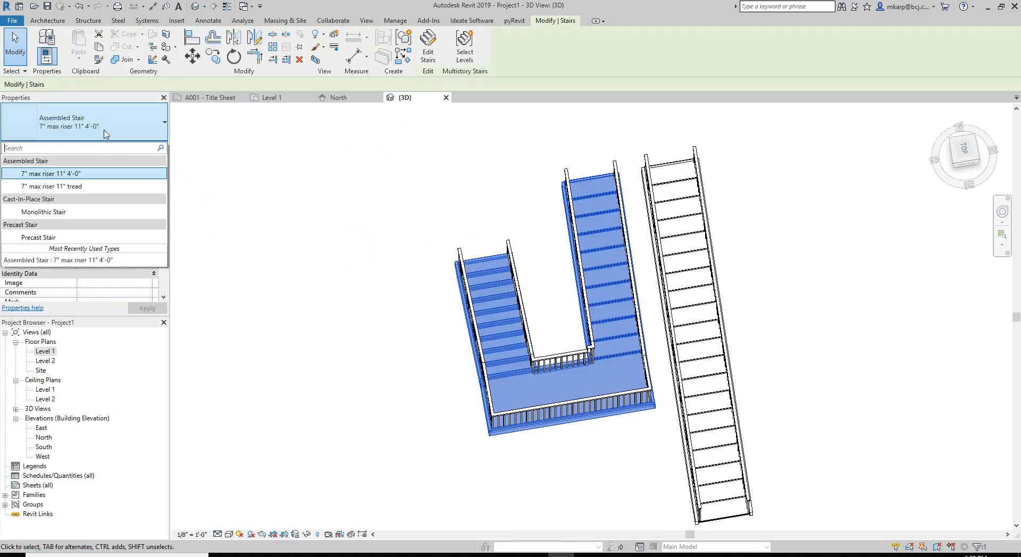
key(Escape)
key(Escape)
click(153, 147)
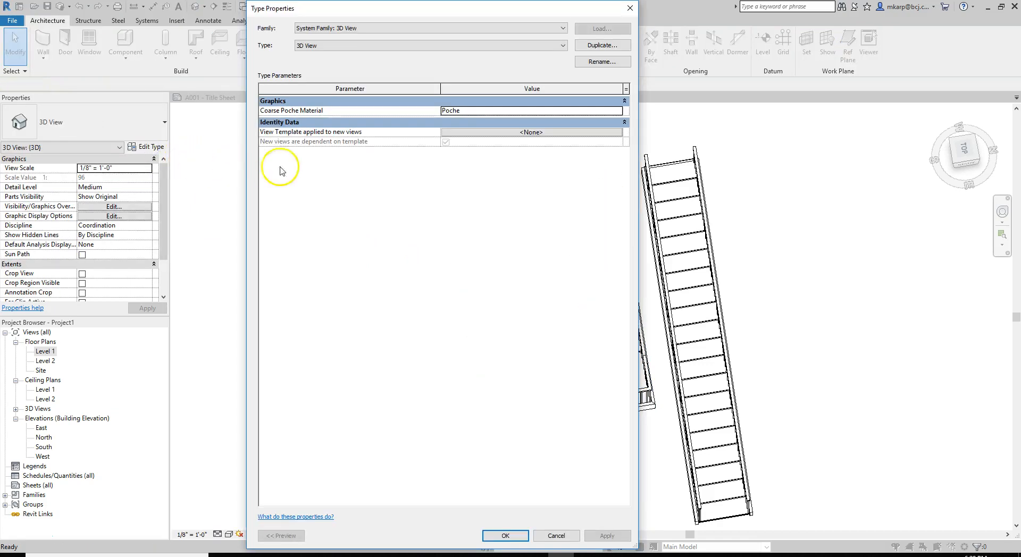
click(630, 8)
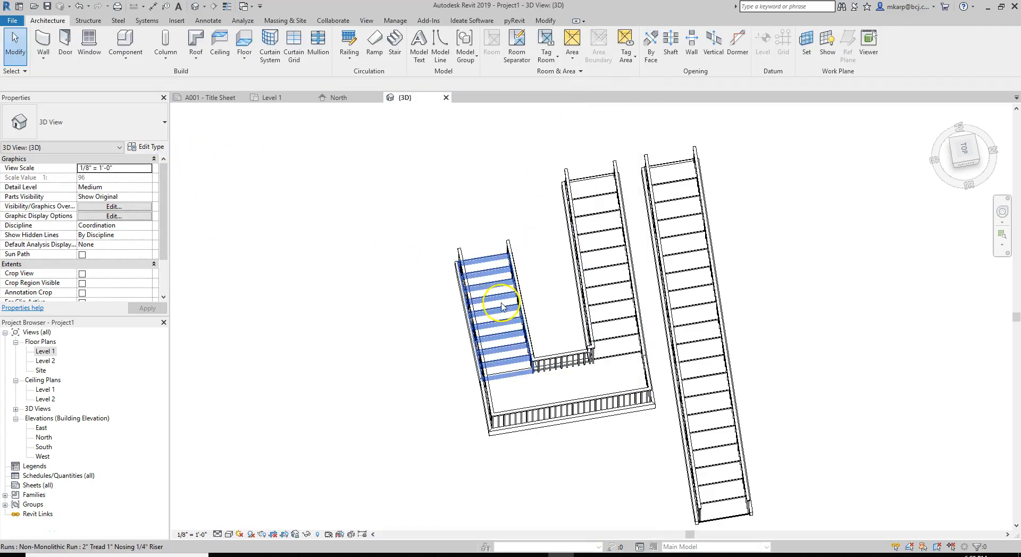
click(501, 302)
click(147, 147)
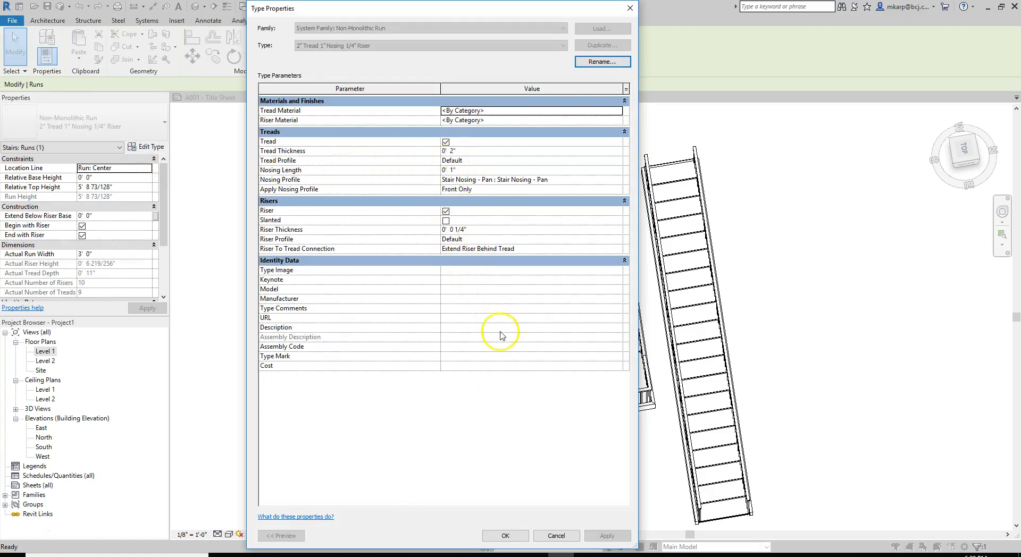
click(555, 535)
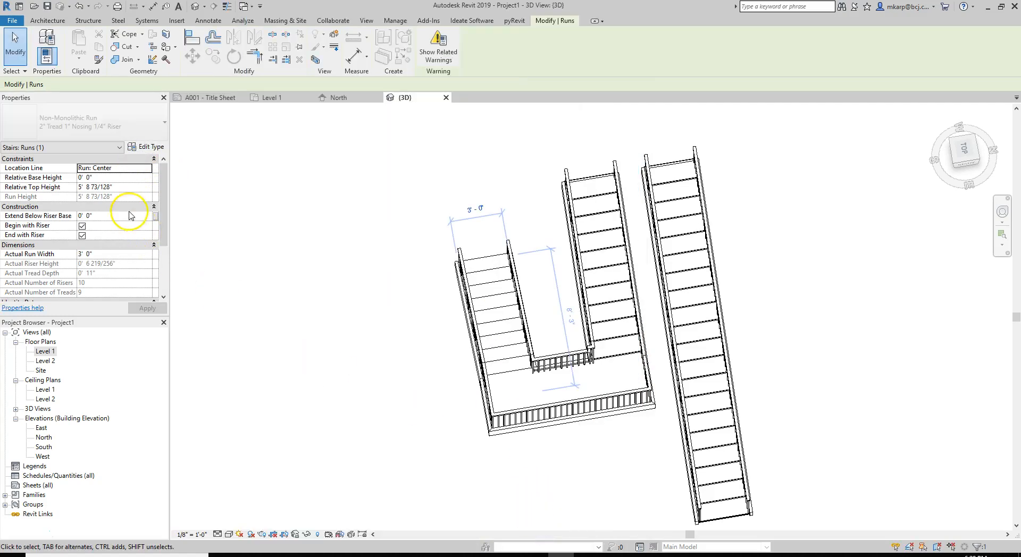
Set the actual run width of the U-shaped stair's lower run to 4' 0"
click(124, 254)
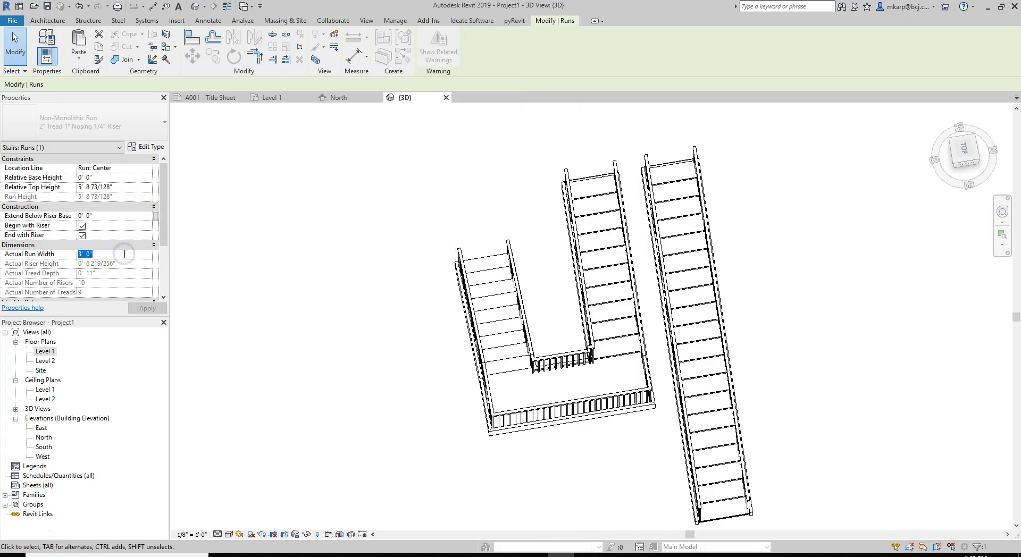
click(118, 262)
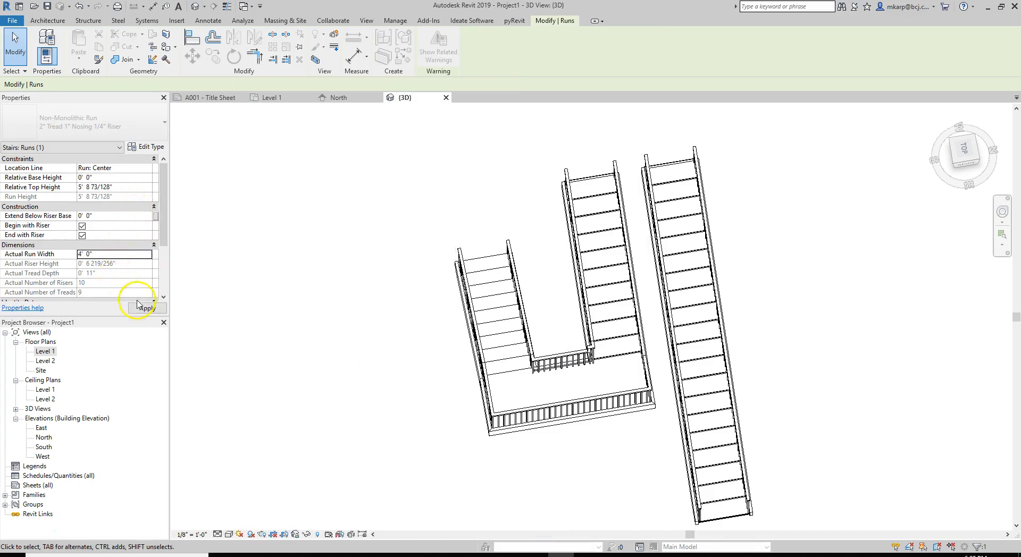
click(360, 312)
Edit the U-shaped stair and set the actual run width of its upper 11-riser run to 4' 0"
click(604, 288)
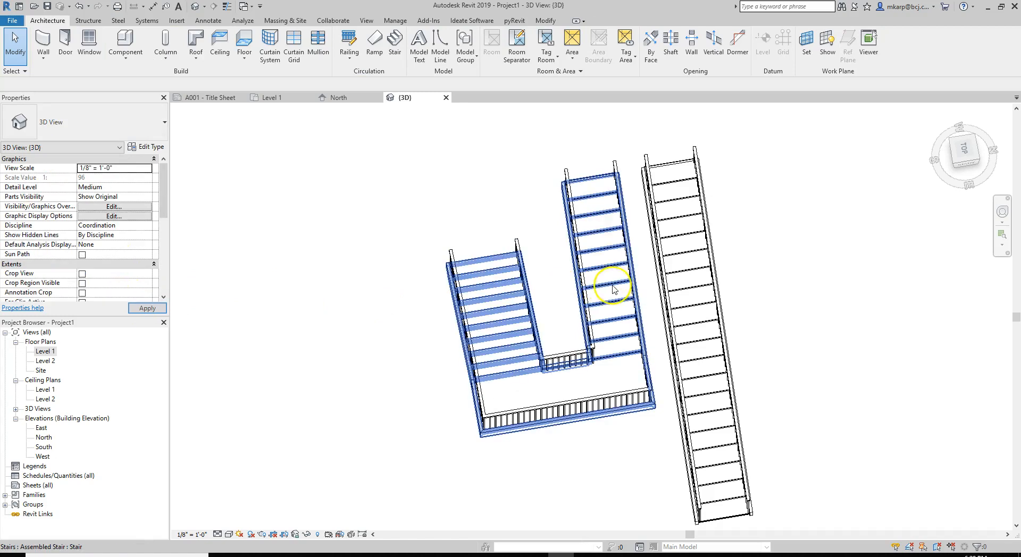
click(542, 242)
click(439, 37)
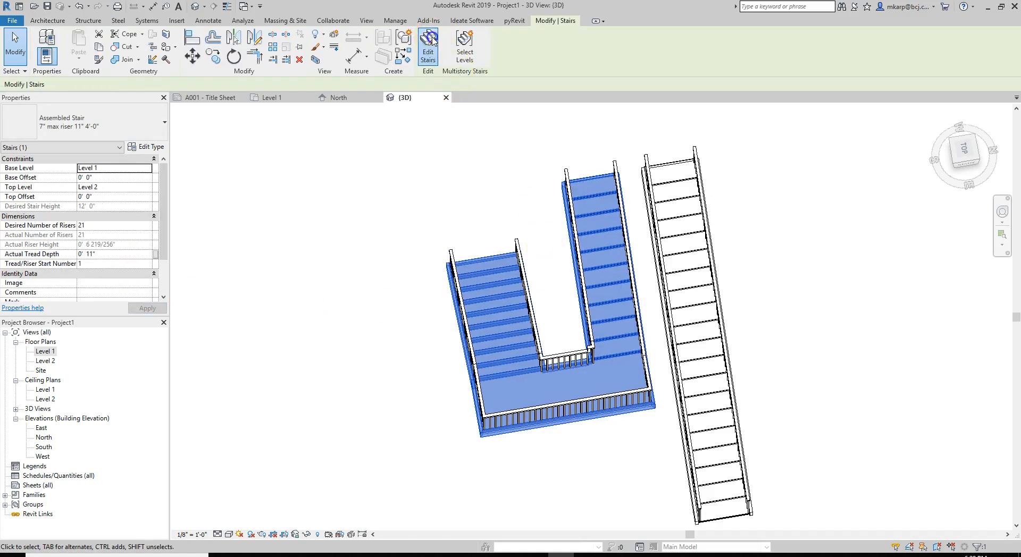
click(594, 273)
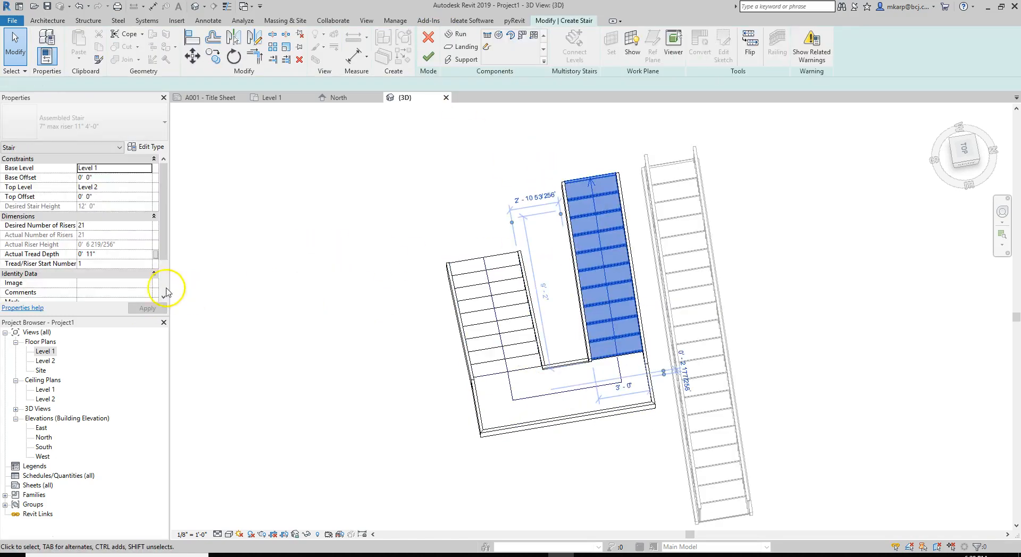
click(101, 245)
click(104, 245)
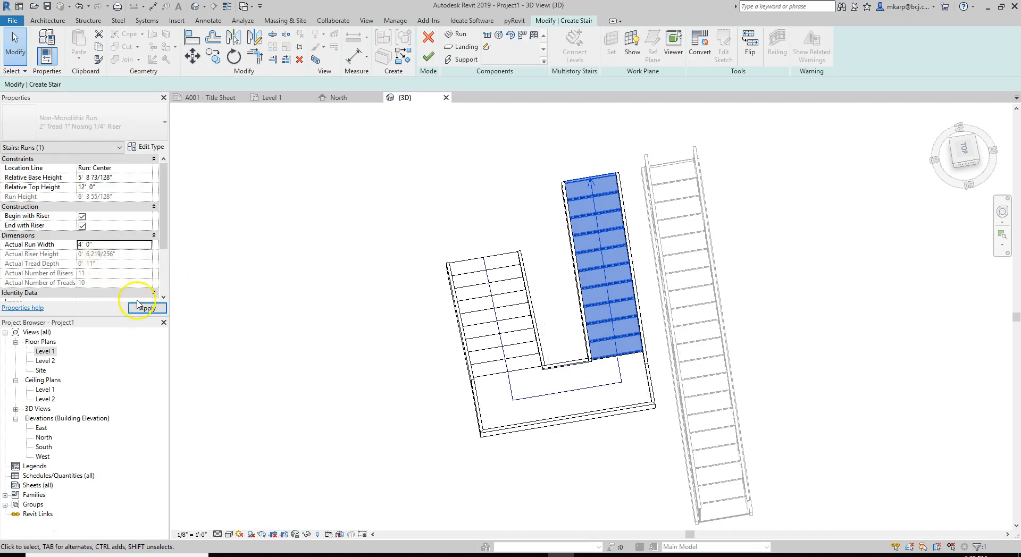
click(147, 308)
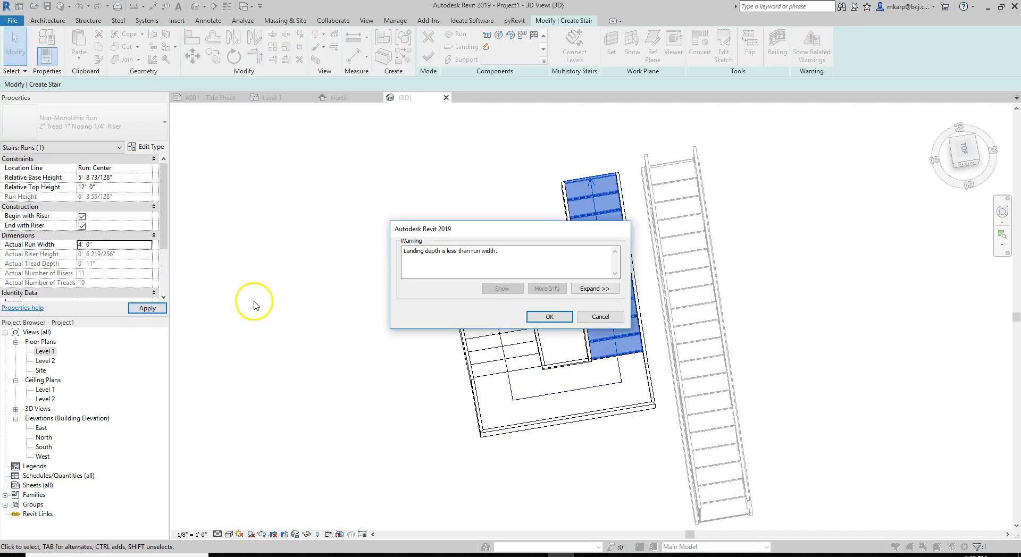
click(538, 317)
Check the upper run's actual run width and finish the U-shaped stair edit
click(458, 291)
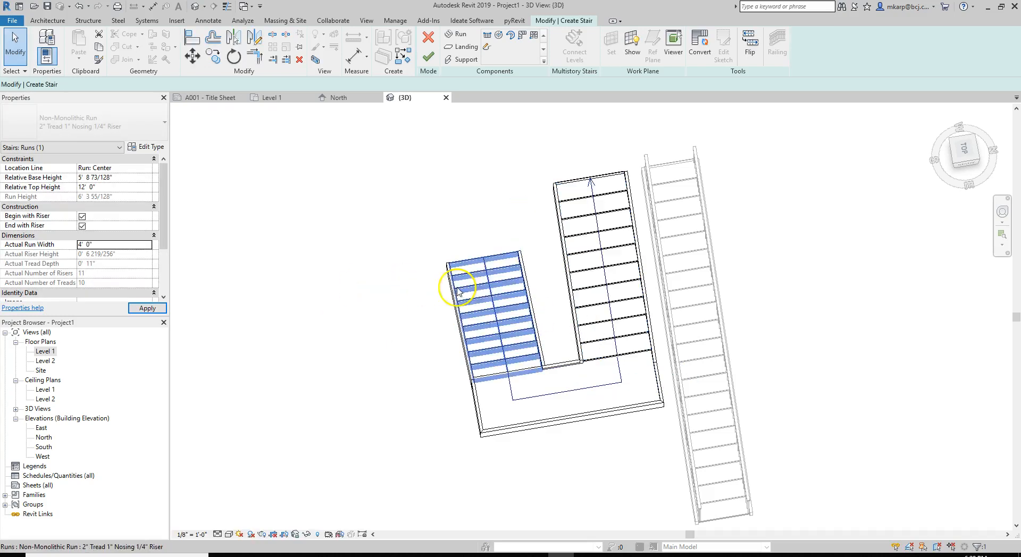
click(531, 280)
shift+middle_drag(590, 360, 645, 237)
click(561, 234)
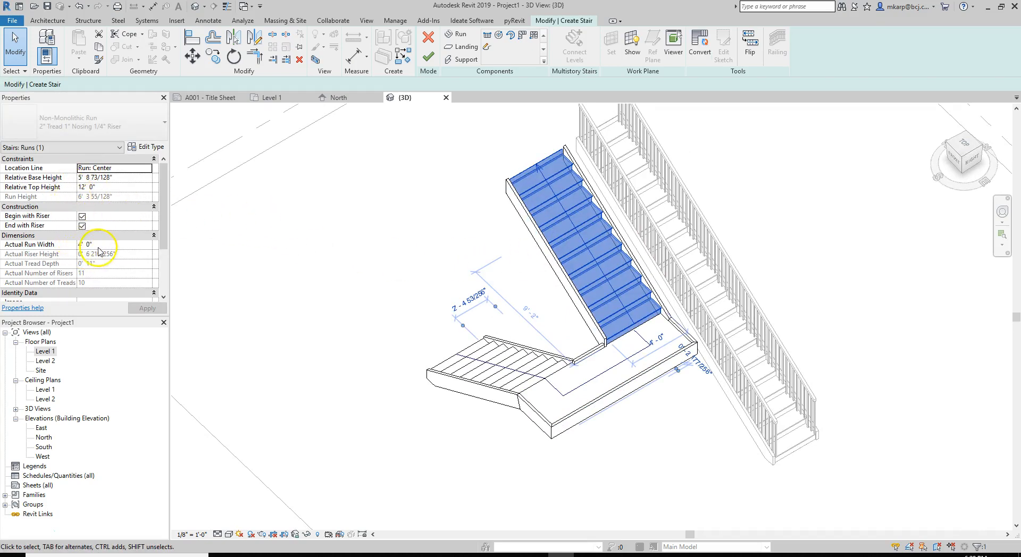
click(302, 316)
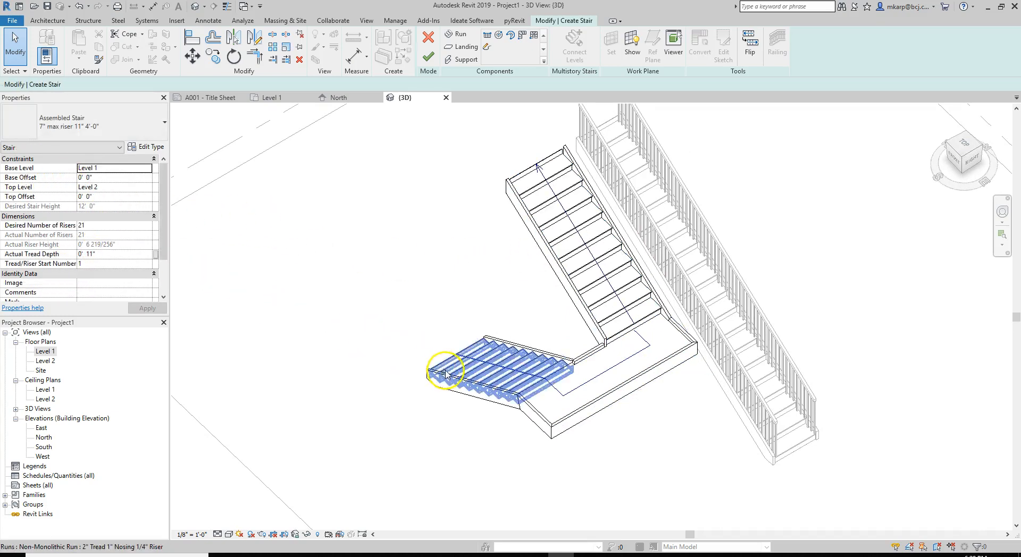
click(434, 61)
Change the U-shaped stair's type to the cast-in-place Monolithic Stair
shift+middle_drag(475, 275, 587, 318)
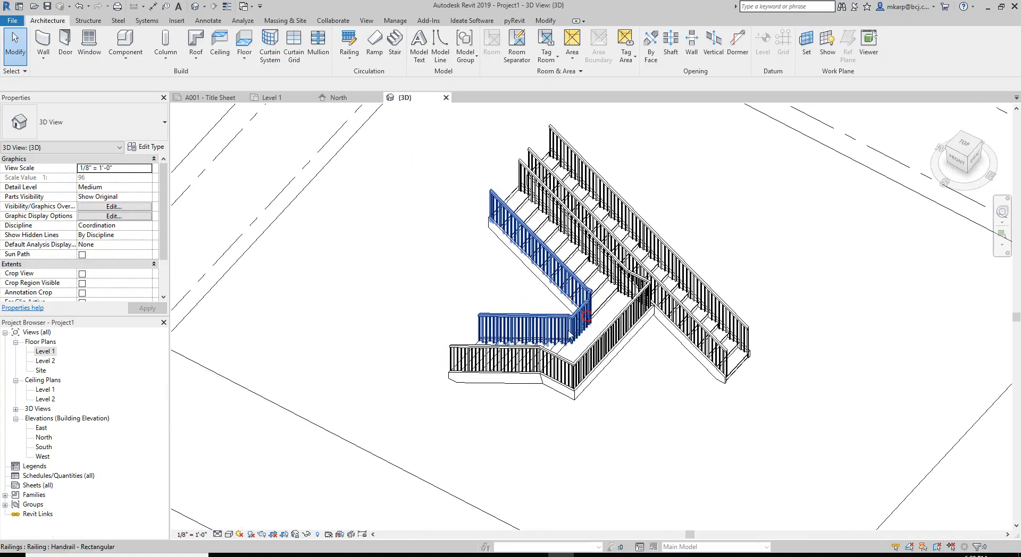
scroll(567, 343, up, 2)
click(571, 343)
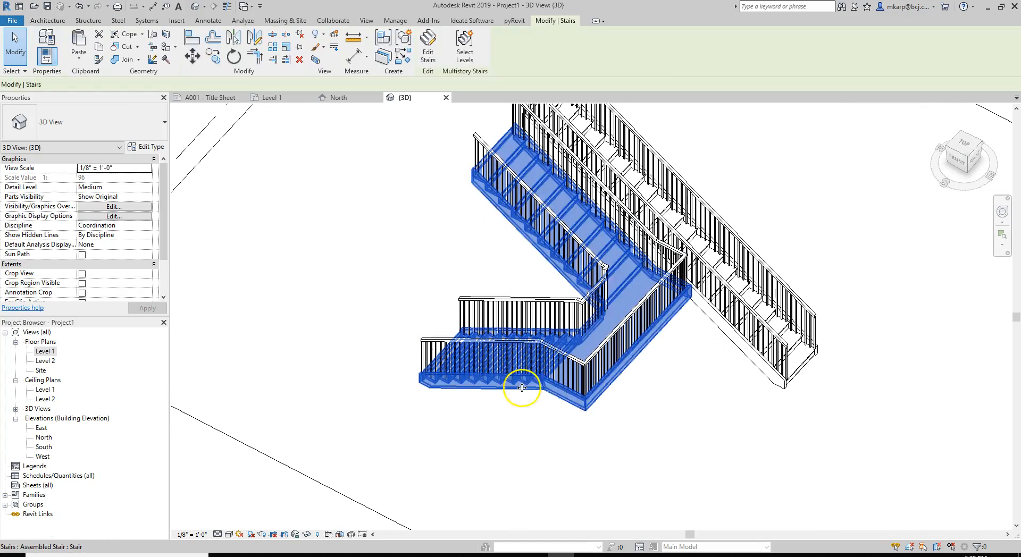
scroll(500, 414, up, 2)
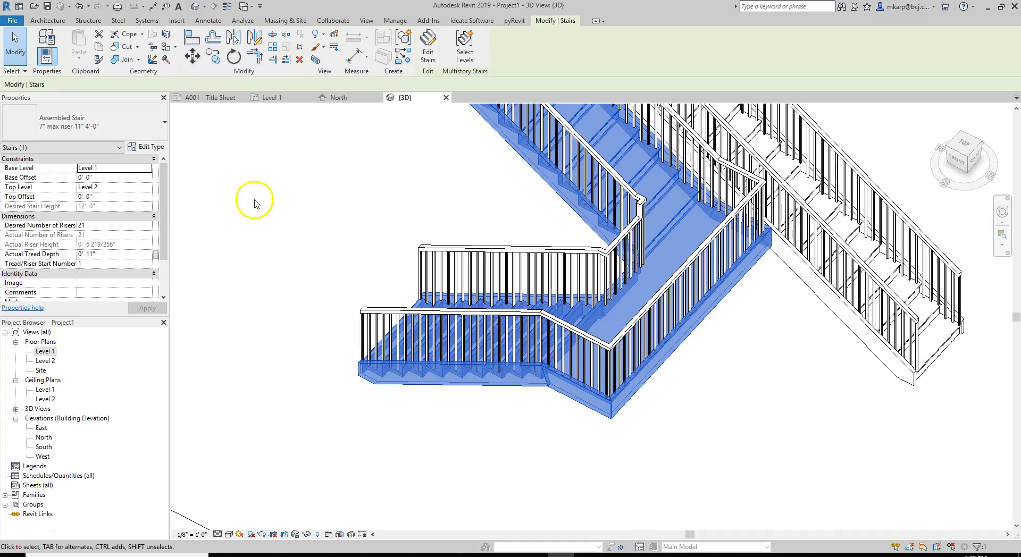
click(132, 128)
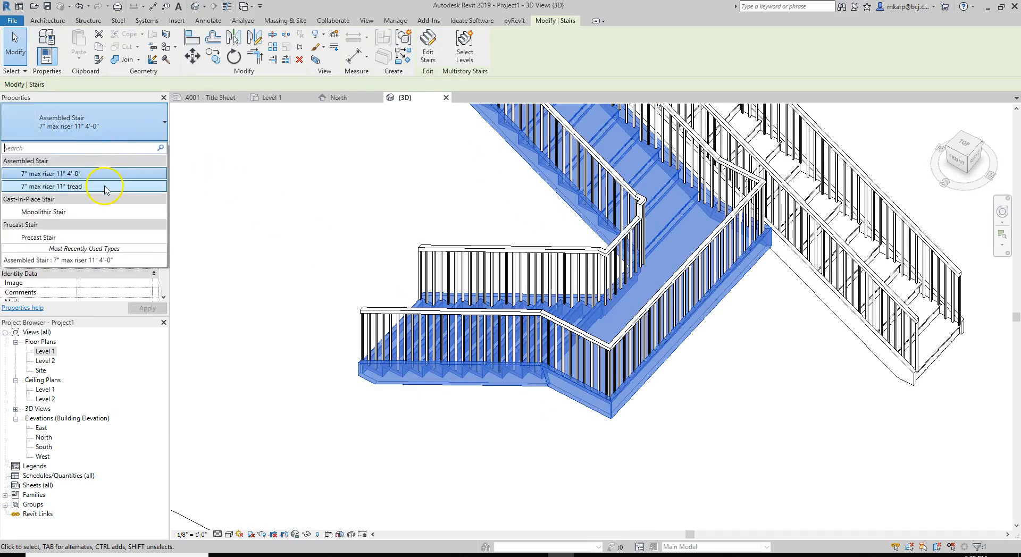
click(97, 212)
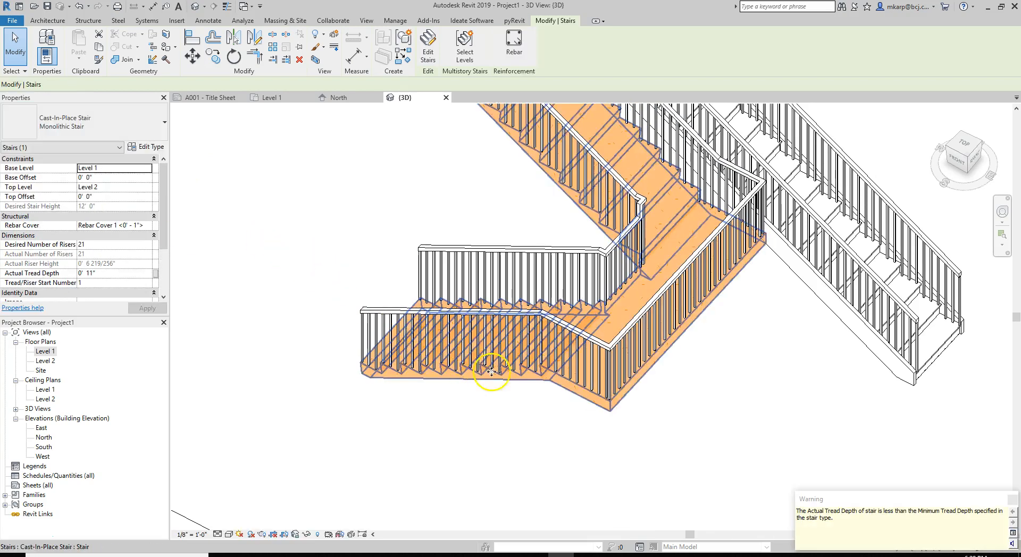
Examine the monolithic stair's underside, its type parameters and the 3/4" Nosing run type's nosing profile options, leaving them all as they are
click(532, 433)
scroll(553, 410, up, 5)
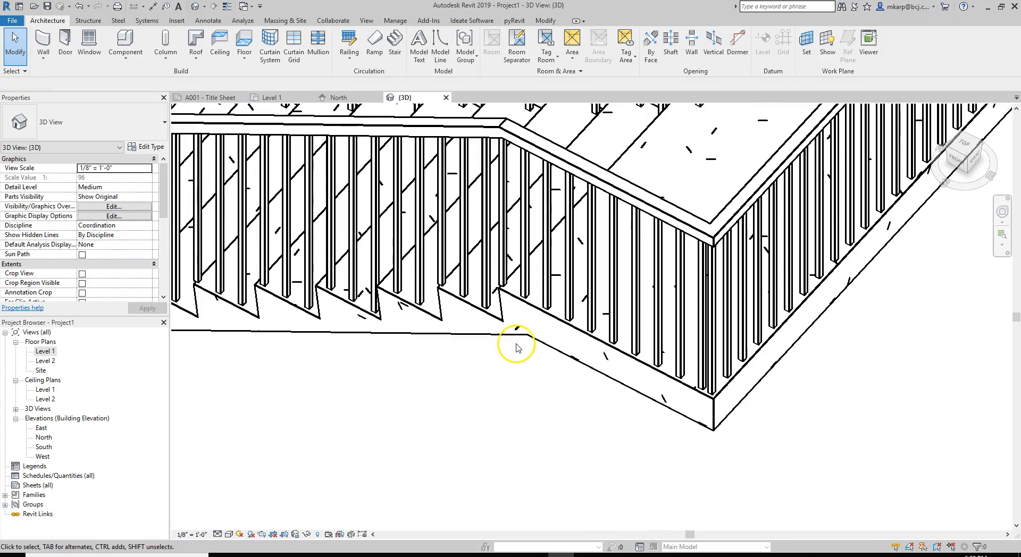
click(515, 334)
scroll(515, 334, down, 5)
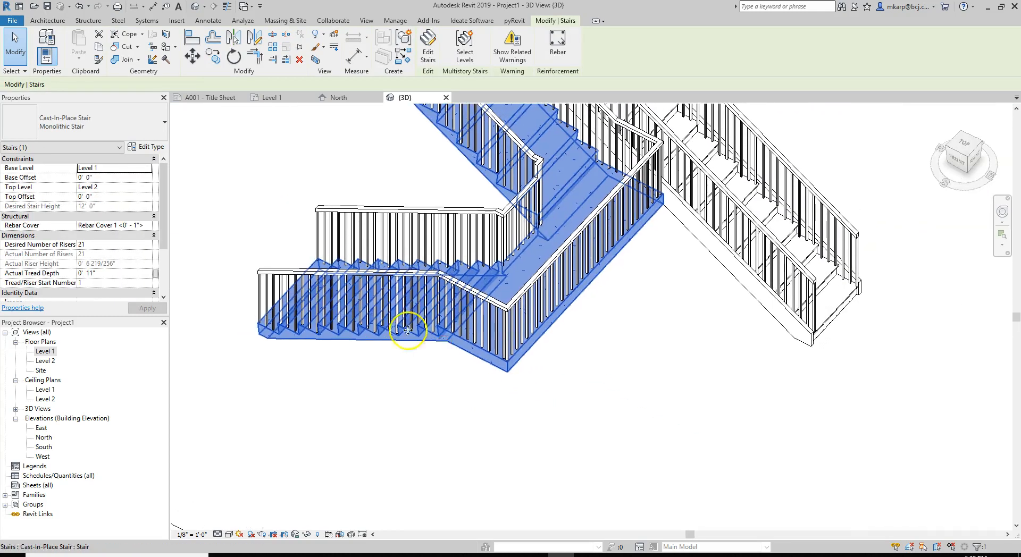
click(147, 147)
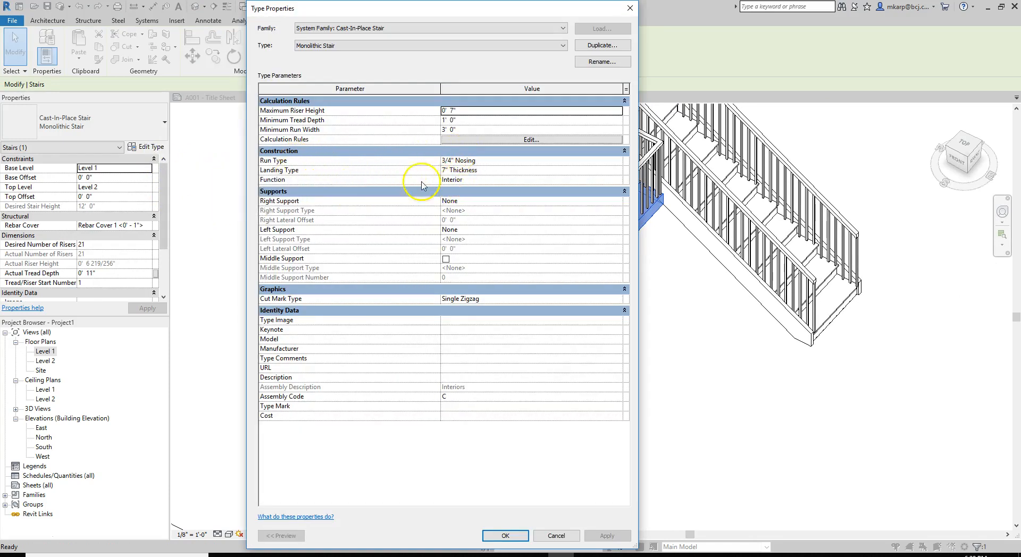
click(486, 161)
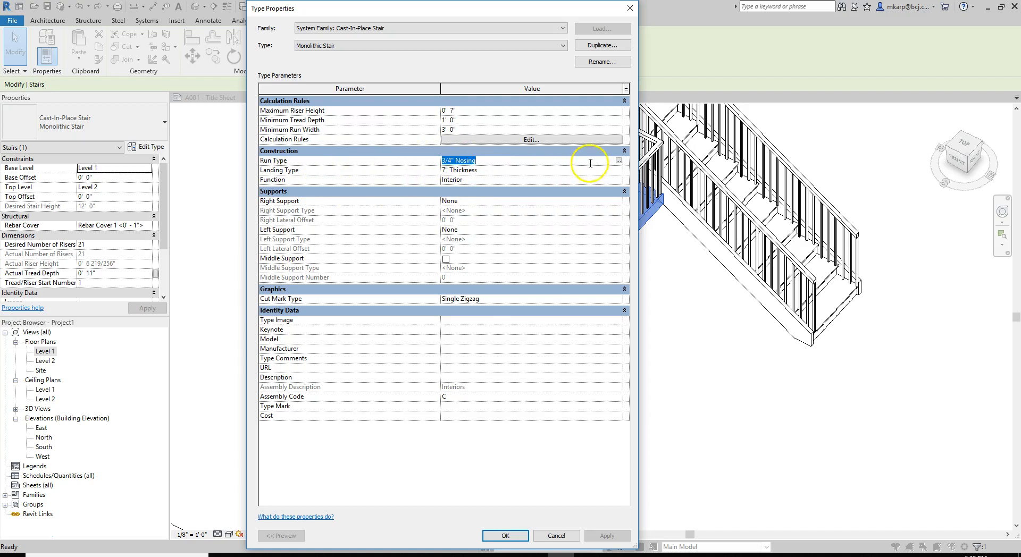
click(619, 161)
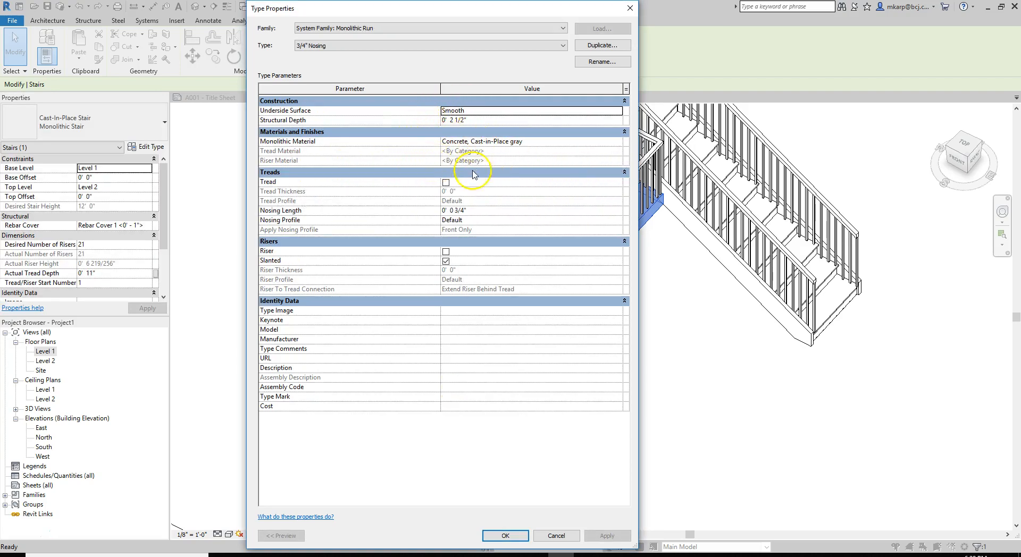
click(473, 218)
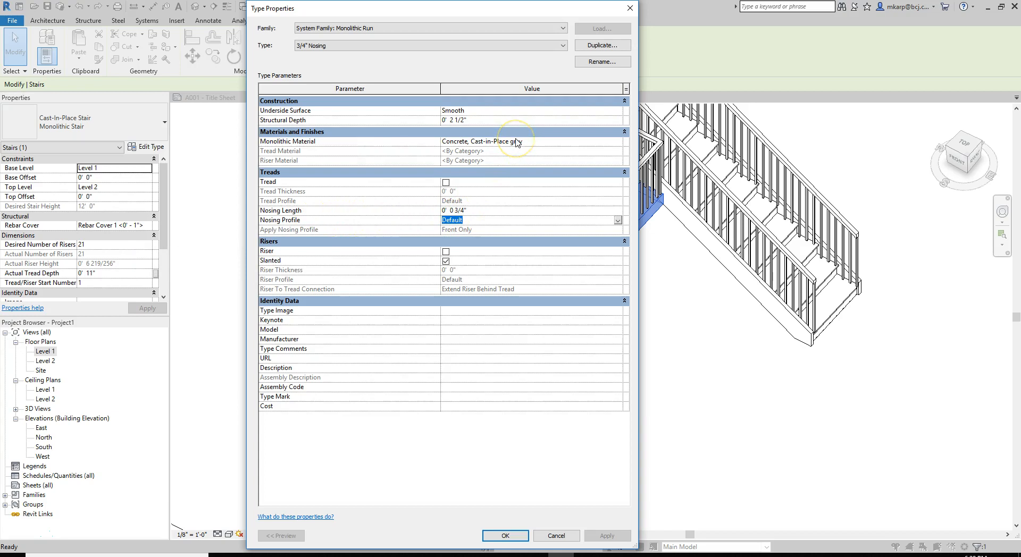
click(616, 219)
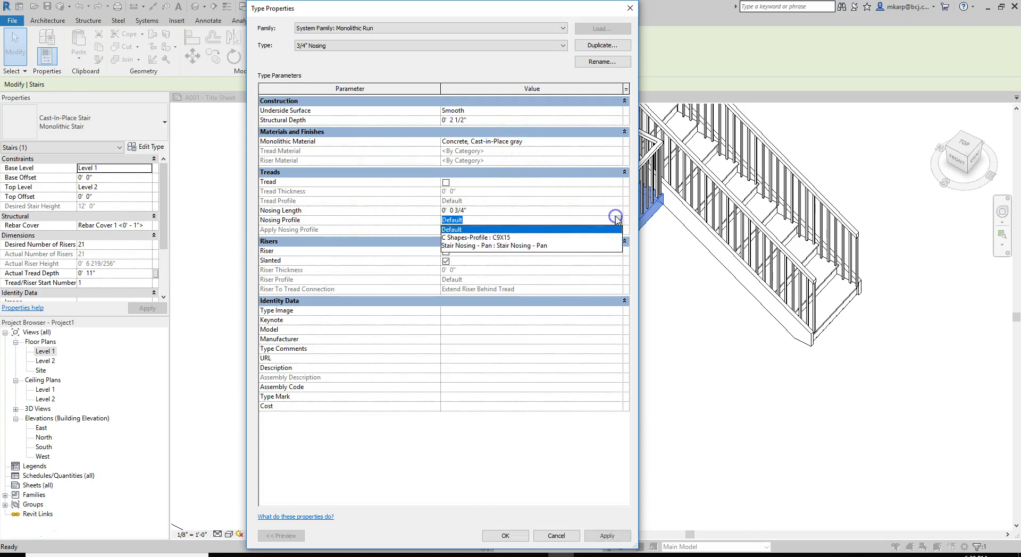
click(617, 220)
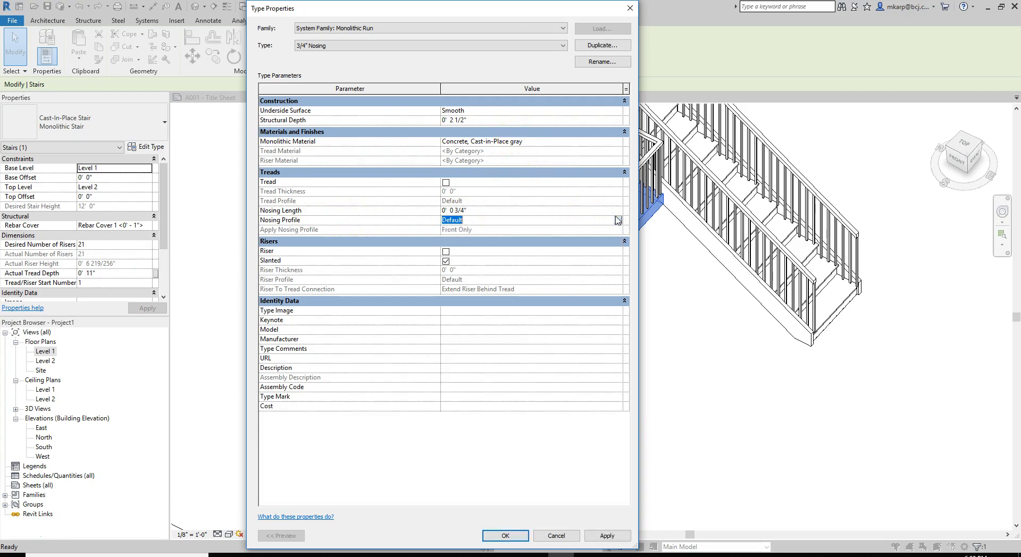
click(564, 538)
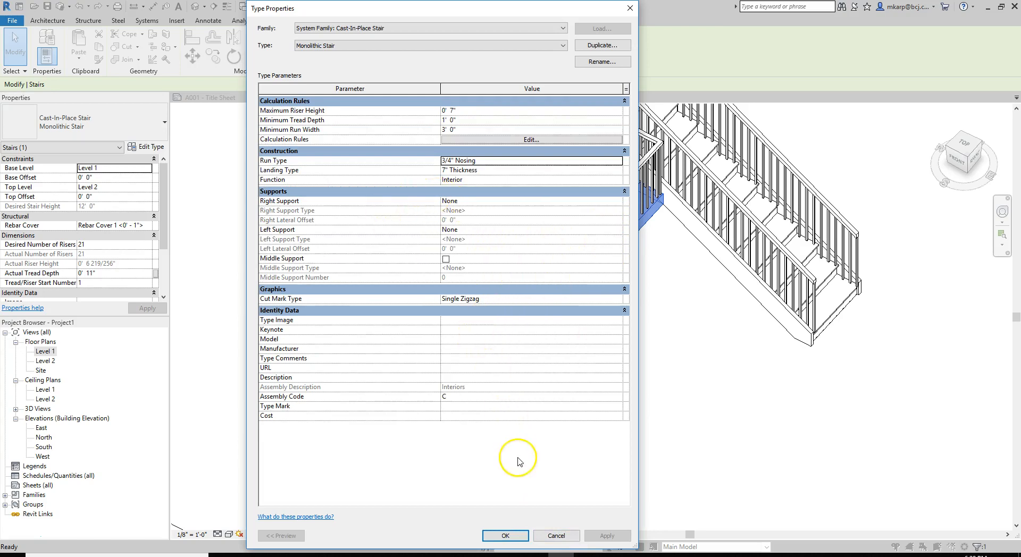
click(563, 535)
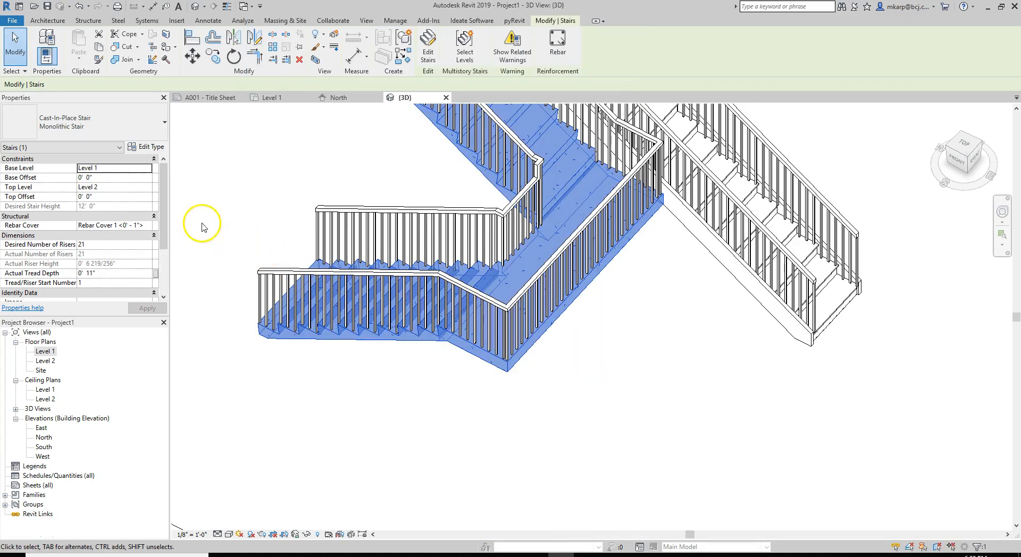
Switch the U-shaped stair back to the assembled stair type 7" max riser 11" 4'-0"
click(123, 145)
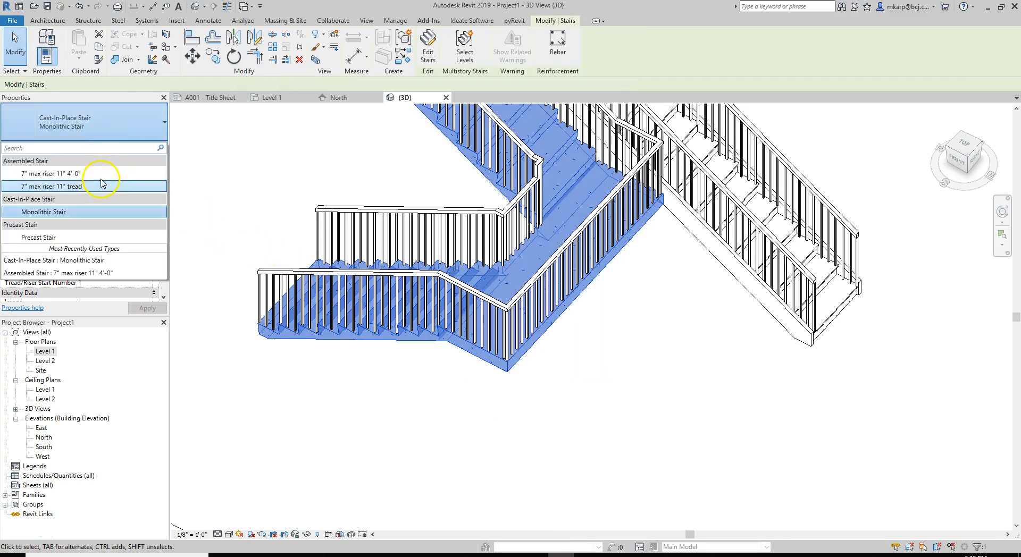
click(100, 180)
click(218, 211)
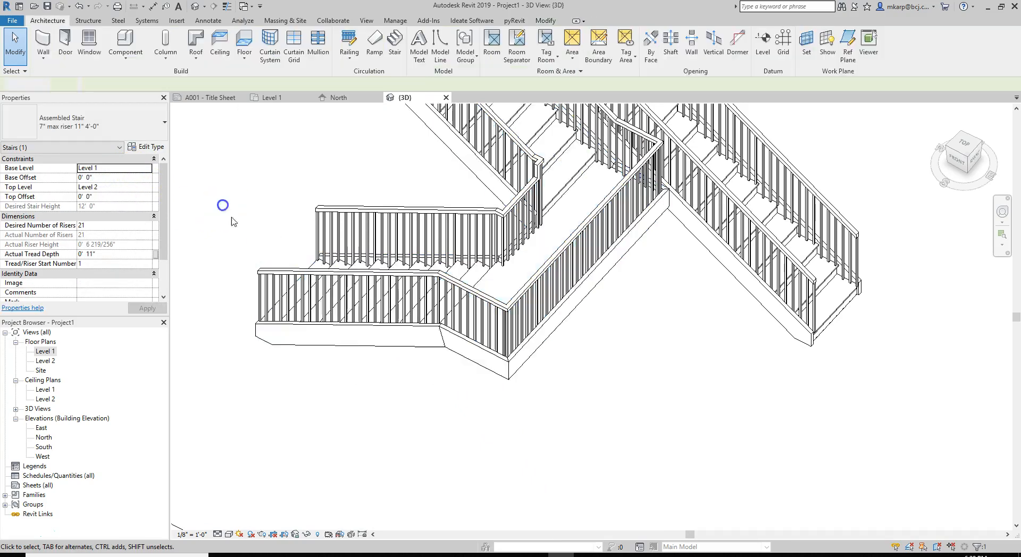
Open the U-shaped assembled stair's type properties and look through the right support options without changing the selection
scroll(400, 372, up, 4)
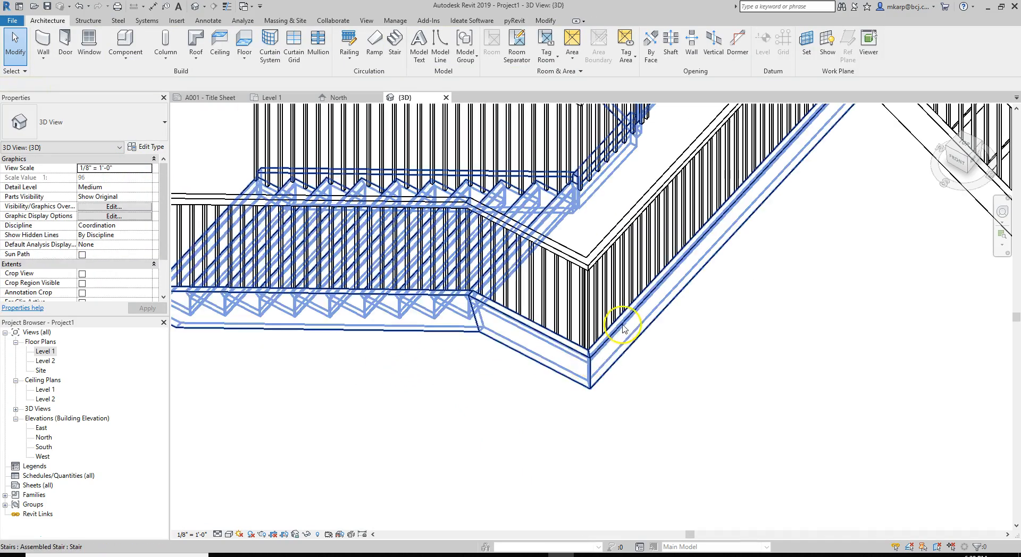
click(144, 147)
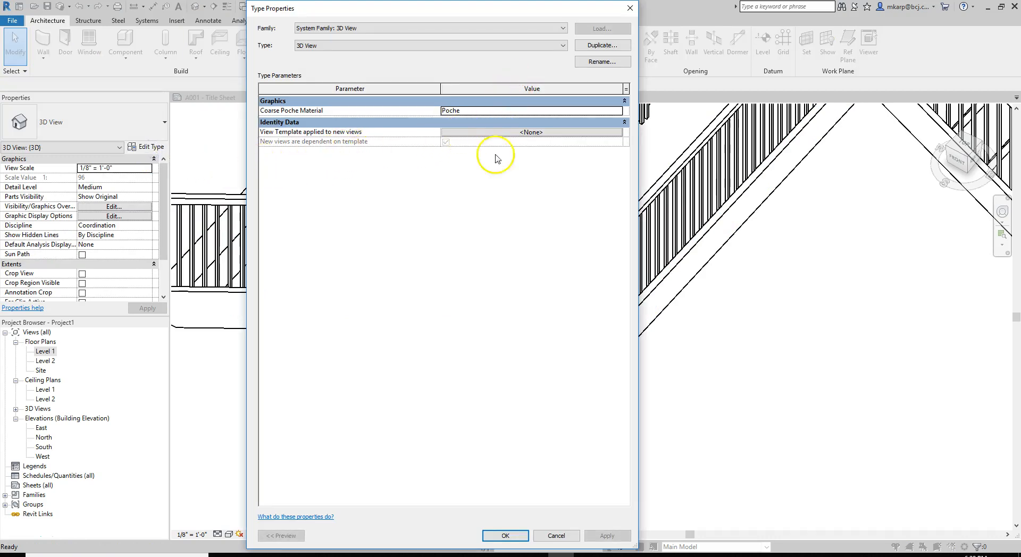
click(557, 535)
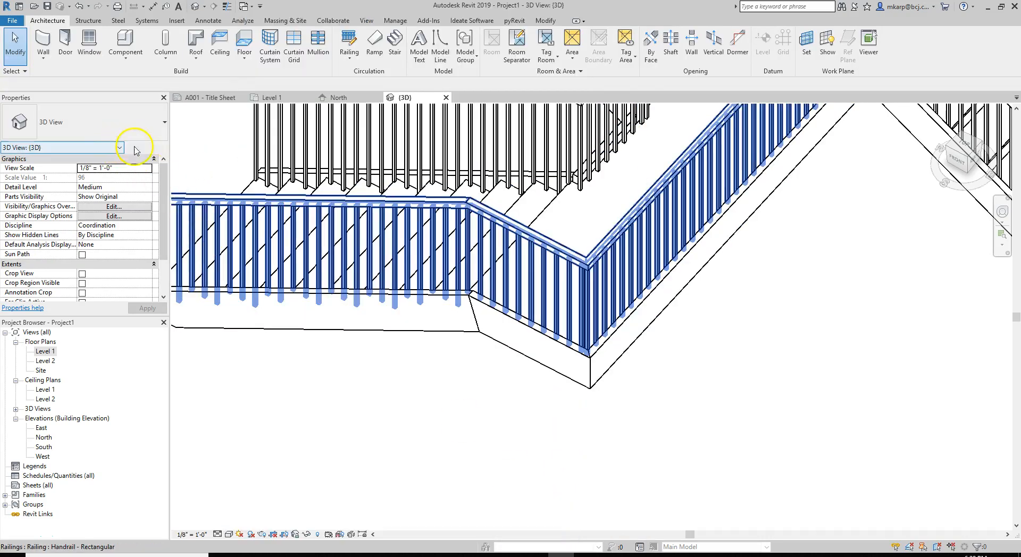
click(273, 300)
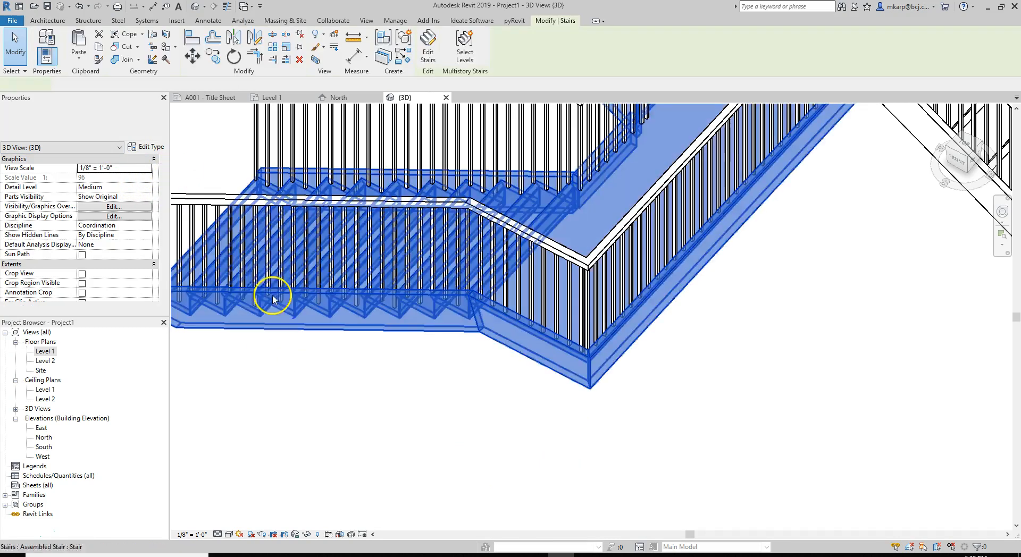
click(146, 147)
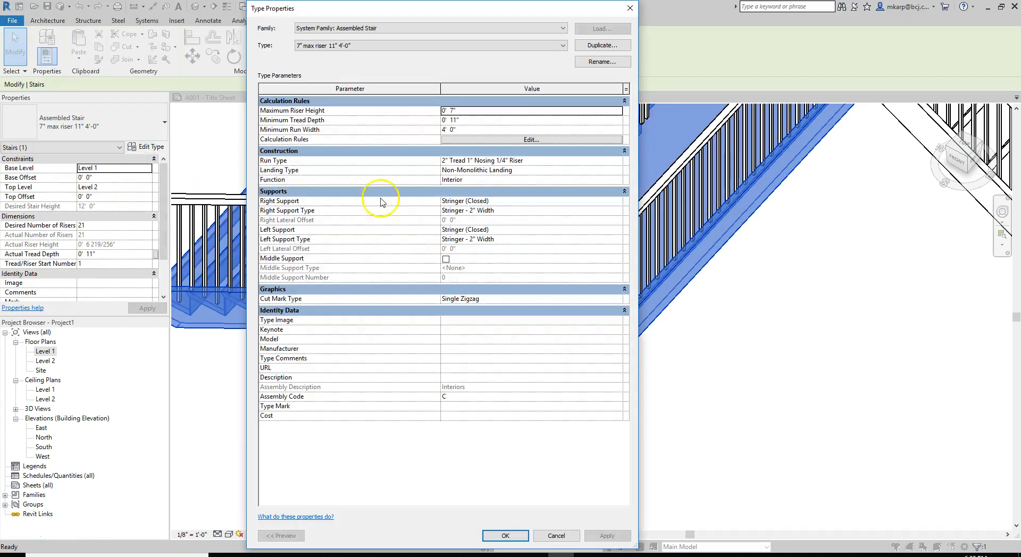
click(494, 203)
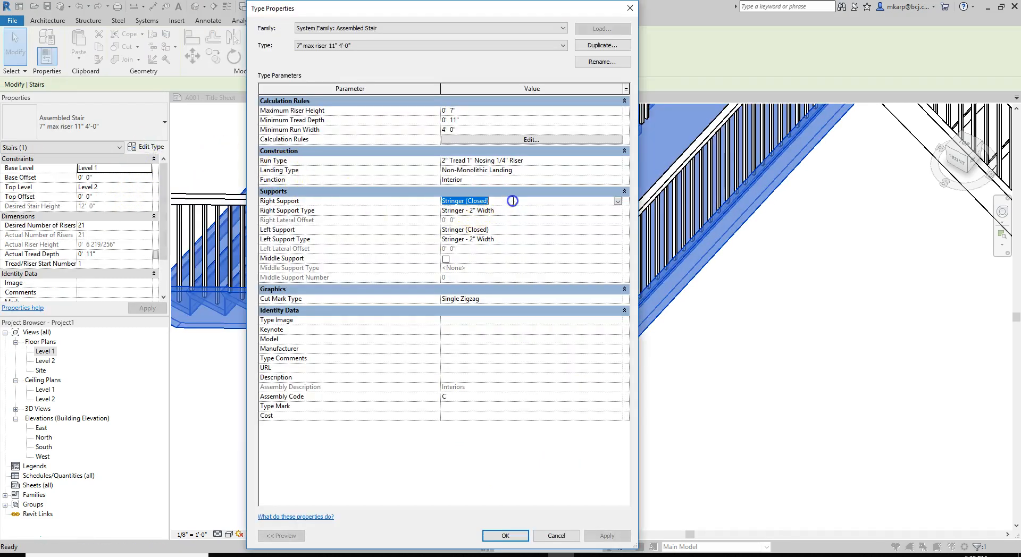
click(618, 202)
click(617, 202)
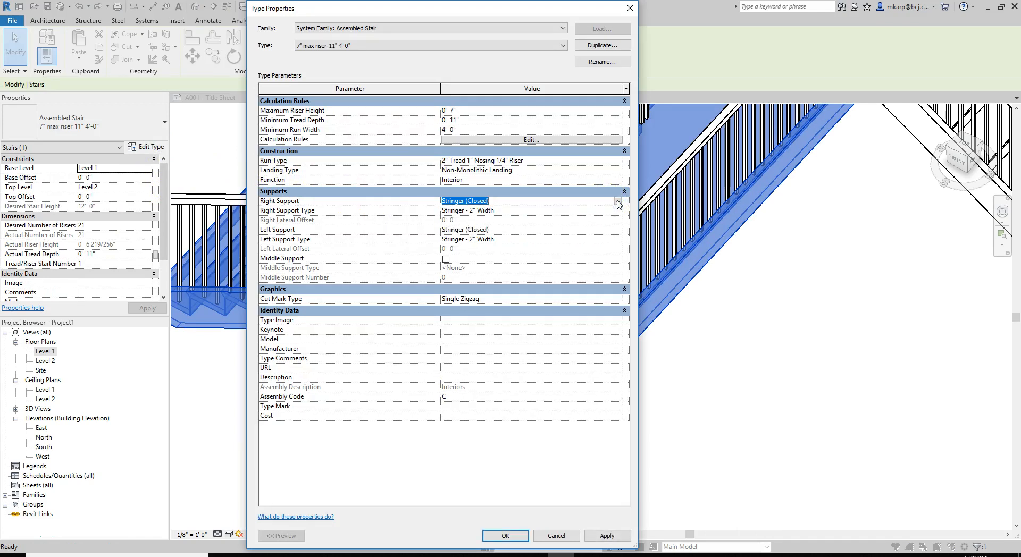
Set the section profile of the right support's Stringer - 2" Width type to C Shapes-Profile : C9X15 and apply it to the stair
click(561, 210)
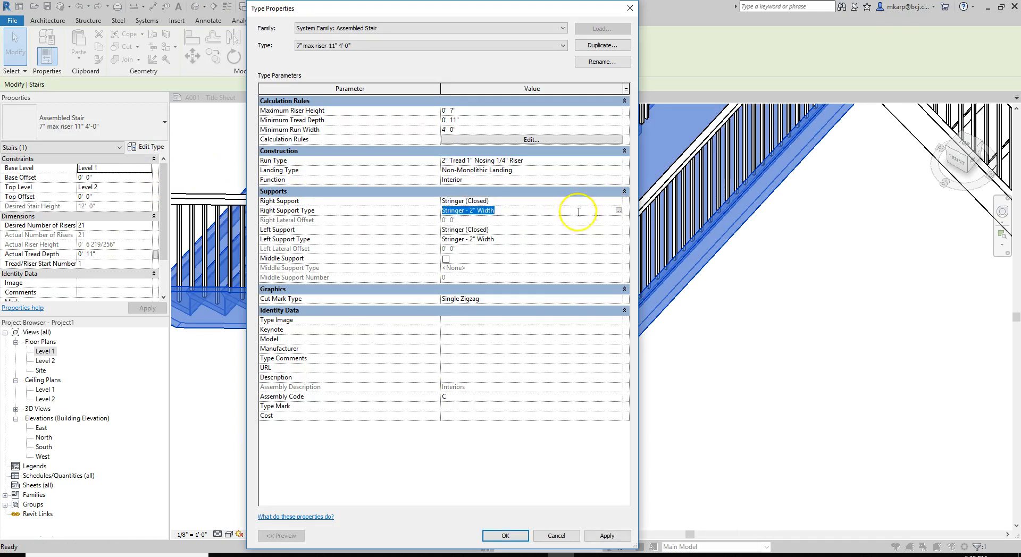
click(618, 210)
click(473, 123)
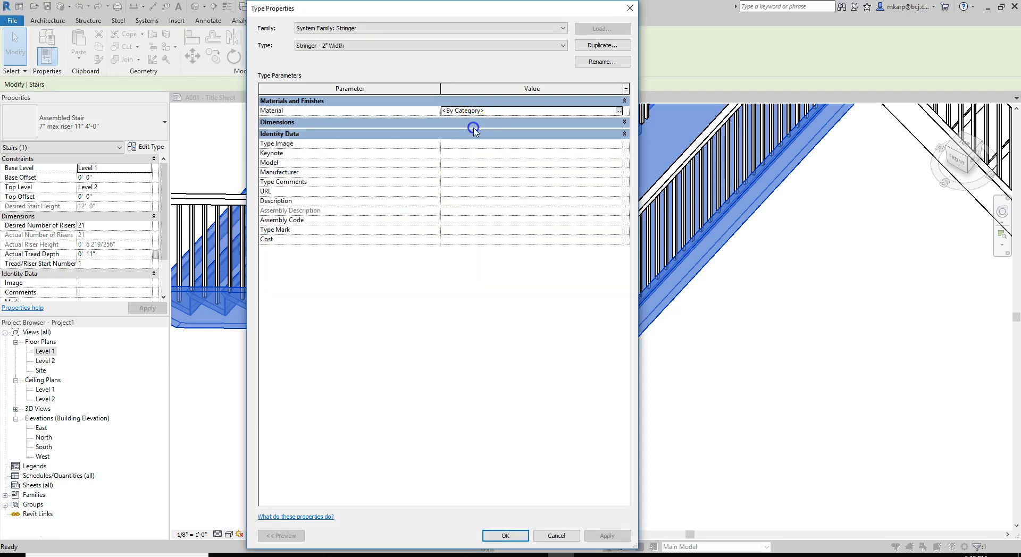
click(494, 134)
click(495, 133)
click(510, 122)
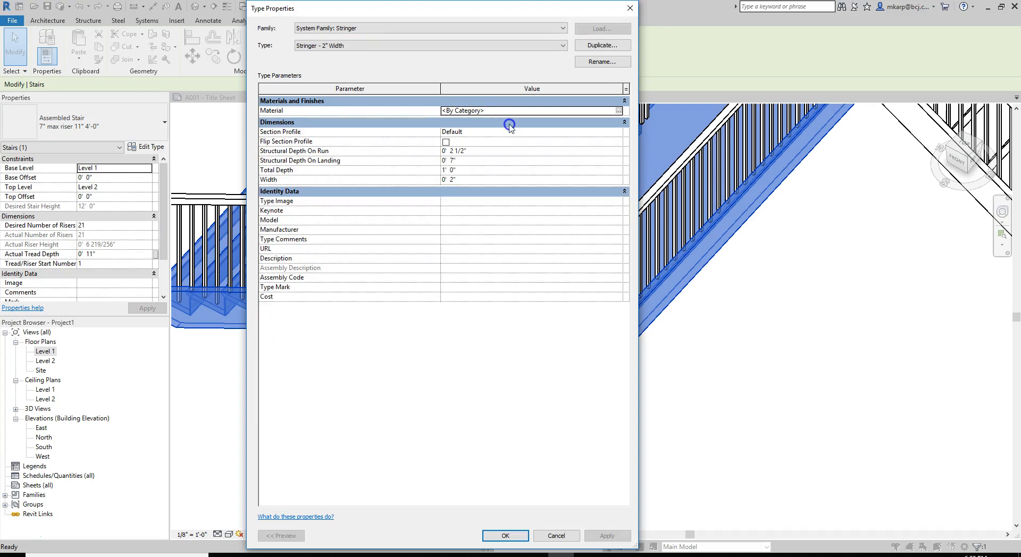
click(519, 132)
click(617, 132)
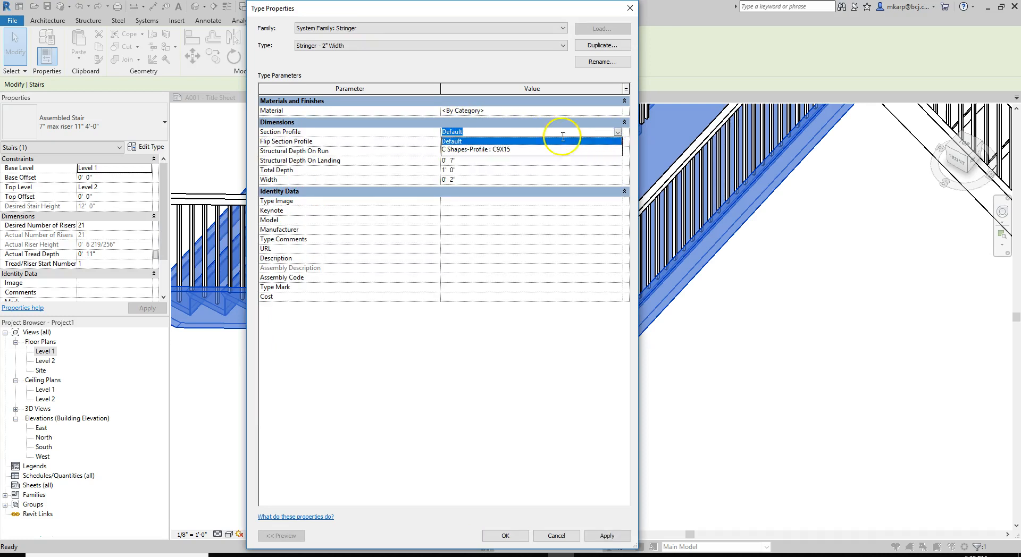
click(483, 151)
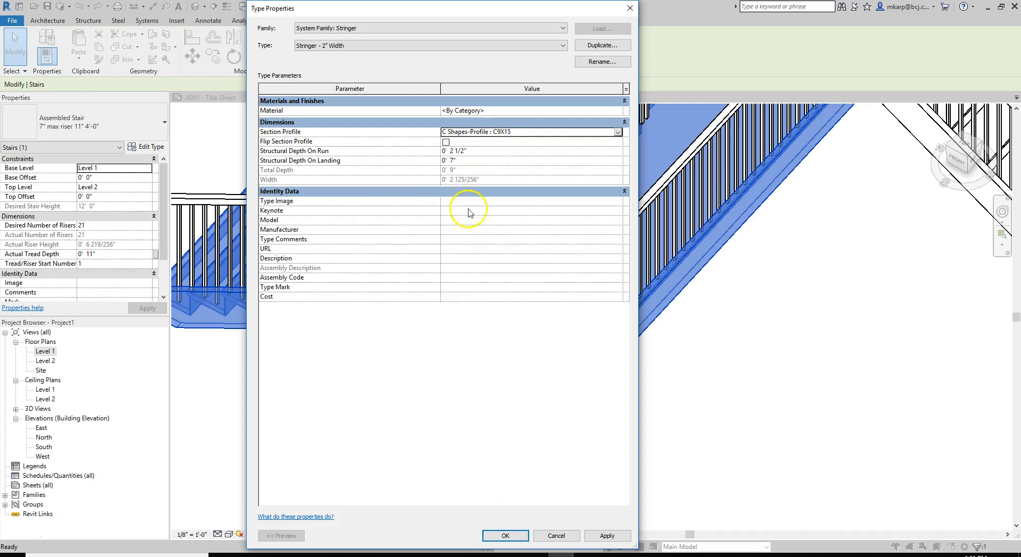
key(Return)
click(504, 536)
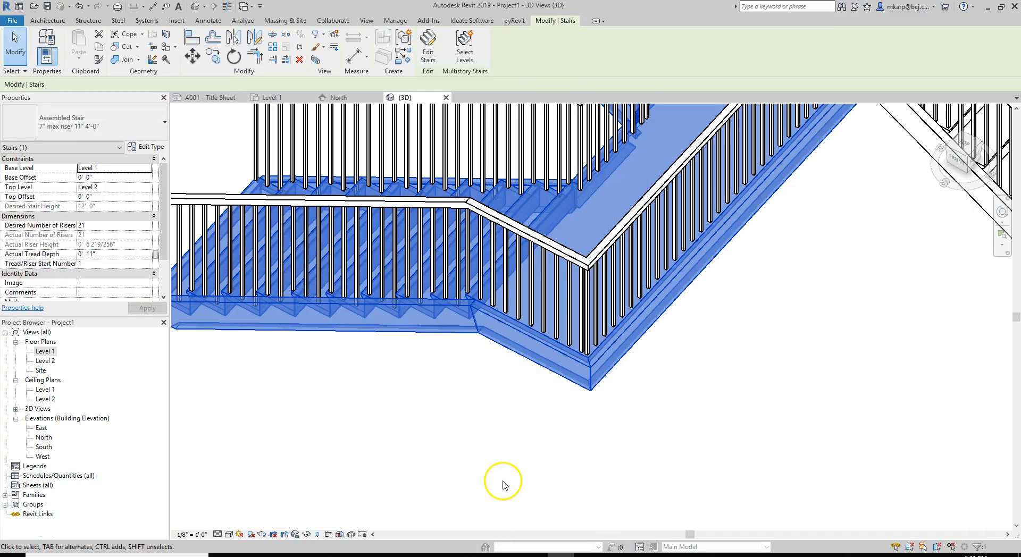
Examine the U-shaped stair's stringers along the landing and at the lower end of the run
click(485, 407)
scroll(506, 246, down, 3)
middle_drag(509, 272, 507, 360)
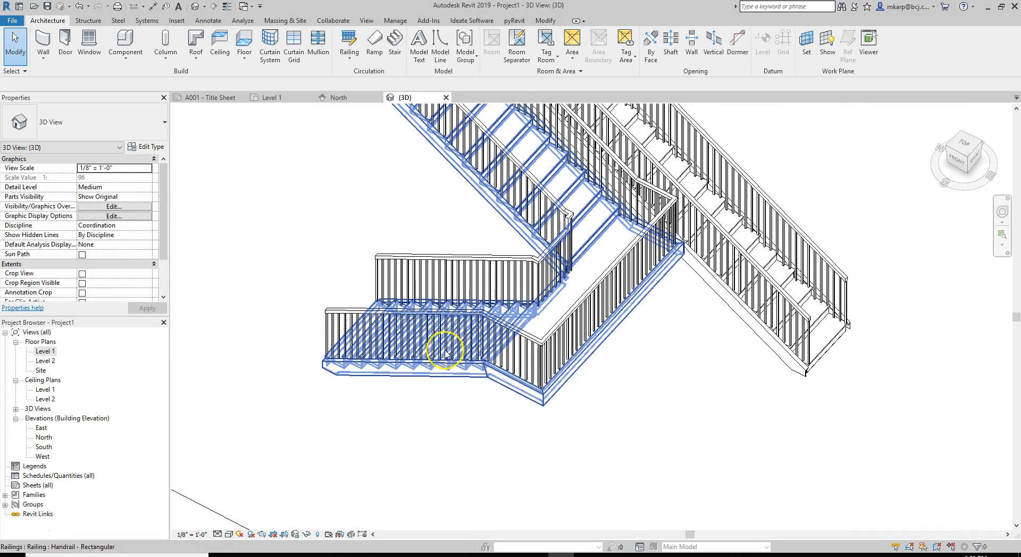
shift+middle_drag(451, 413, 707, 374)
scroll(683, 412, up, 5)
click(295, 353)
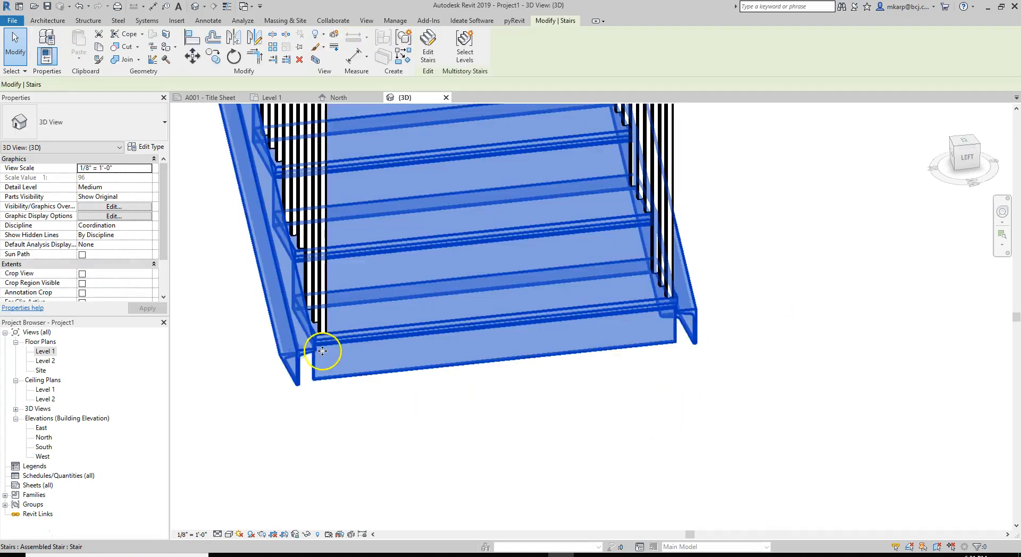
scroll(331, 351, down, 3)
shift+middle_drag(454, 368, 511, 348)
scroll(410, 310, up, 3)
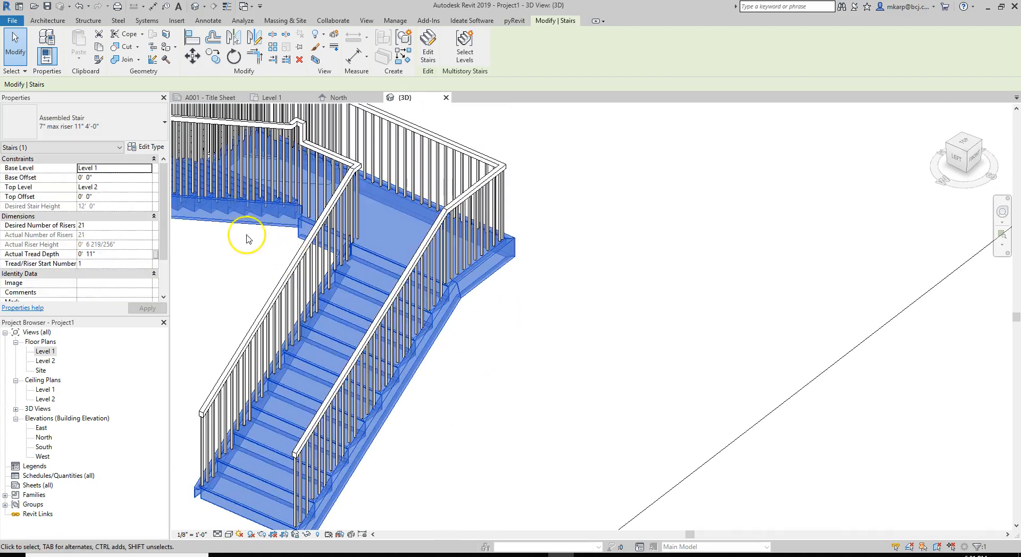
Duplicate the U-shaped stair's right support type as C SHAPE and apply it to the right side
click(145, 147)
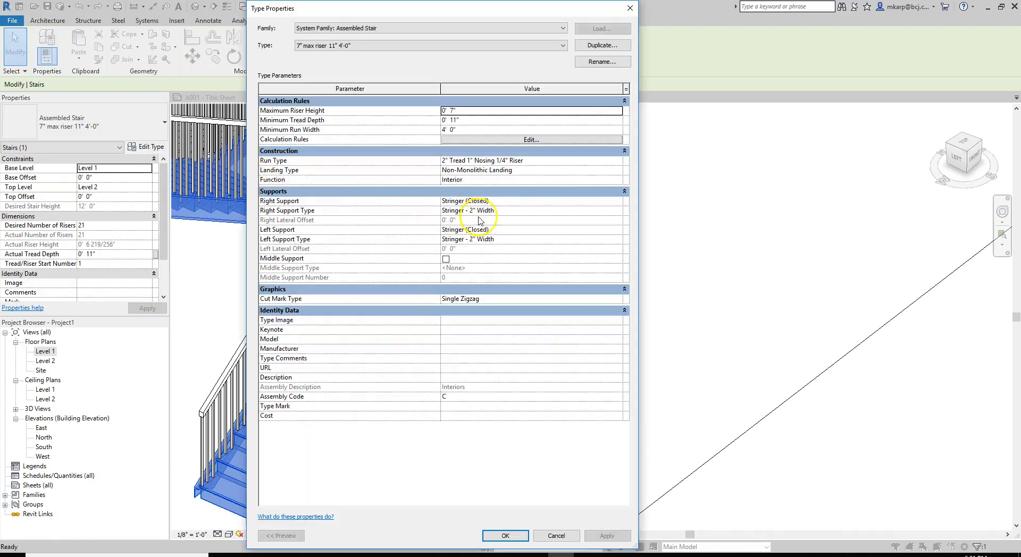
click(520, 211)
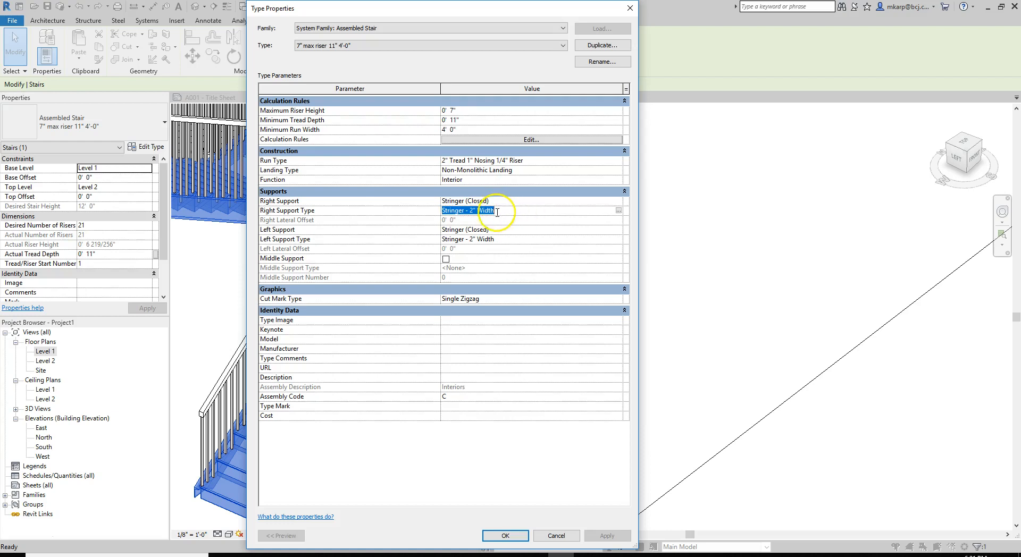
click(620, 211)
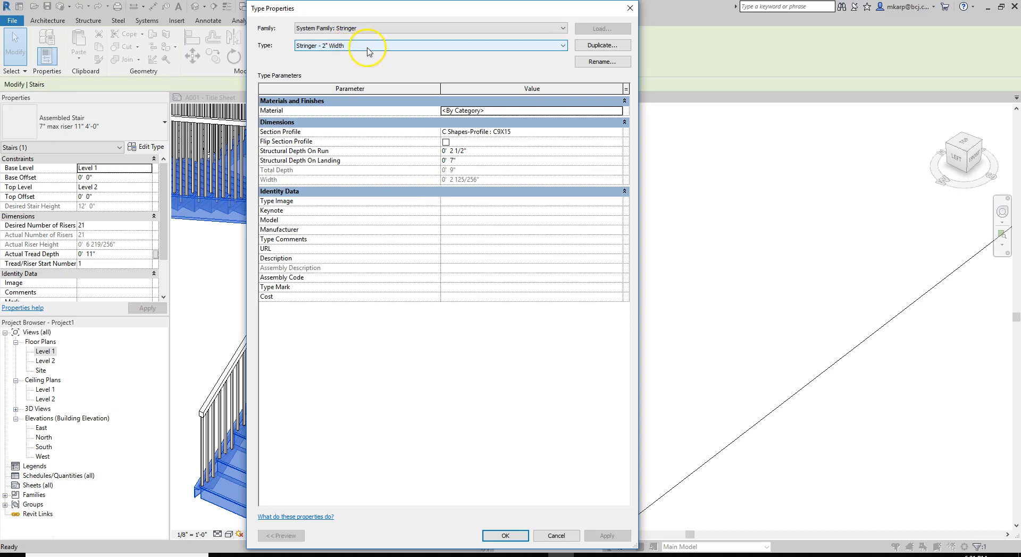
click(591, 47)
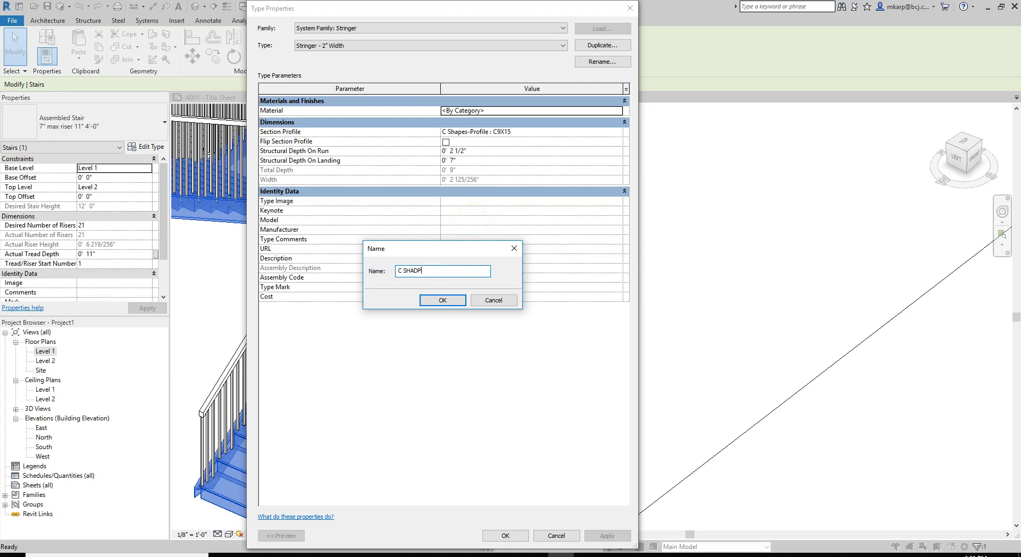
key(Return)
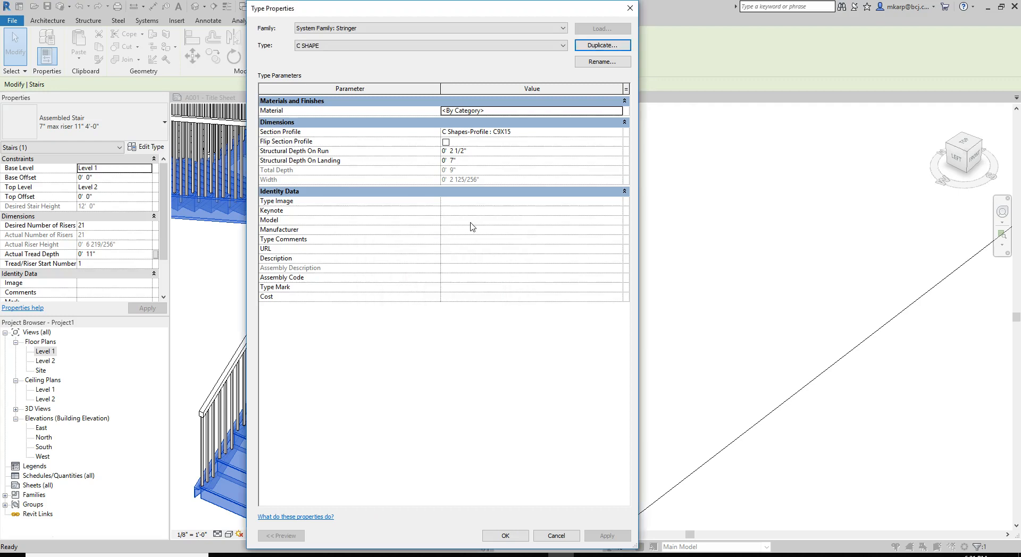
click(449, 142)
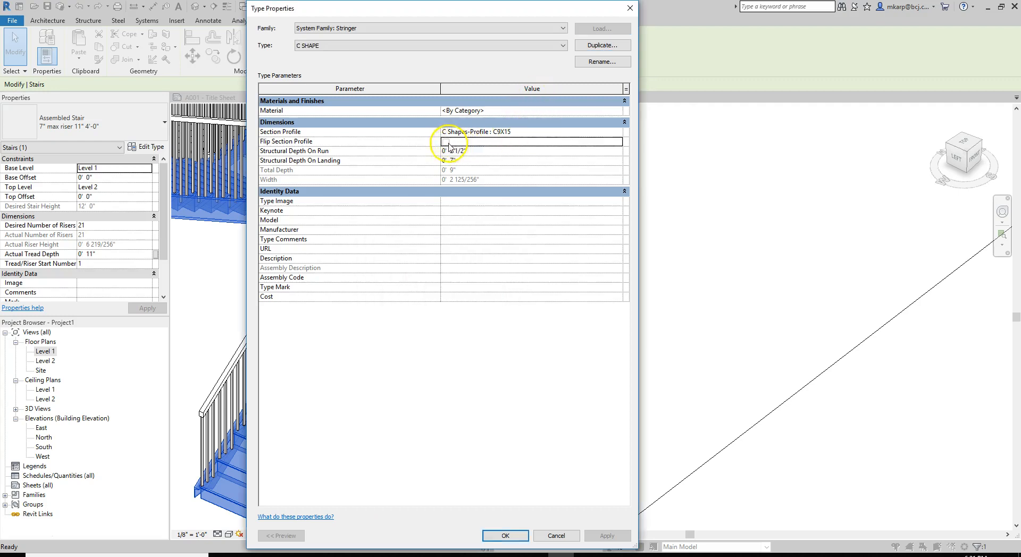
click(504, 536)
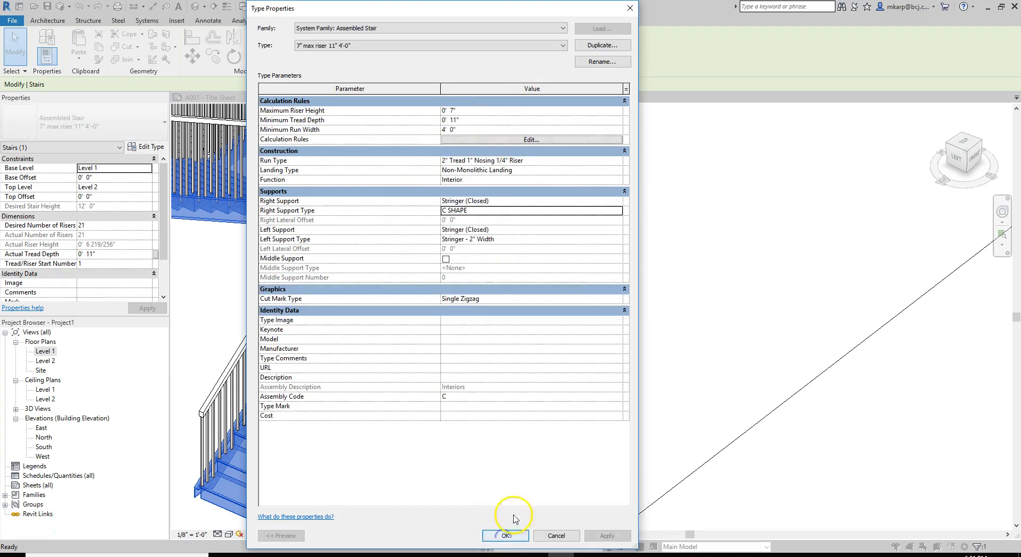
click(505, 535)
click(523, 427)
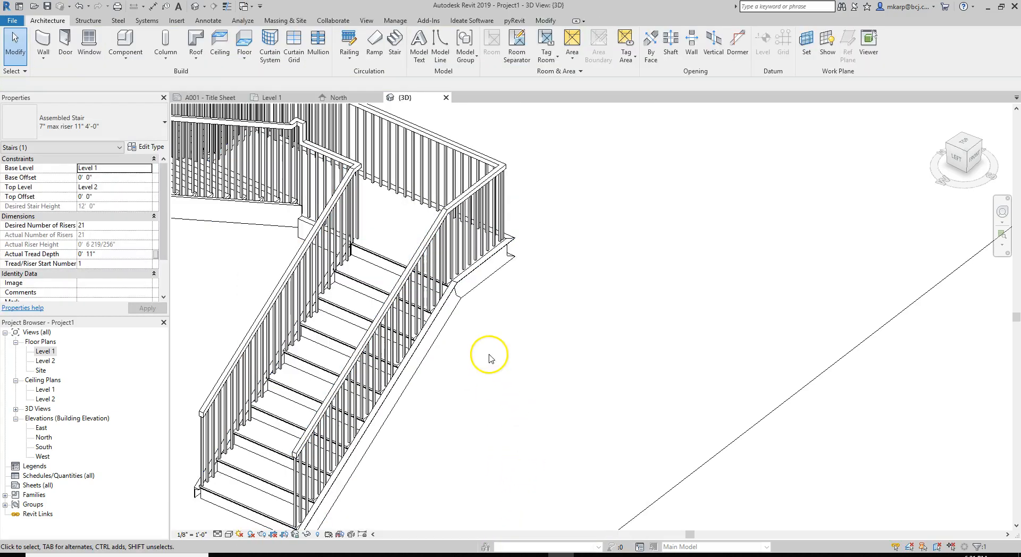
Change the U-shaped stair's left support type to C SHAPE
scroll(472, 345, up, 2)
middle_drag(472, 342, 600, 346)
click(565, 321)
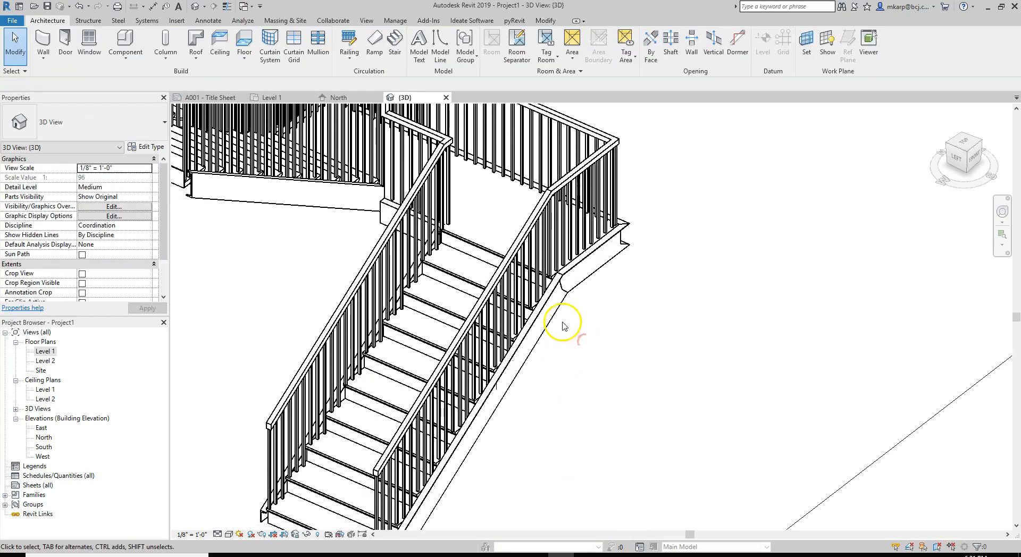
scroll(606, 316, down, 2)
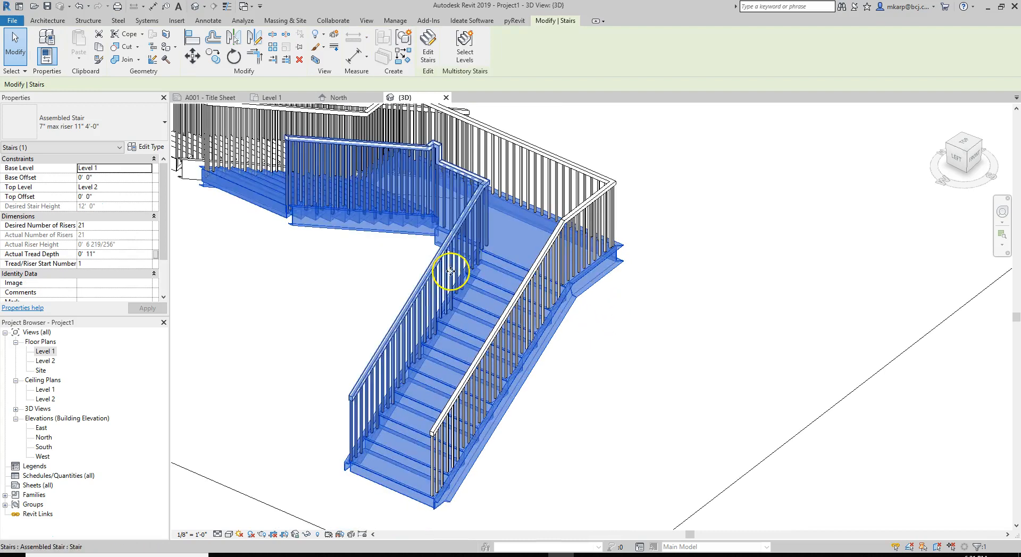
click(152, 147)
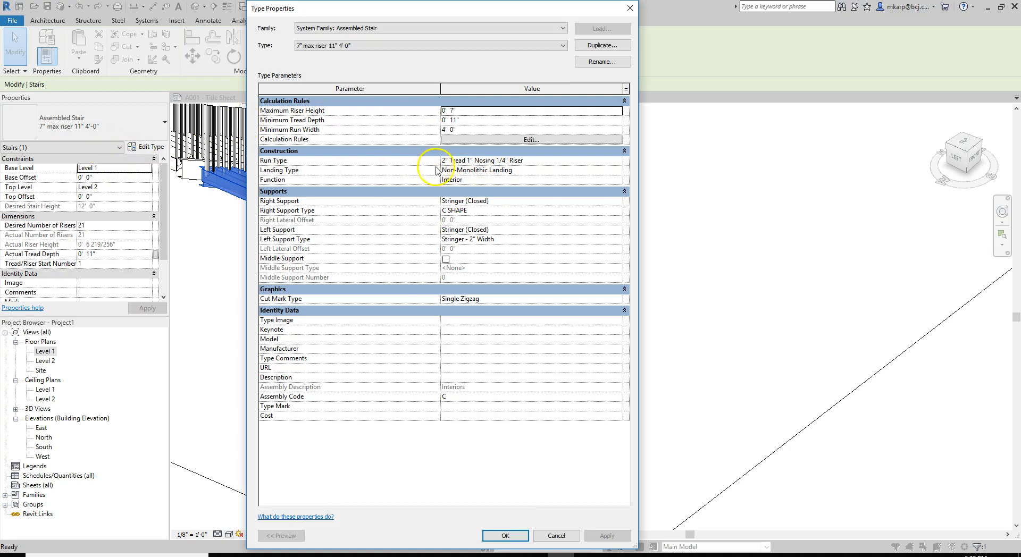
click(480, 231)
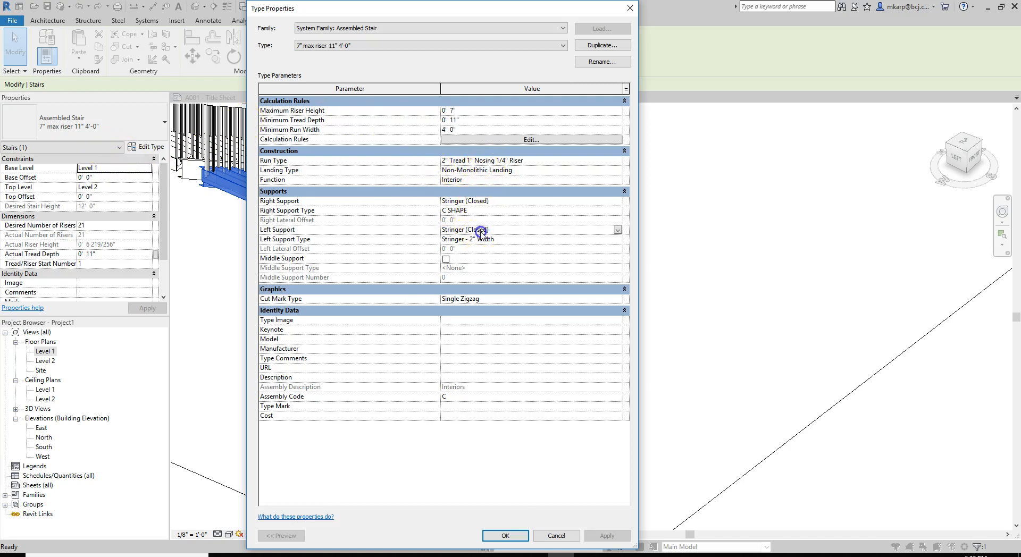
click(617, 243)
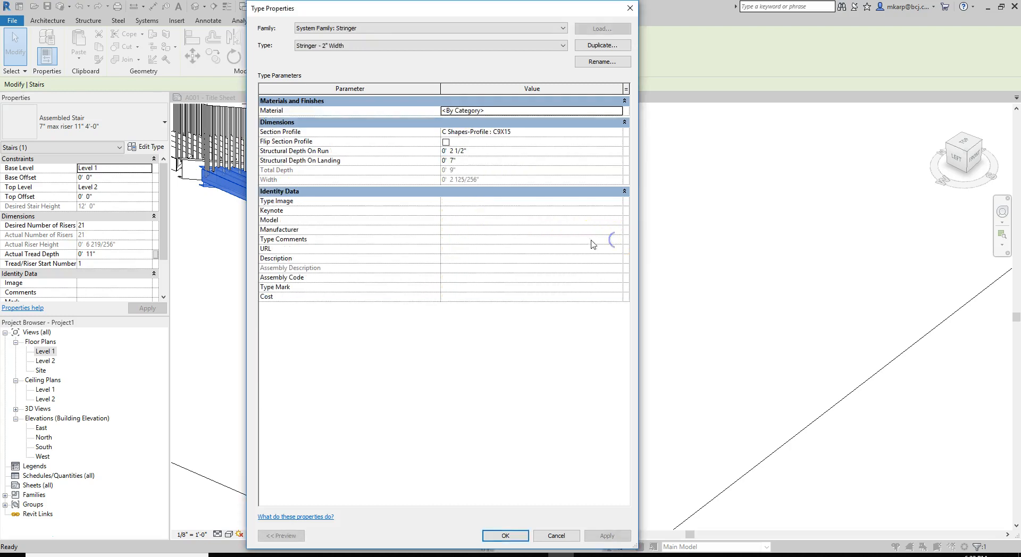
click(445, 45)
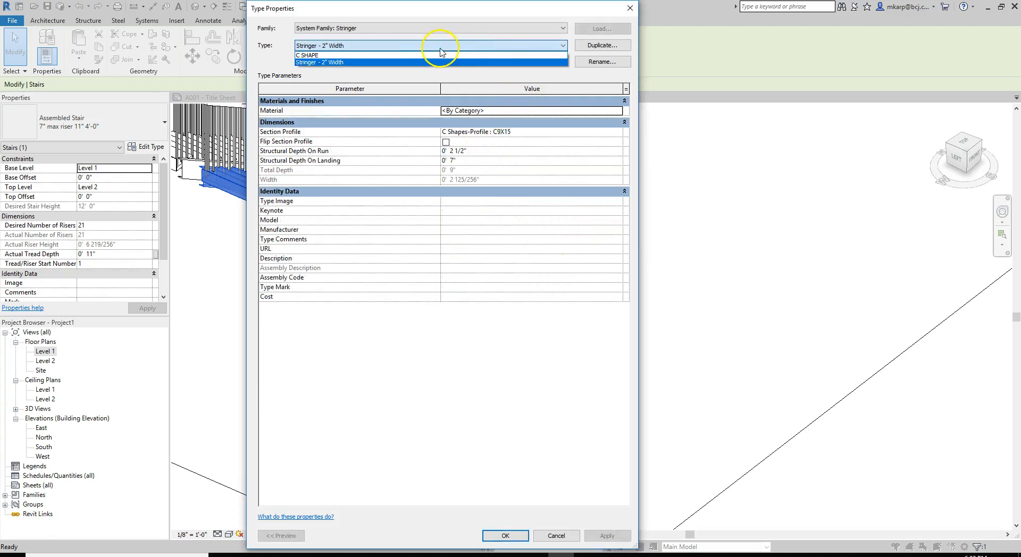
click(440, 55)
click(505, 536)
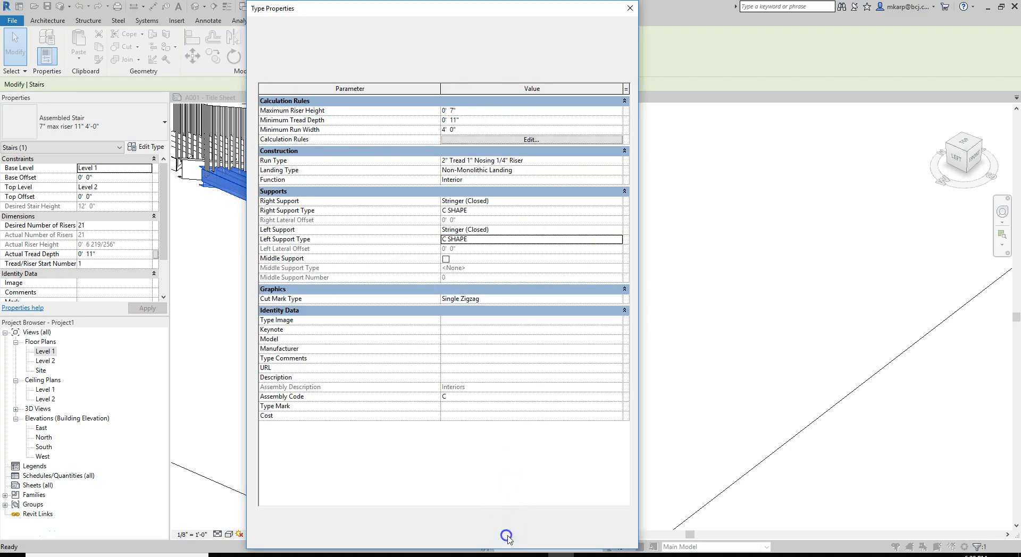
click(505, 536)
click(576, 471)
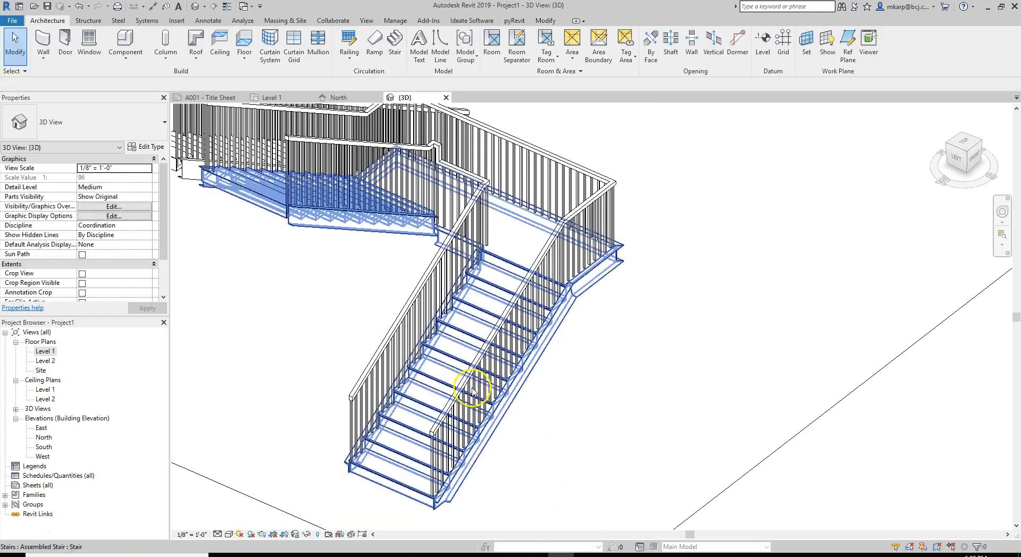
Inspect the U-shaped stair's channel stringers and switch the 3D view to the Shaded visual style
scroll(305, 232, up, 5)
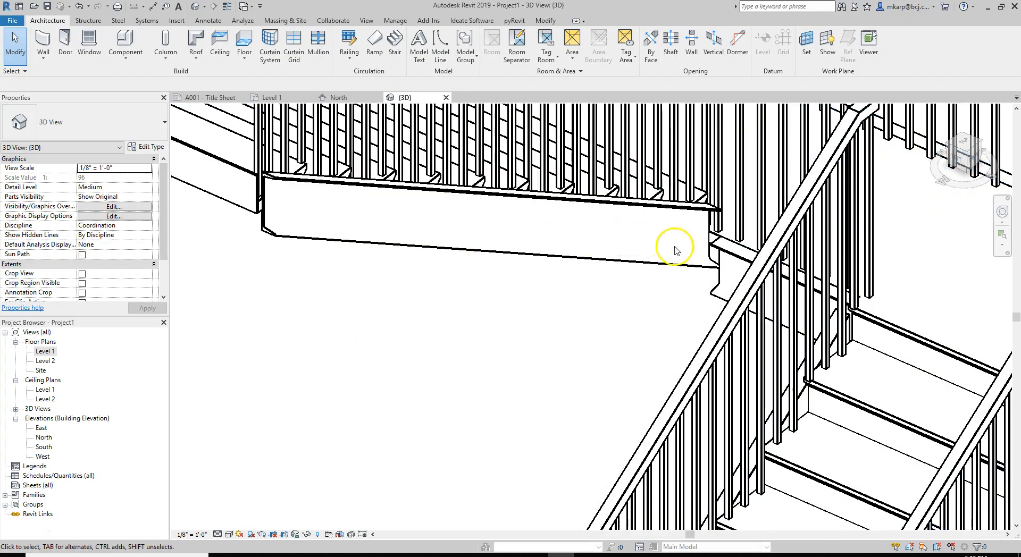
scroll(654, 246, down, 4)
shift+middle_drag(692, 314, 668, 424)
scroll(662, 438, up, 6)
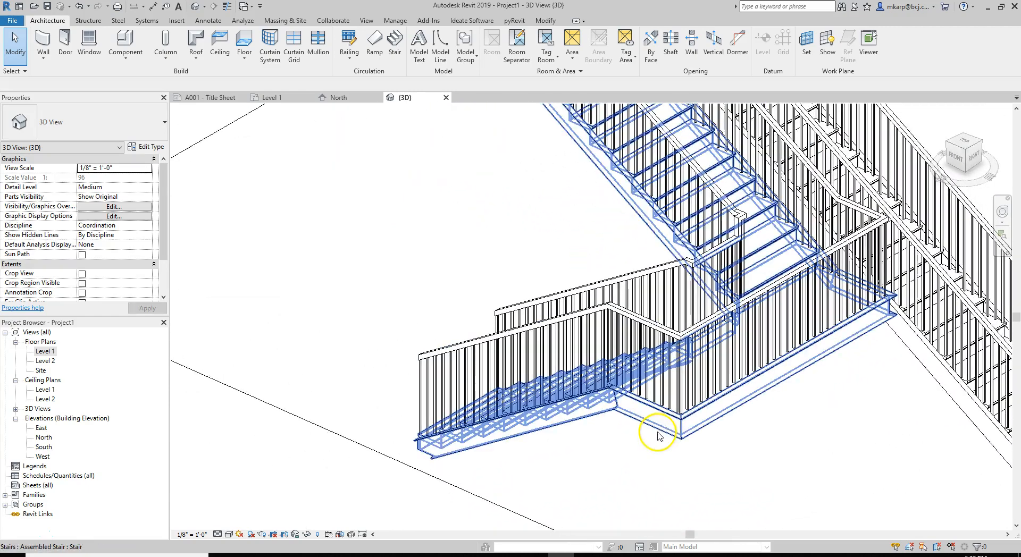
key(s)
key(d)
scroll(705, 403, down, 1)
mouse_move(727, 415)
shift+middle_down()
mouse_move(683, 440)
mouse_move(718, 423)
mouse_move(544, 371)
mouse_move(543, 348)
mouse_move(670, 366)
shift+middle_up()
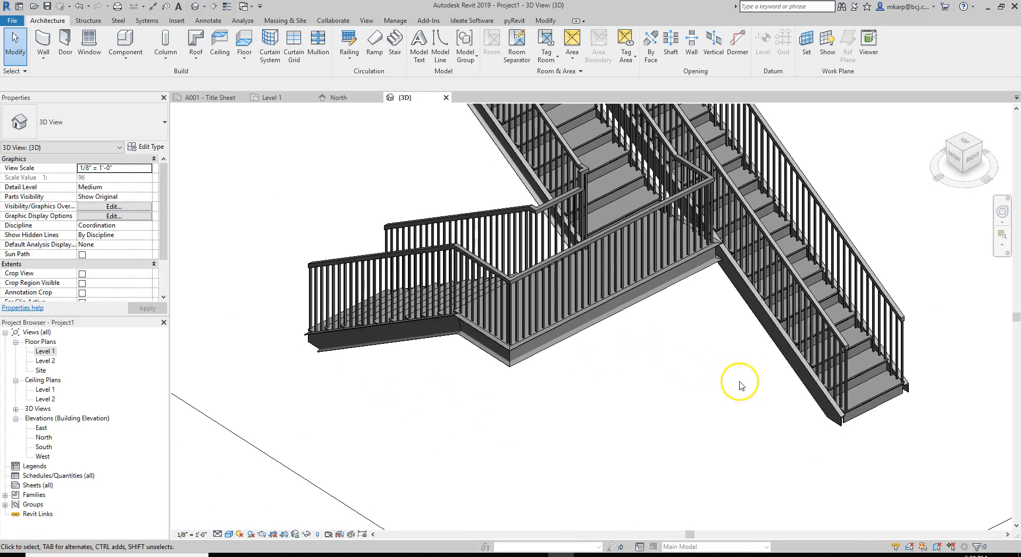
Restore the section profile of the straight stair's Stringer - 2" Width type to Default and inspect the stair's stringers
click(813, 386)
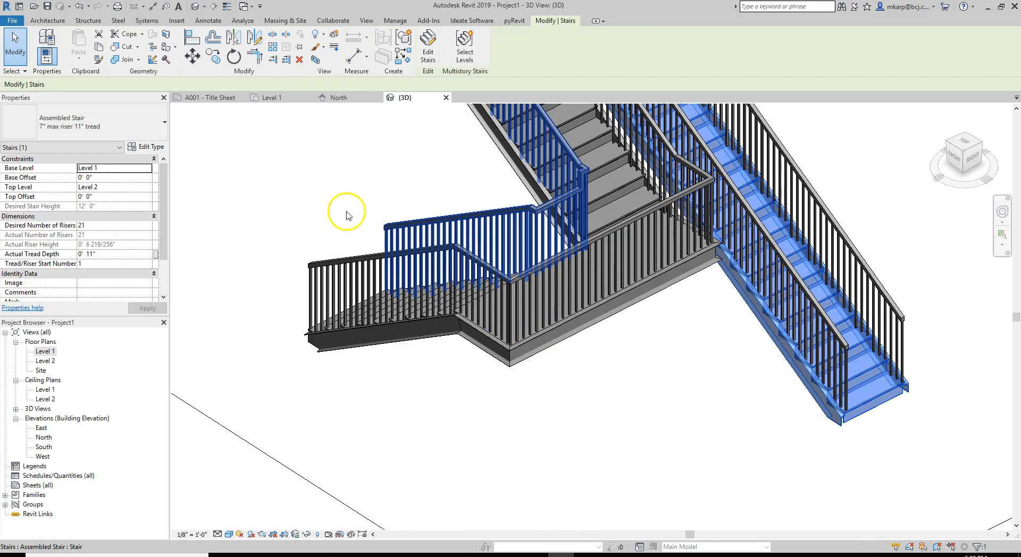
click(148, 146)
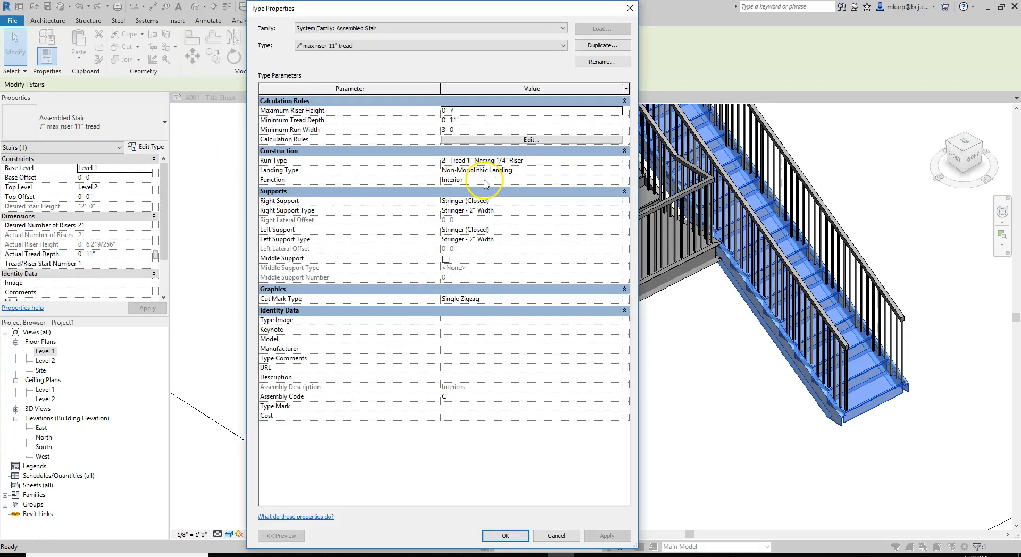
click(506, 209)
click(618, 211)
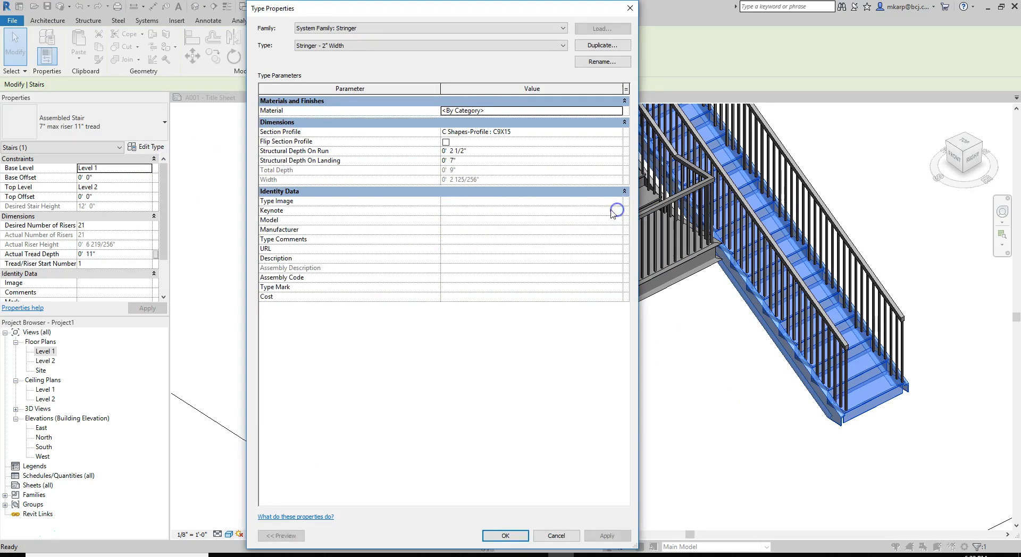
click(523, 131)
click(616, 131)
click(518, 142)
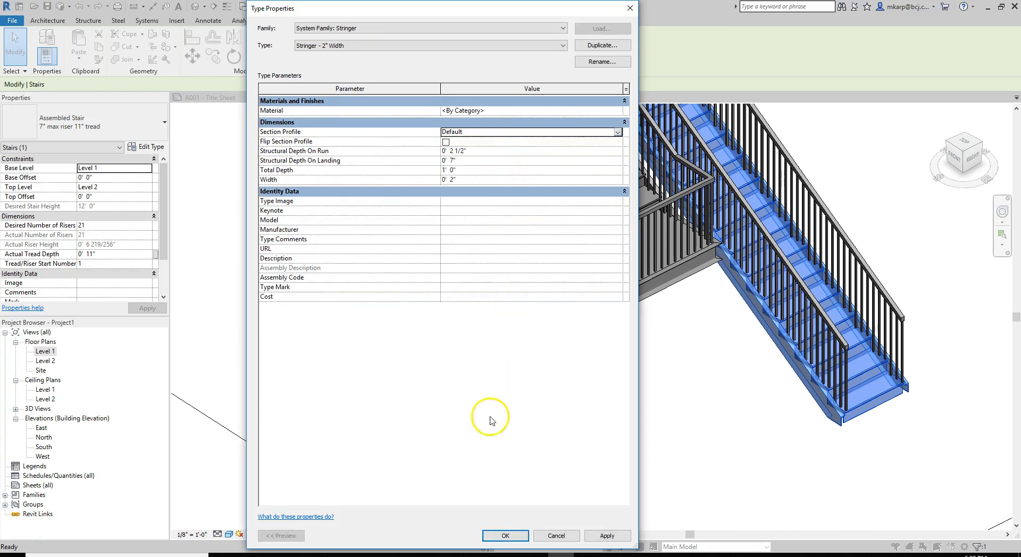
click(488, 548)
click(506, 535)
click(678, 454)
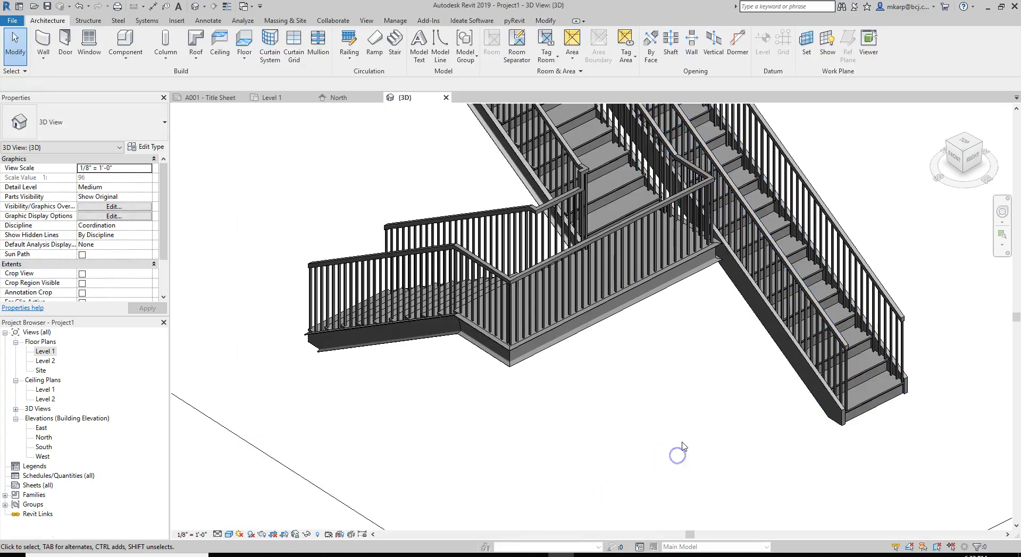
scroll(848, 418, up, 6)
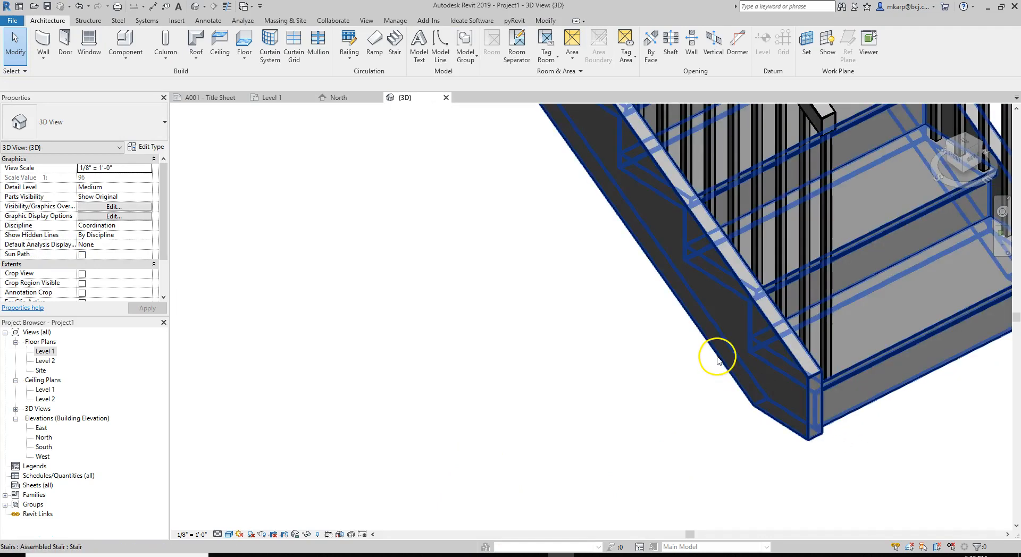
scroll(717, 361, down, 5)
shift+middle_drag(661, 346, 598, 266)
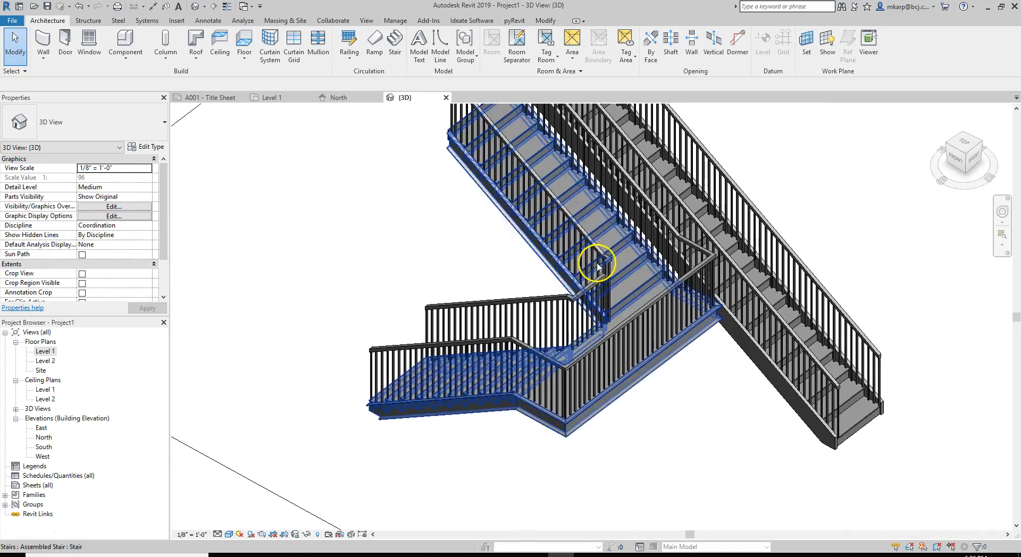
Examine the U-shaped stair's runs, landing and railings from several angles in the 3D view
shift+middle_drag(374, 265, 668, 257)
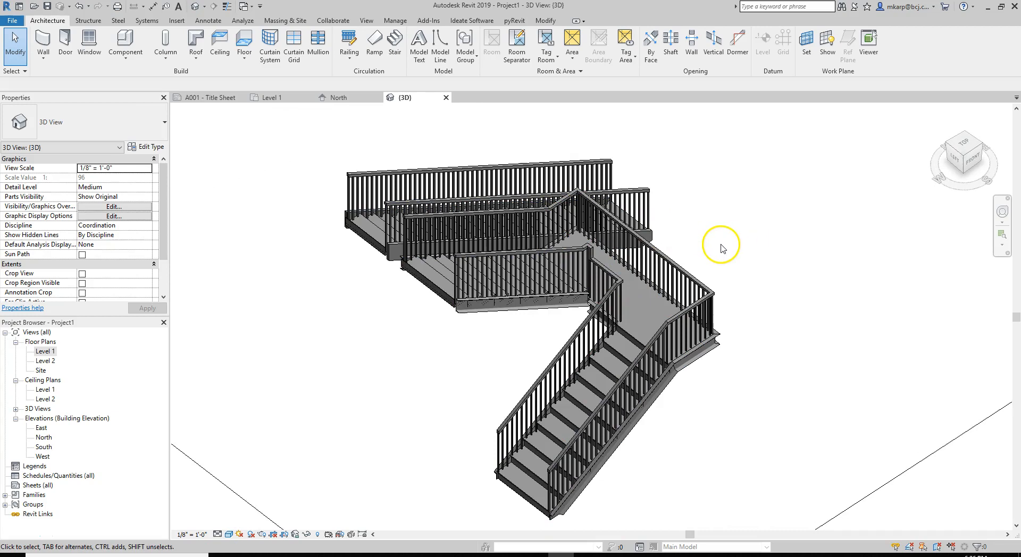
shift+middle_drag(723, 242, 640, 371)
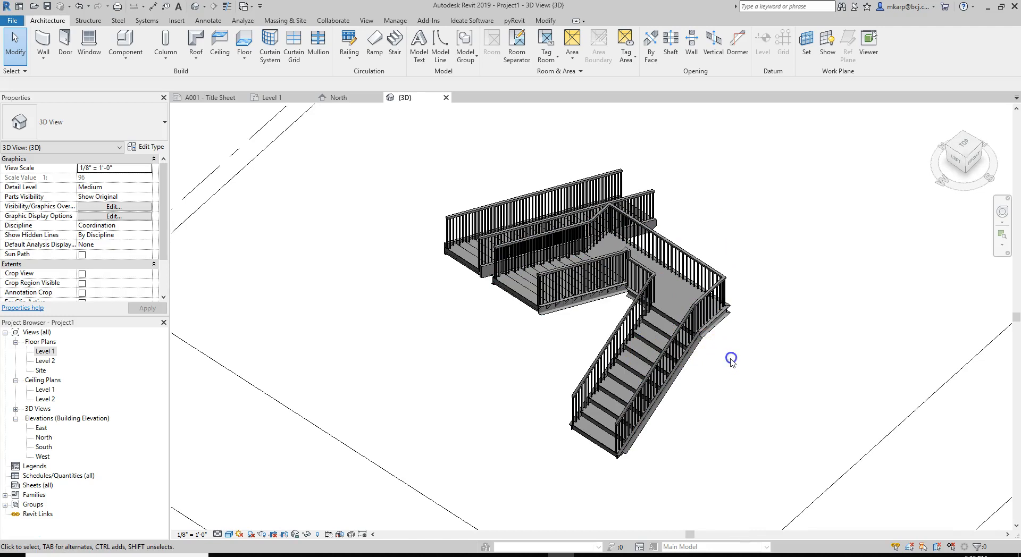
scroll(760, 346, down, 2)
middle_drag(764, 346, 733, 326)
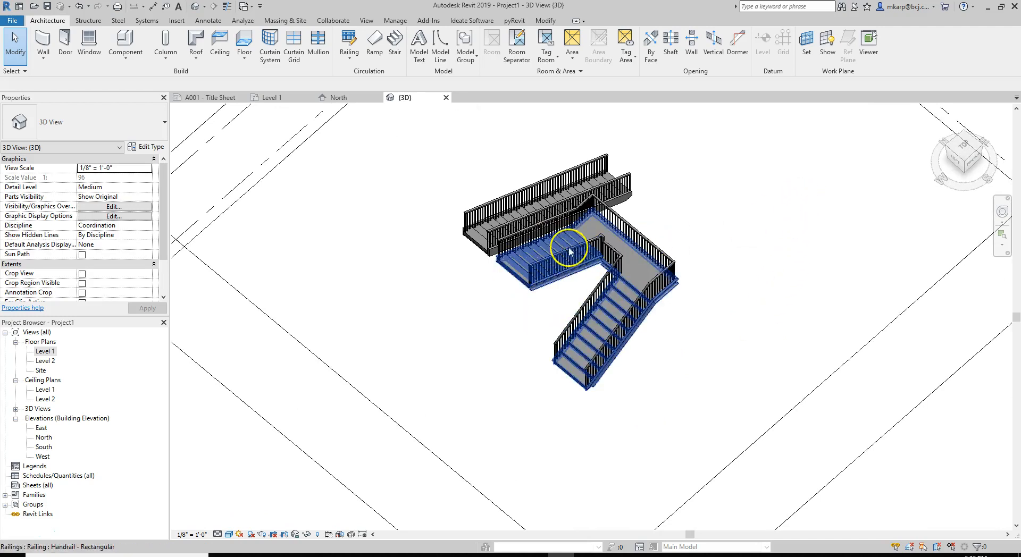
click(606, 321)
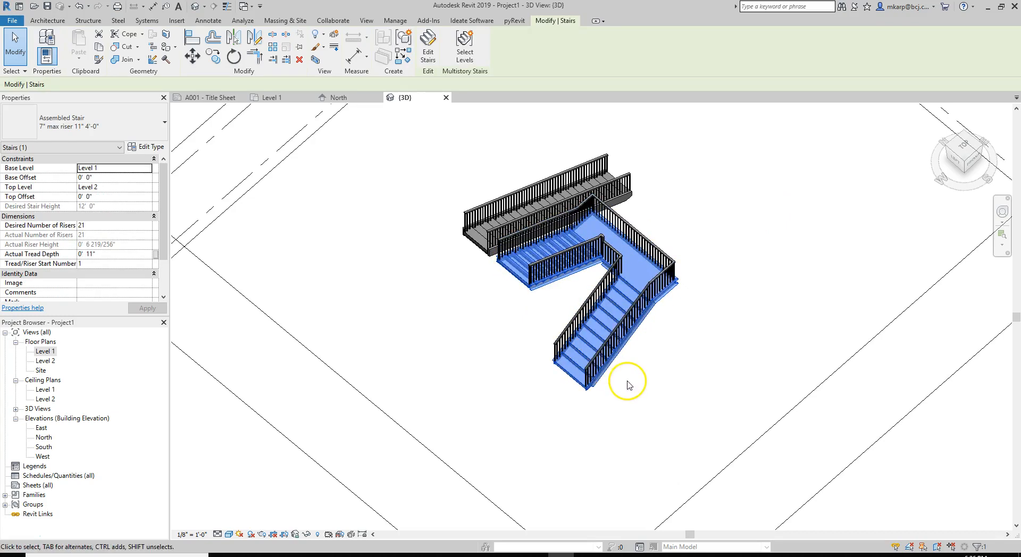
scroll(610, 353, up, 3)
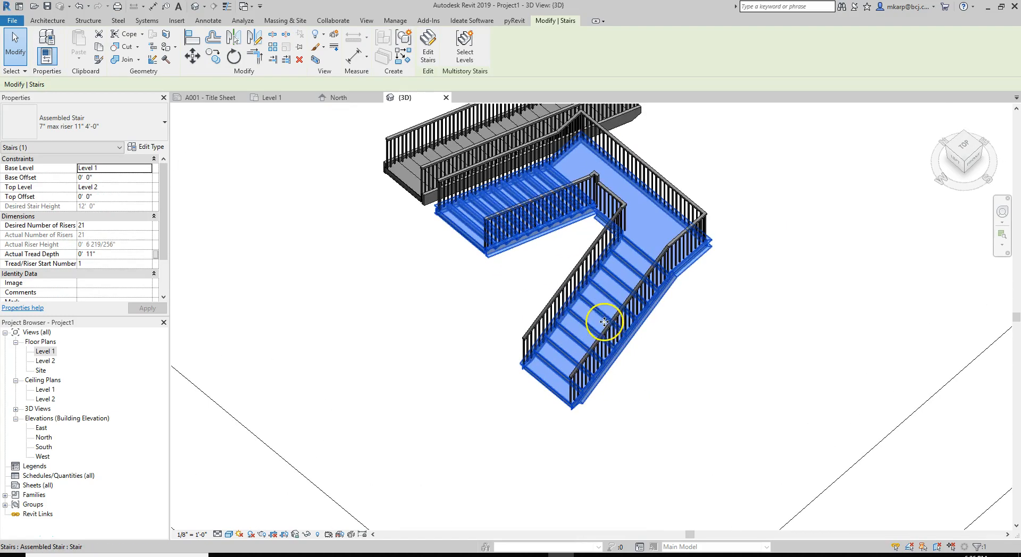
shift+middle_drag(620, 305, 560, 255)
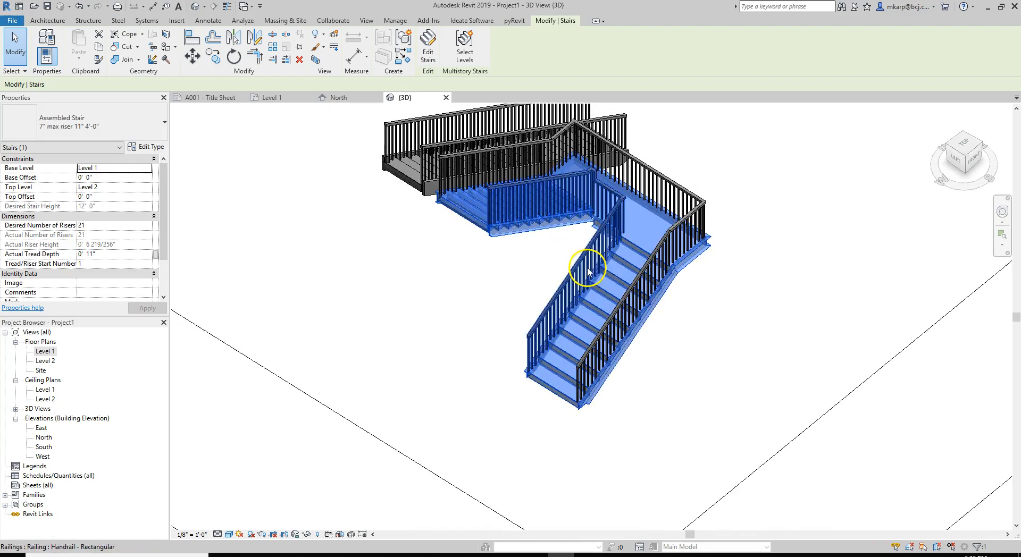
click(697, 340)
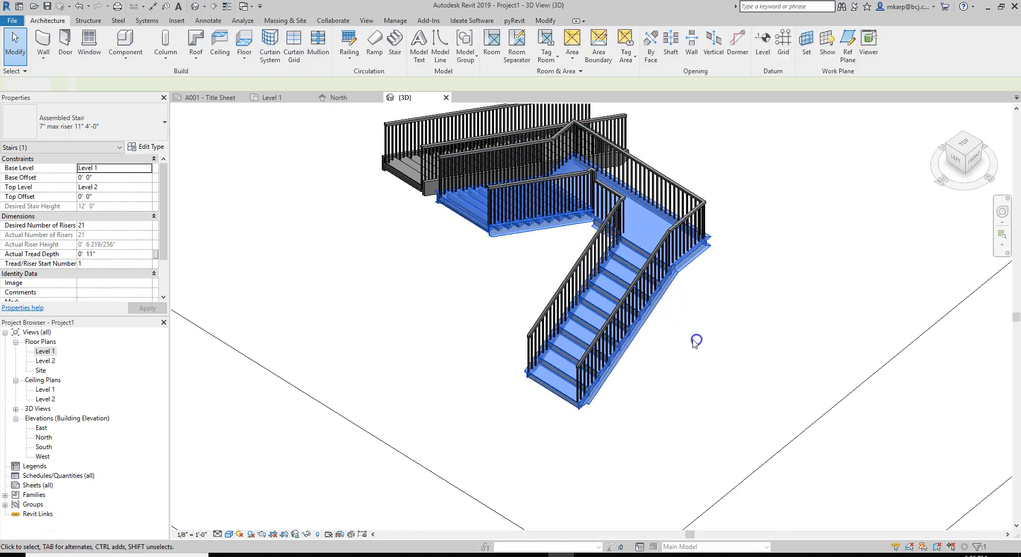
Edit the U-shaped stair, convert its lower run to a custom sketch-based component and open the run's sketch
click(599, 302)
click(427, 46)
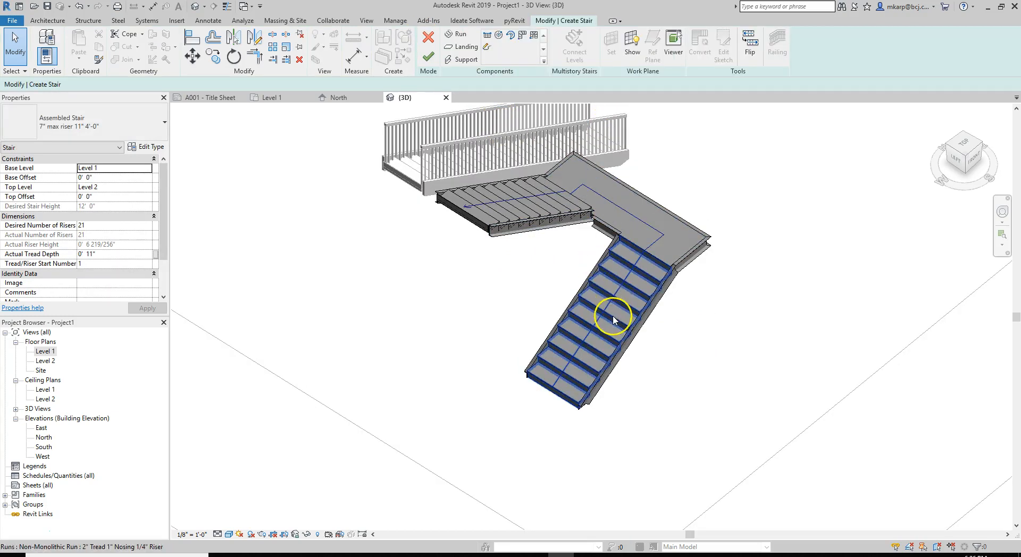
click(613, 319)
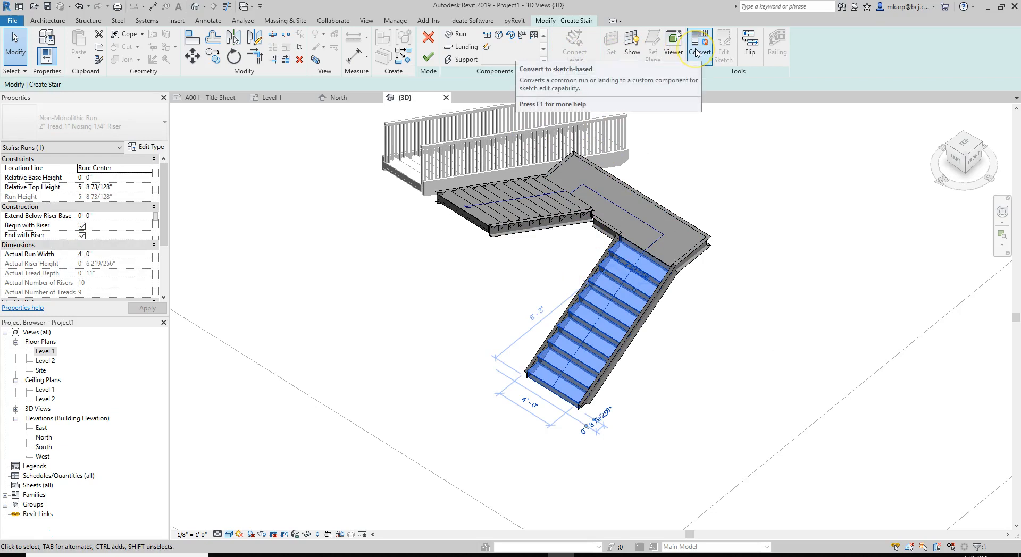
click(697, 52)
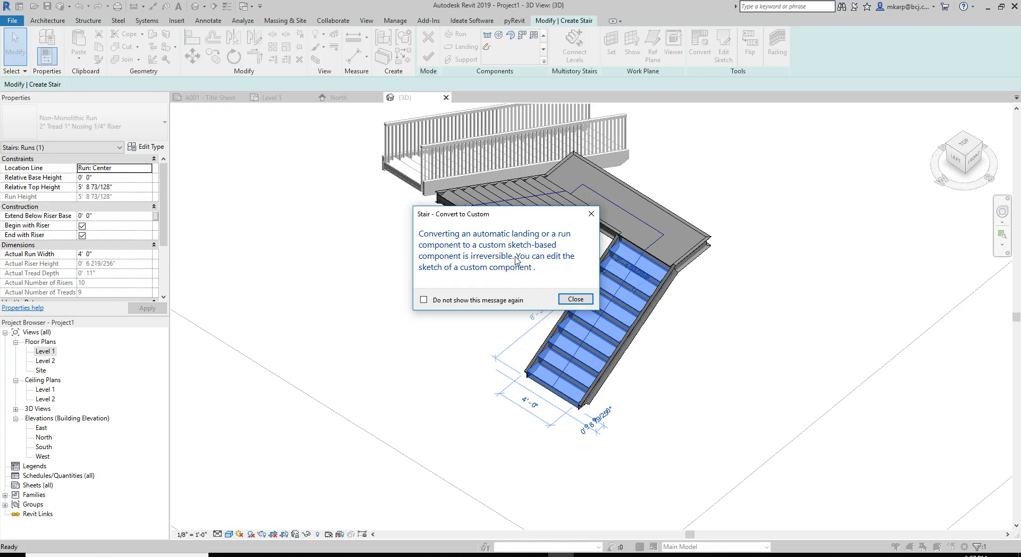
click(575, 299)
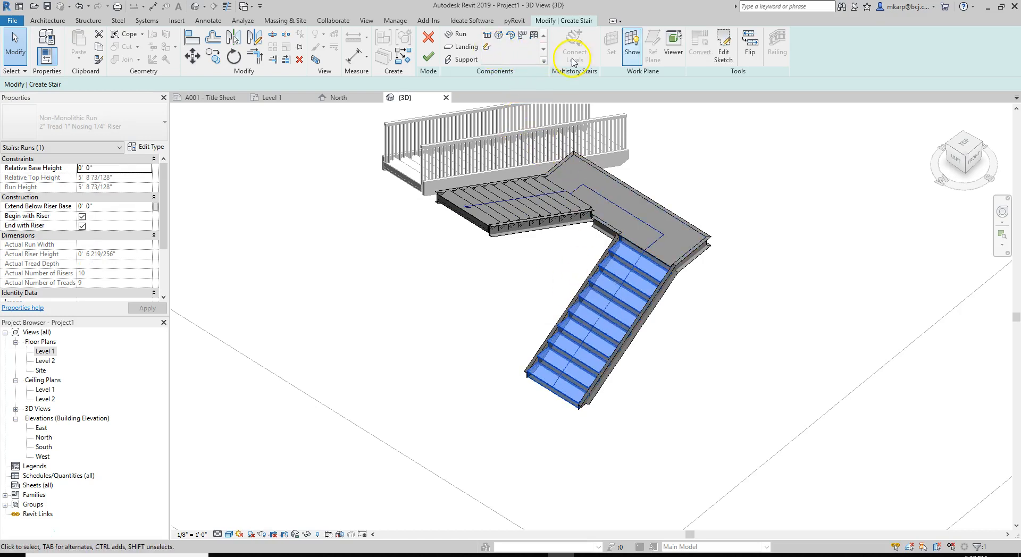
click(722, 48)
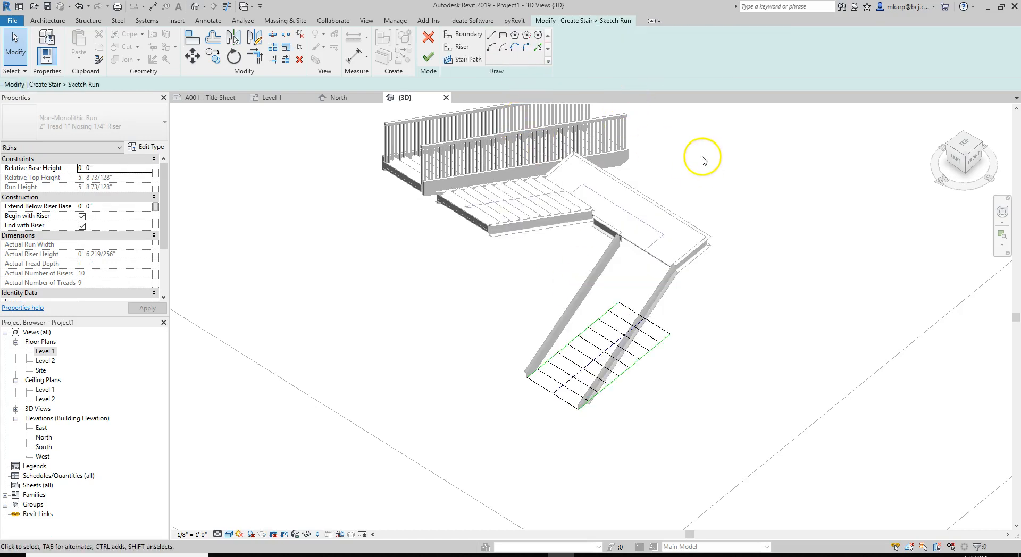
Examine the riser, stair path and boundary lines that make up the lower run's sketch
scroll(591, 425, up, 5)
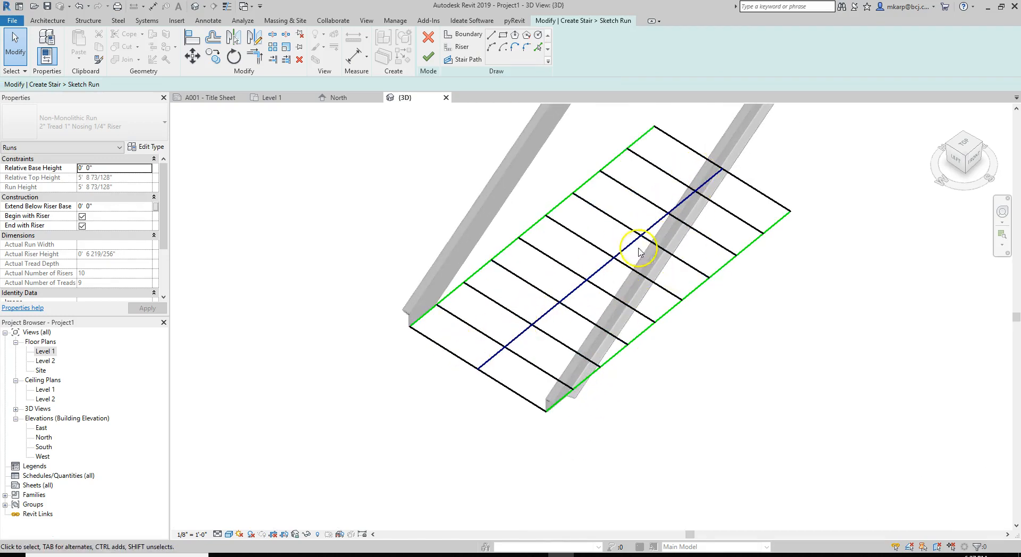
click(666, 150)
click(653, 166)
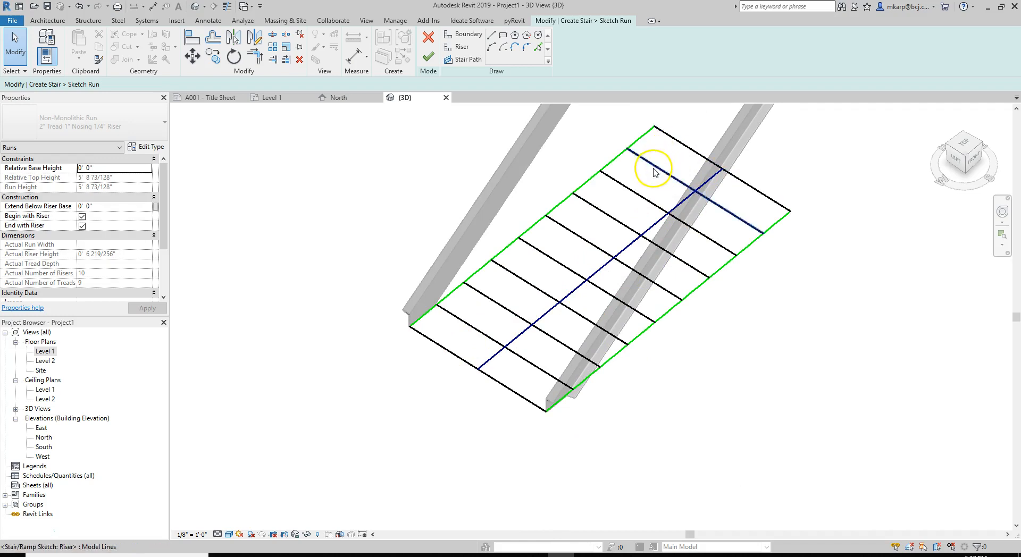
click(671, 137)
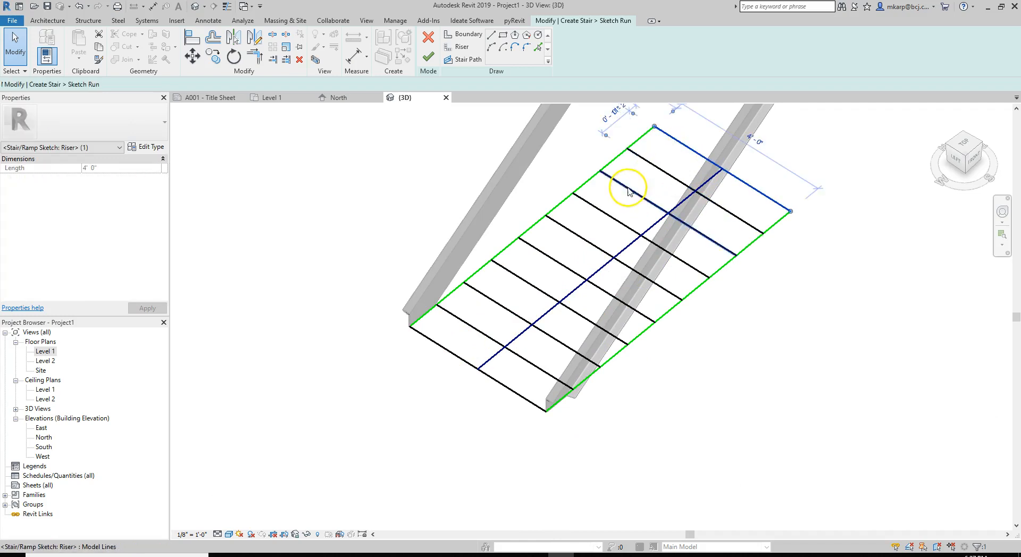
click(589, 277)
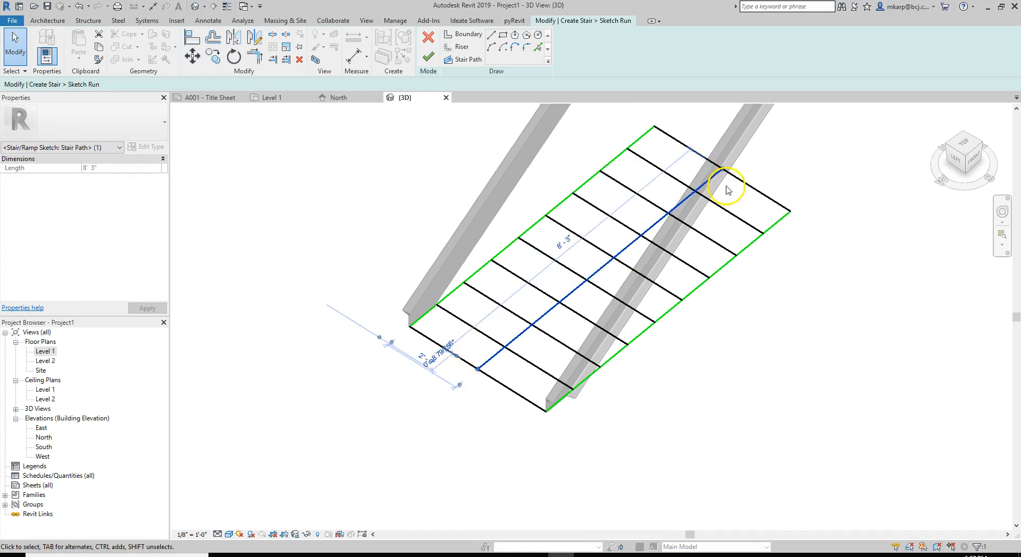
click(742, 249)
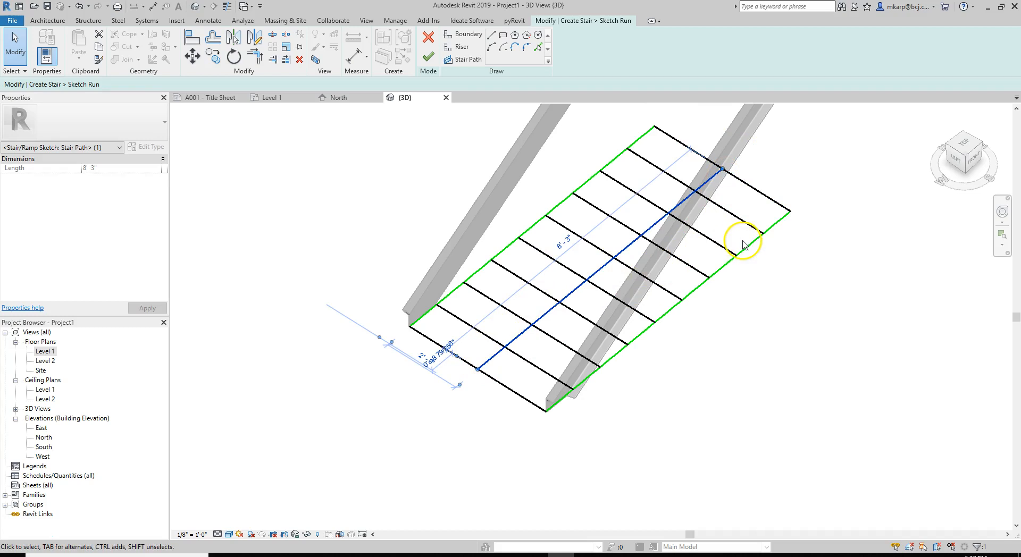
click(589, 178)
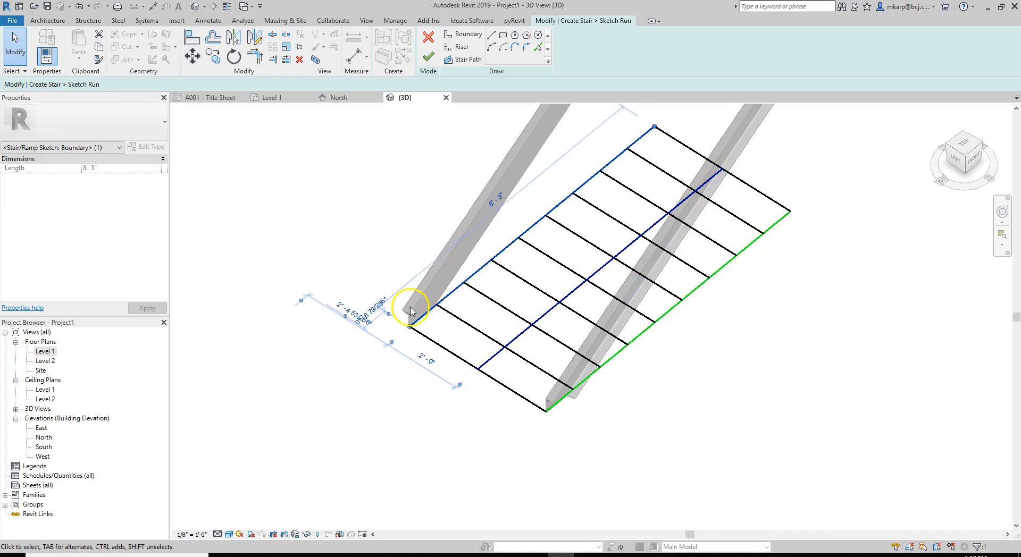
click(674, 114)
scroll(653, 214, down, 2)
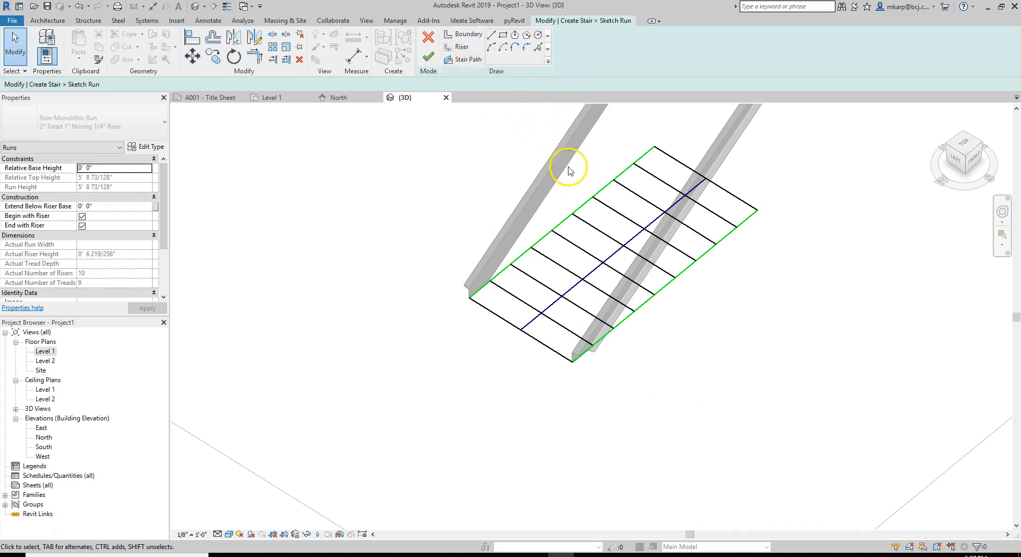
Try to draw a curved boundary from the upper end of the run's outer edge to just beyond the first riser
click(457, 35)
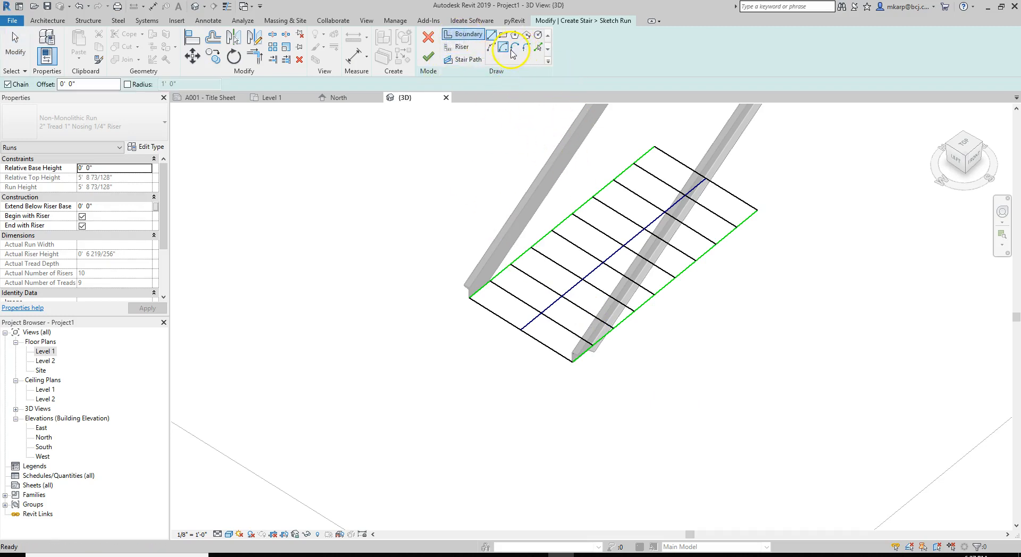
click(491, 48)
click(756, 210)
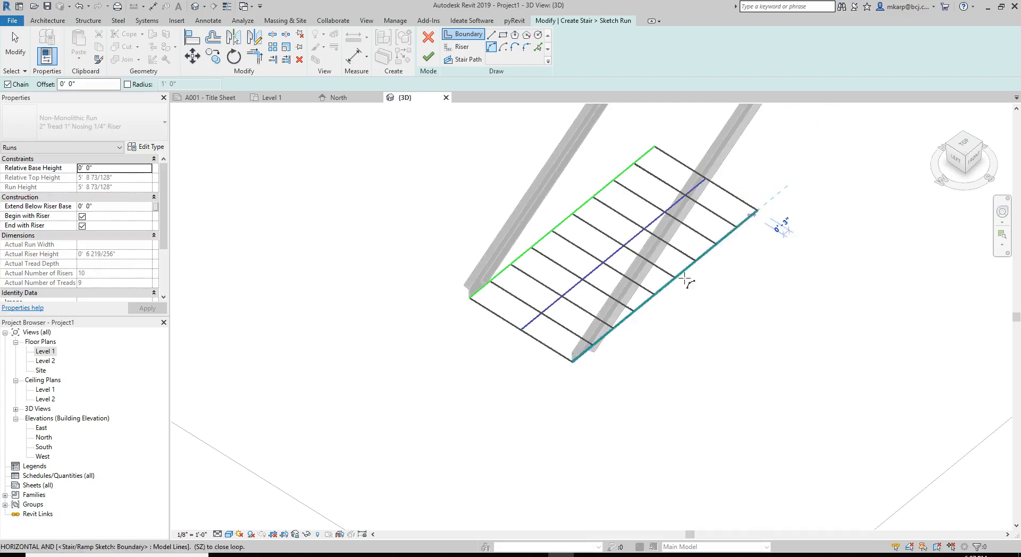
click(573, 365)
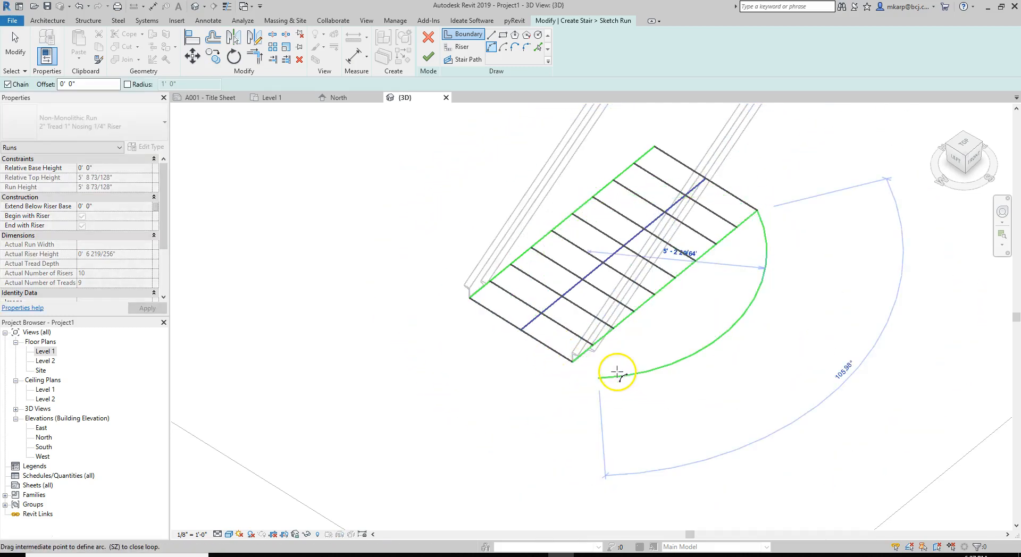
click(599, 380)
key(Escape)
key(Escape)
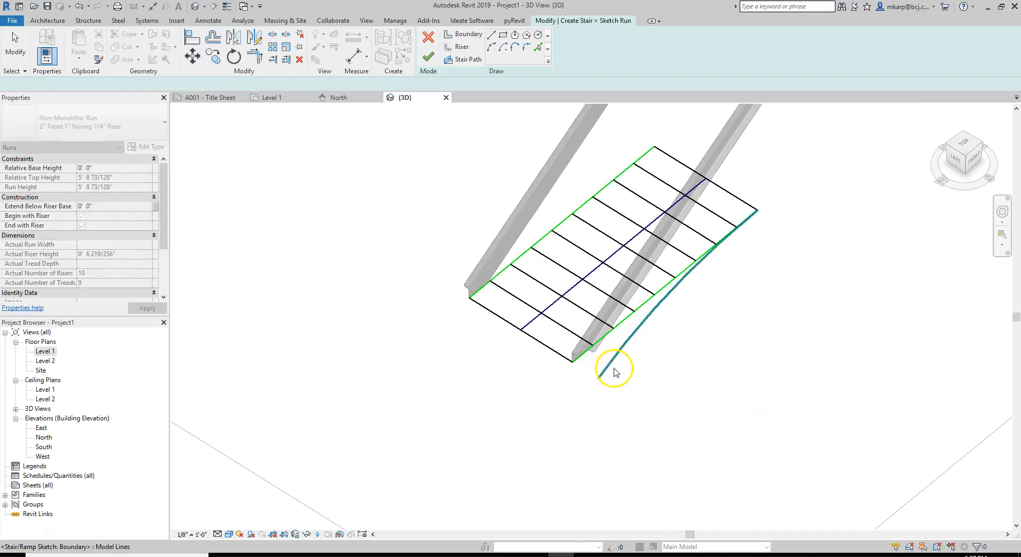
Look at the run's sketch from the Top and delete the shallow arc boundary of about 34'-1" radius
click(598, 379)
click(599, 379)
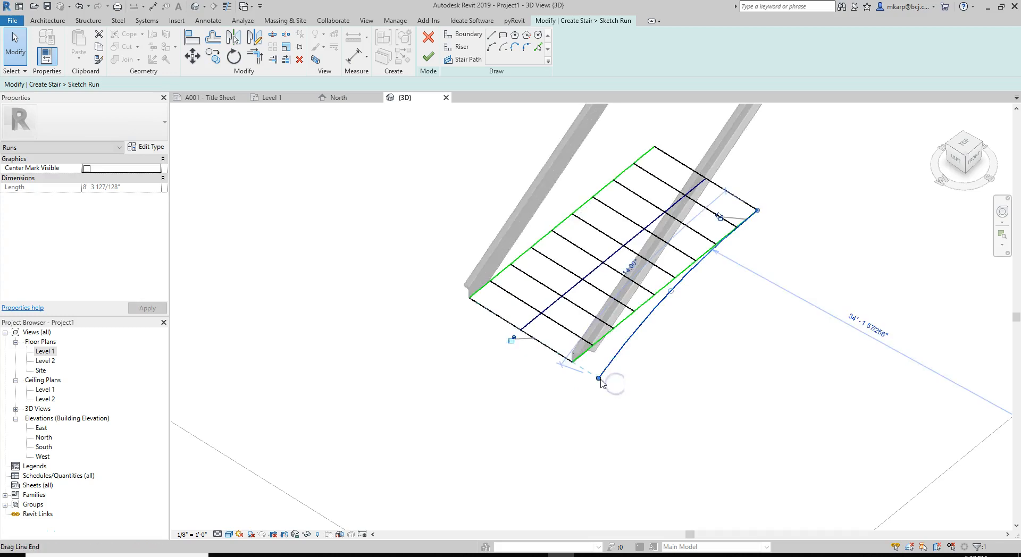
click(957, 143)
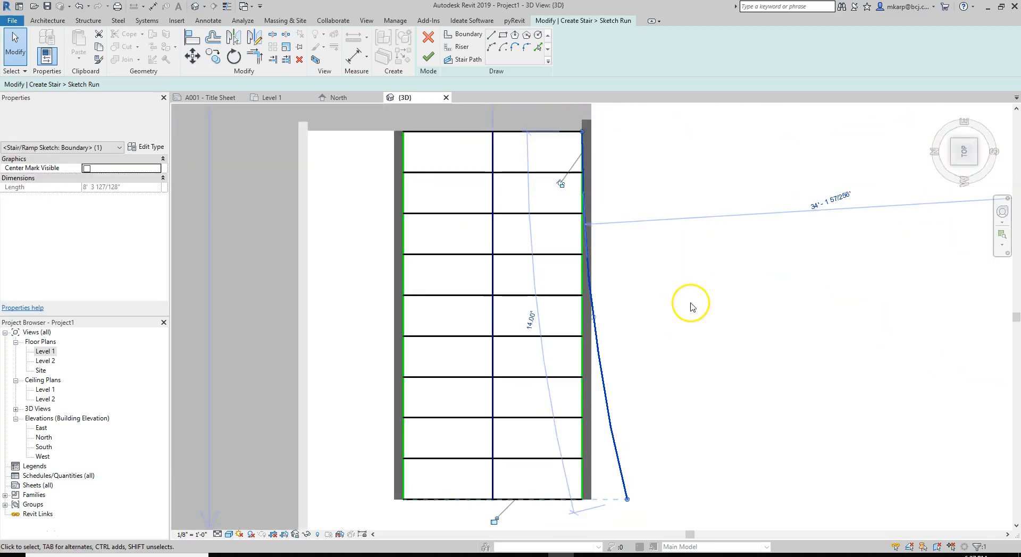
scroll(691, 306, down, 1)
click(663, 451)
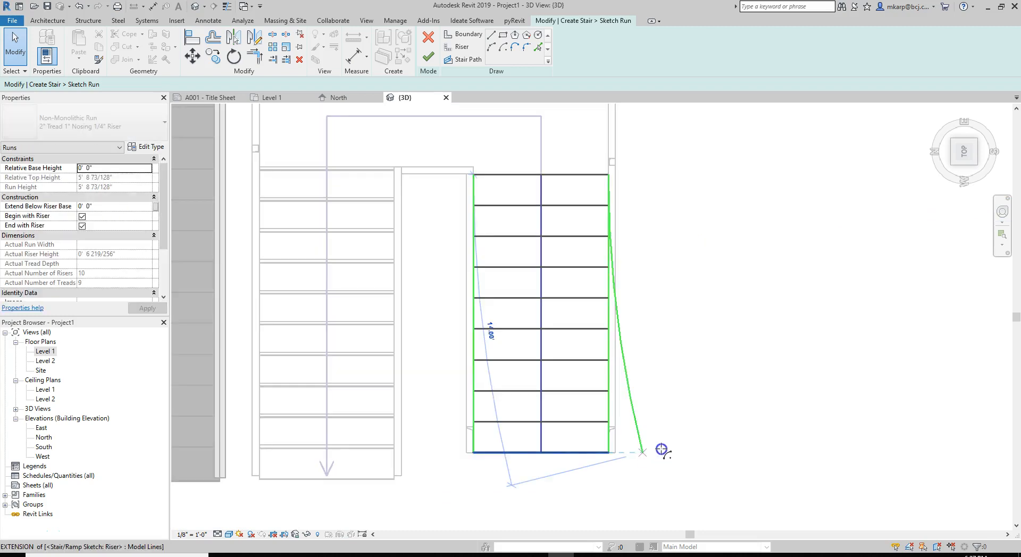
click(624, 357)
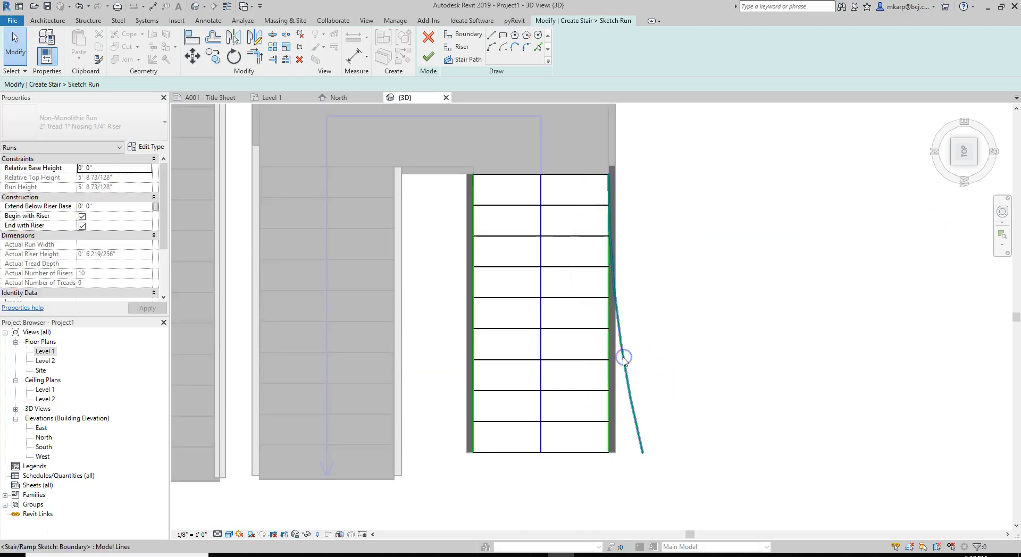
key(d)
key(e)
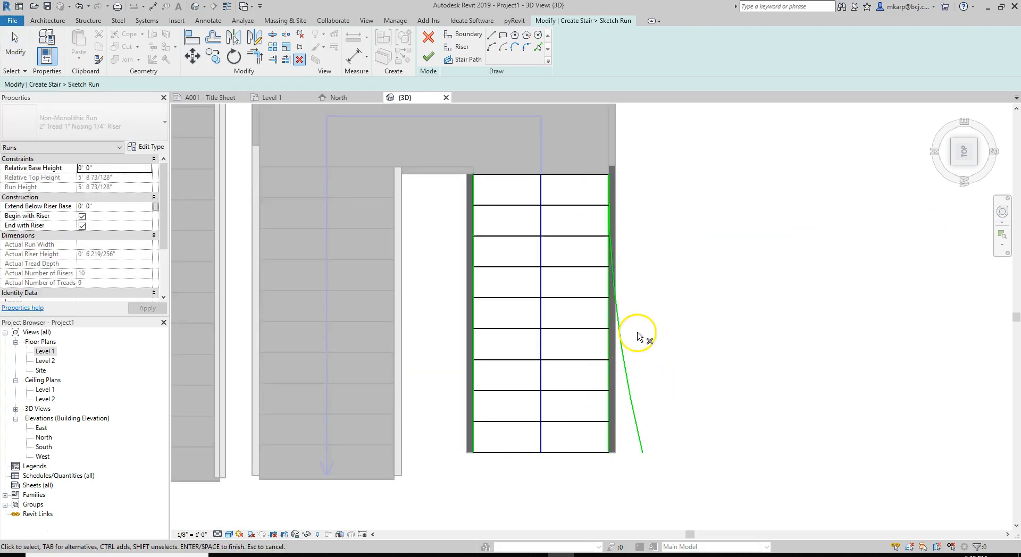
click(623, 377)
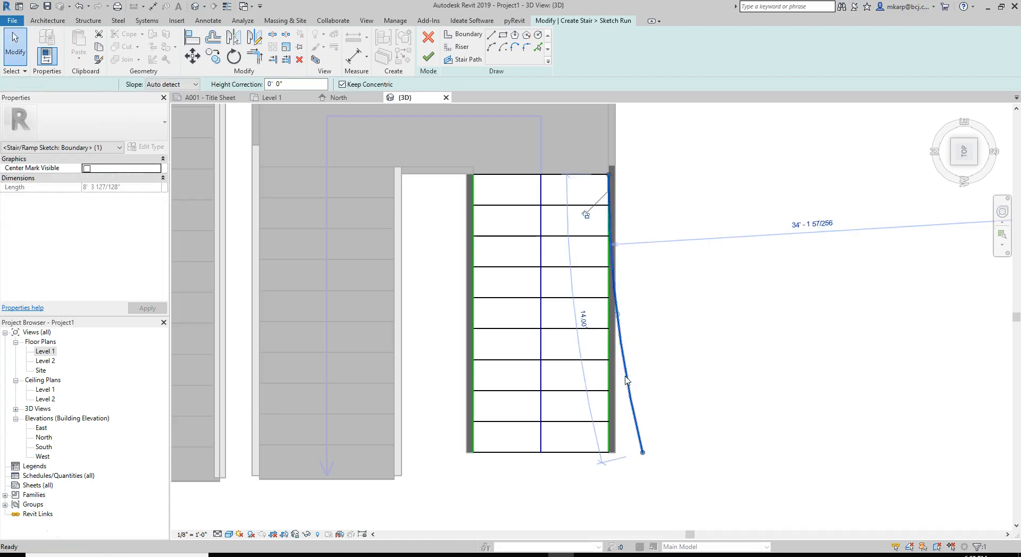
key(Return)
Replace the run's straight outer boundary with a tangent arc of about 12'-4" radius, flaring outward to the first riser's extension line
click(496, 47)
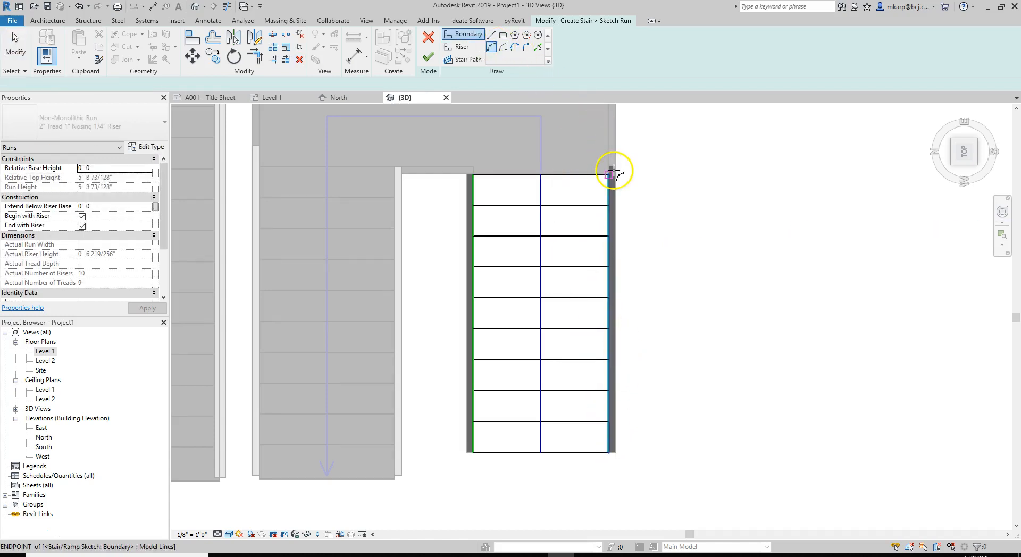
click(609, 175)
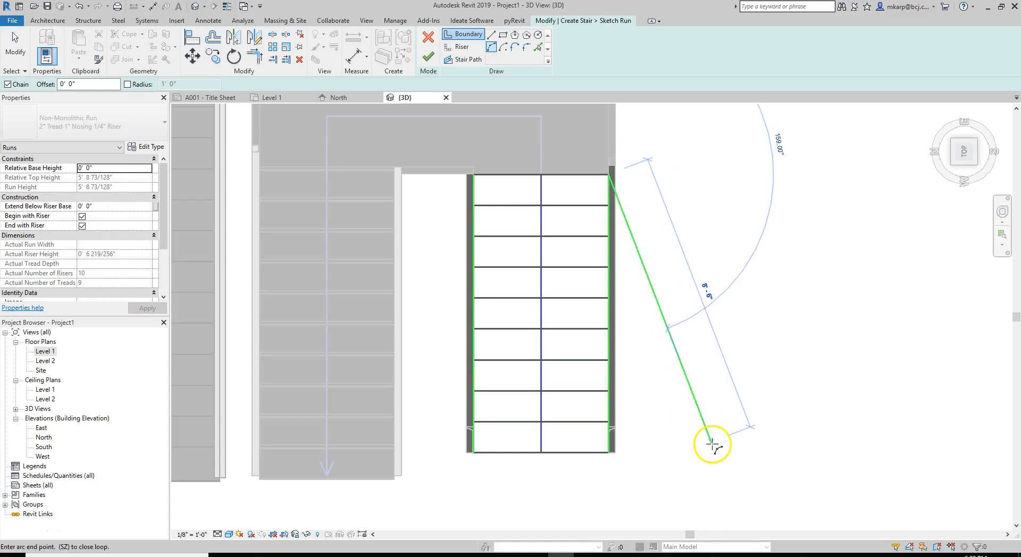
click(713, 447)
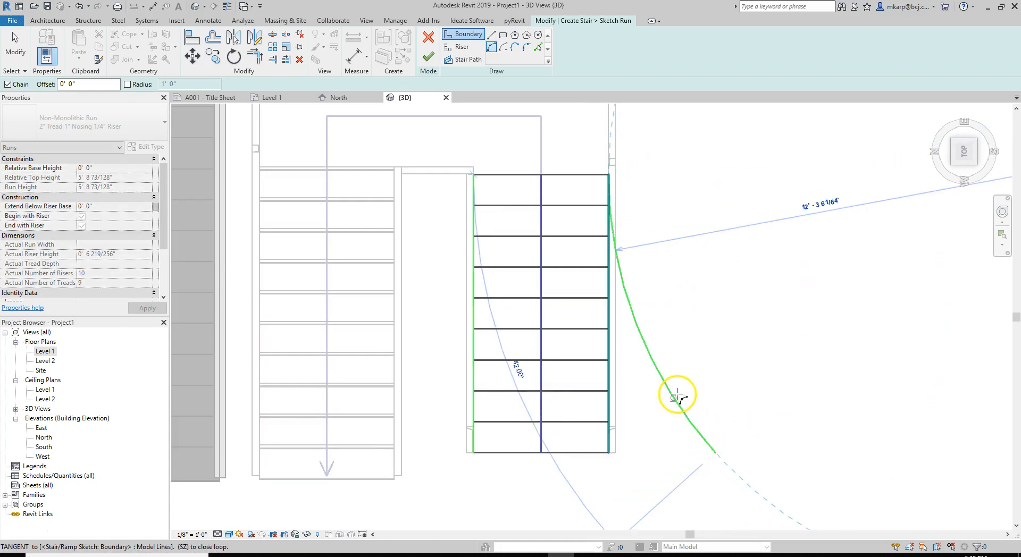
click(677, 395)
key(Escape)
key(Escape)
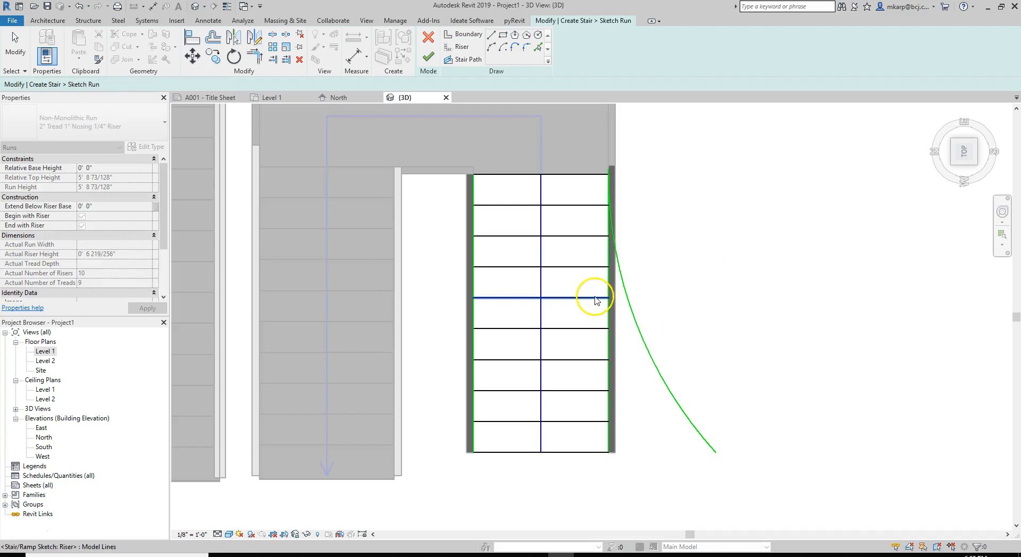
click(610, 309)
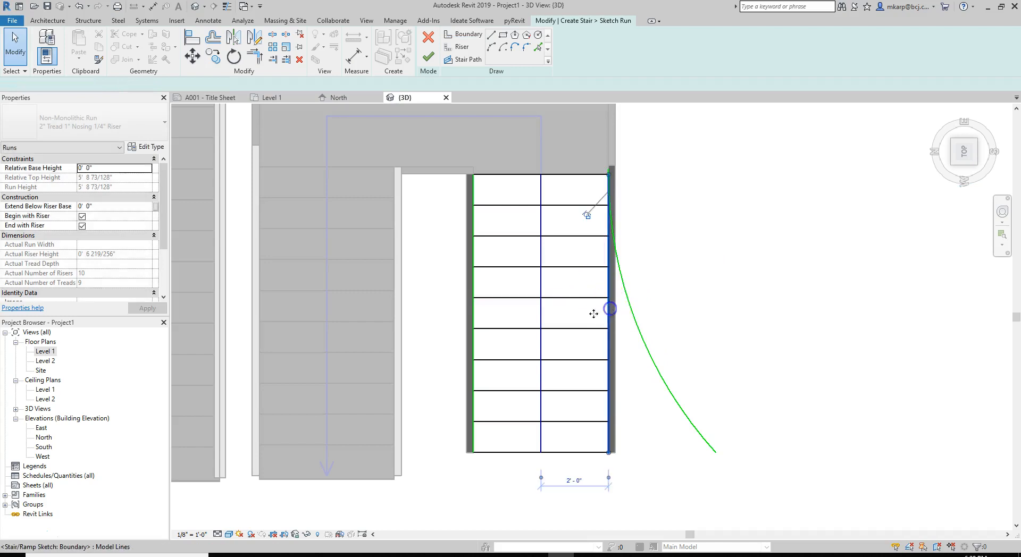
key(Delete)
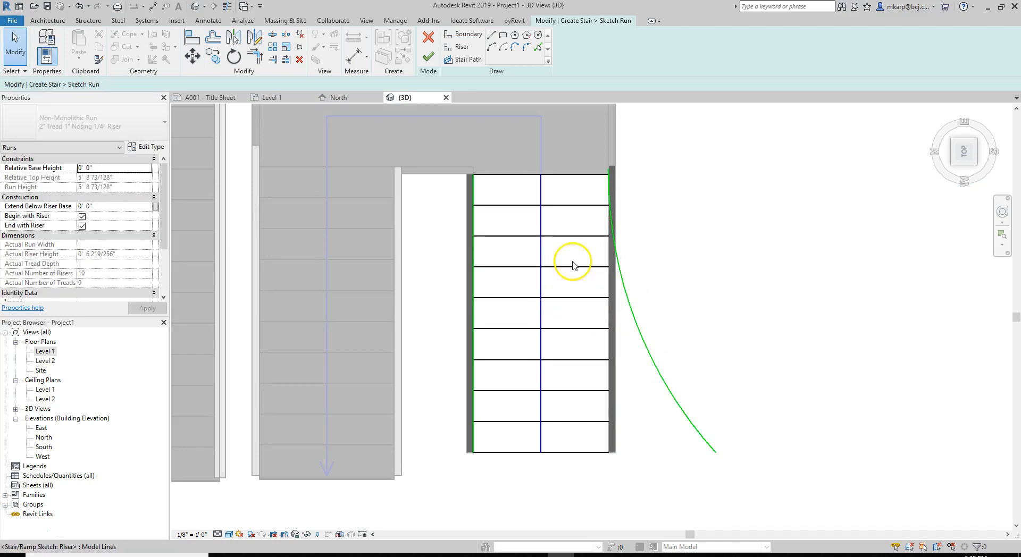
Extend the nine lower riser lines of the run sketch to meet the flared arc boundary
click(285, 61)
click(617, 238)
click(576, 238)
click(579, 208)
click(580, 267)
click(588, 297)
click(597, 329)
click(596, 363)
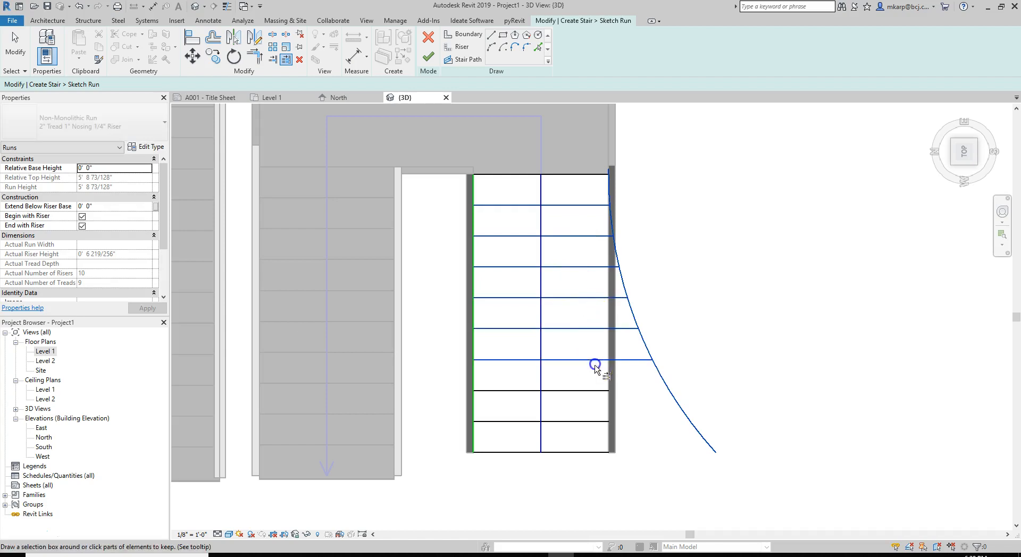
click(599, 392)
click(592, 420)
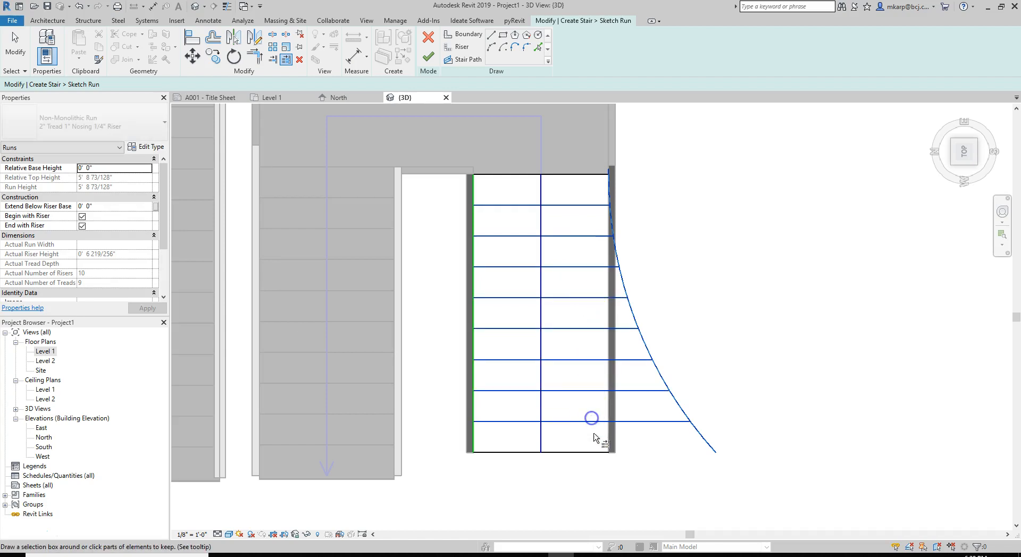
click(588, 452)
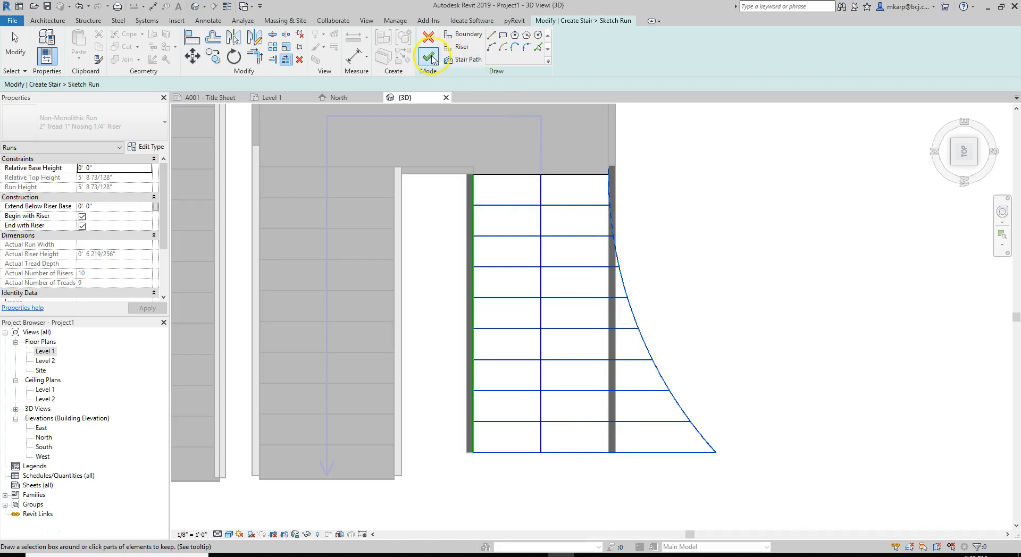
Finish the run sketch and the stair edit, and inspect the flared run's curved stringer and railing from several angles in 3D
scroll(683, 303, down, 3)
mouse_move(706, 352)
shift+middle_down()
mouse_move(701, 360)
mouse_move(638, 296)
mouse_move(600, 166)
mouse_move(668, 345)
mouse_move(695, 271)
shift+middle_up()
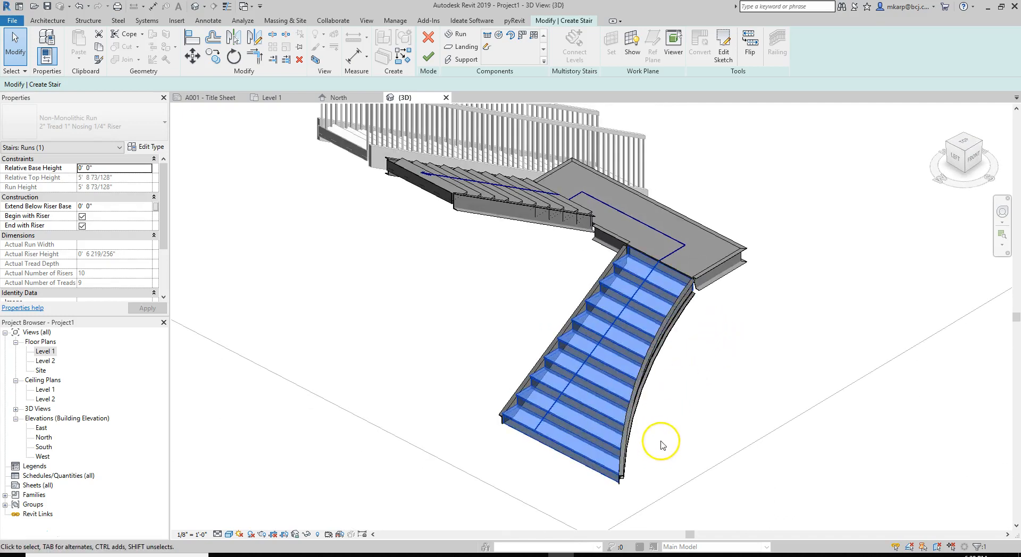
scroll(638, 410, up, 3)
shift+middle_drag(632, 405, 559, 361)
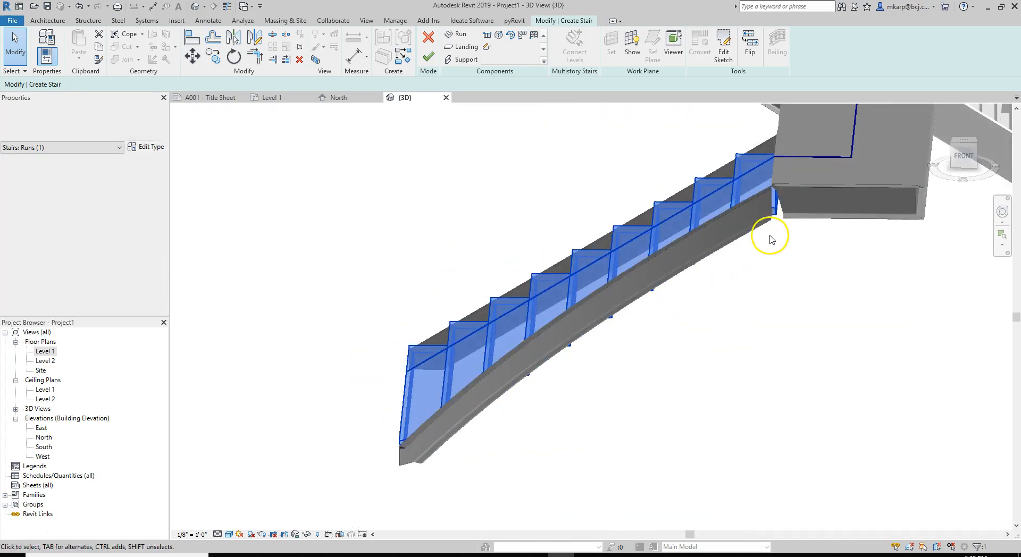
shift+middle_drag(776, 238, 720, 171)
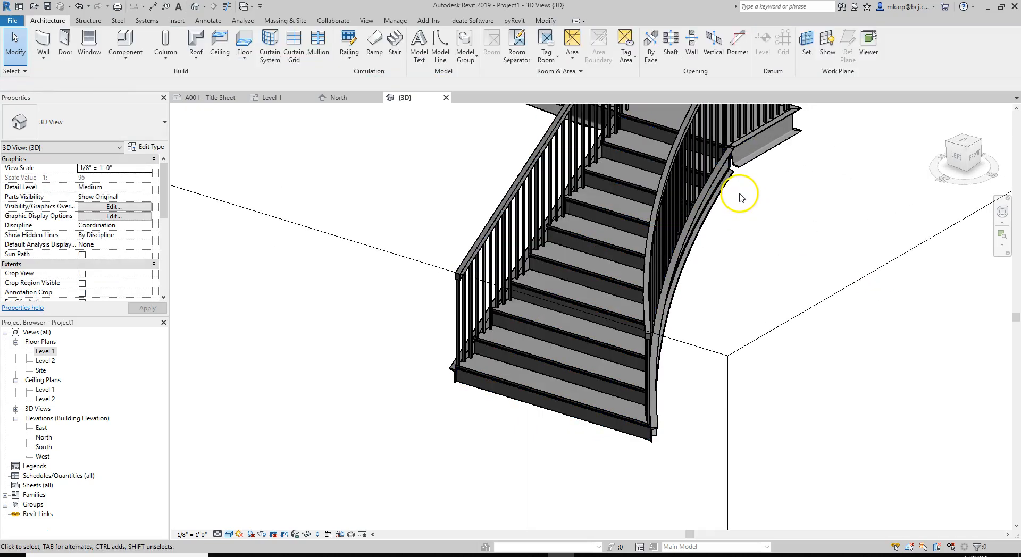
shift+middle_drag(759, 203, 599, 262)
scroll(504, 288, up, 4)
scroll(622, 301, down, 2)
scroll(638, 298, down, 3)
shift+middle_drag(659, 327, 697, 303)
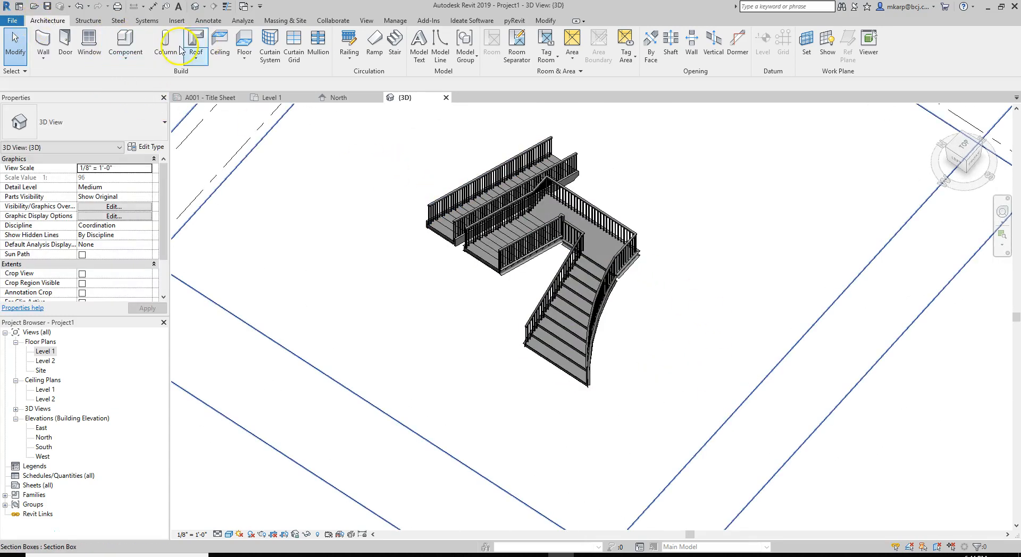
Start a new assembled stair from Level 1 to Level 2 as a sketched run, with the model seen from the Top
click(393, 43)
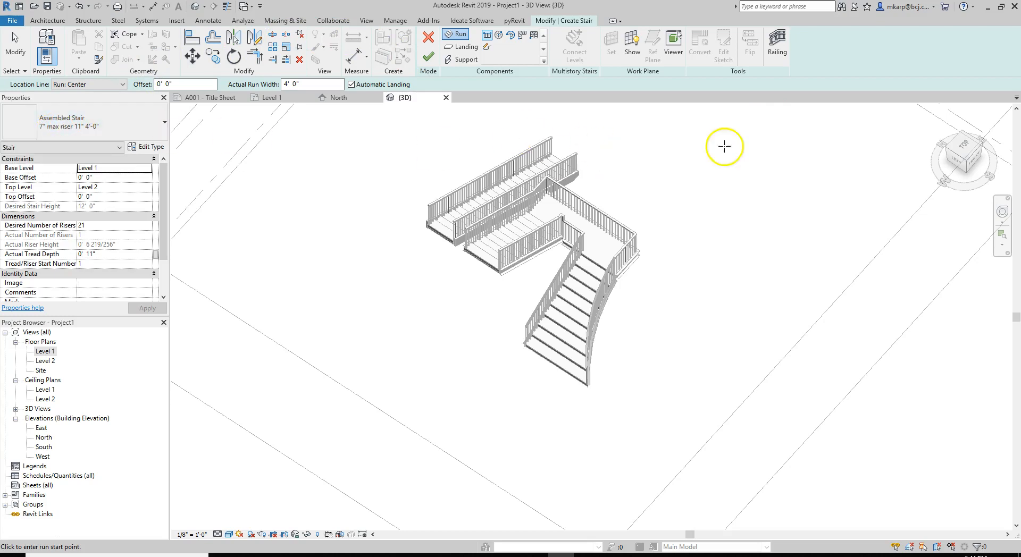
click(965, 147)
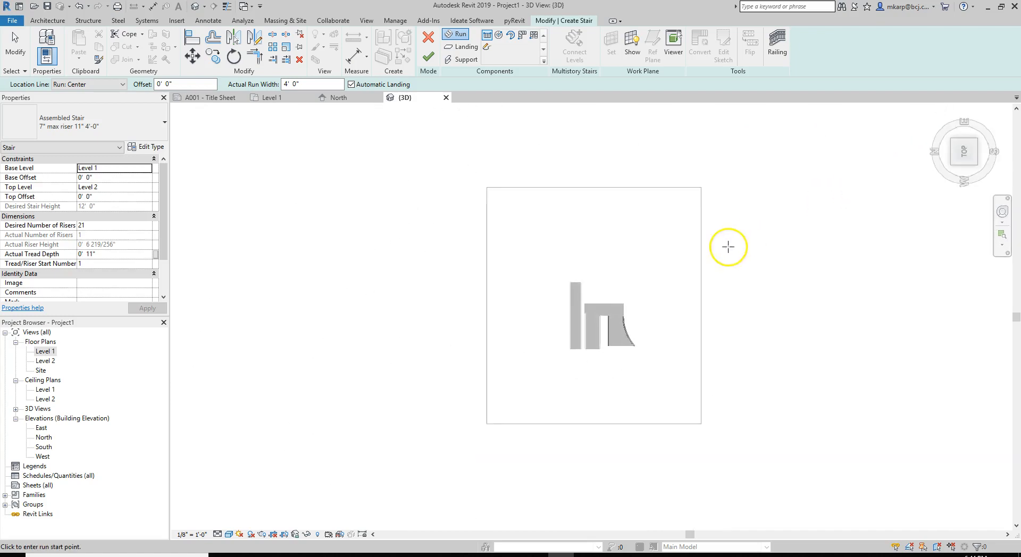
scroll(660, 320, up, 4)
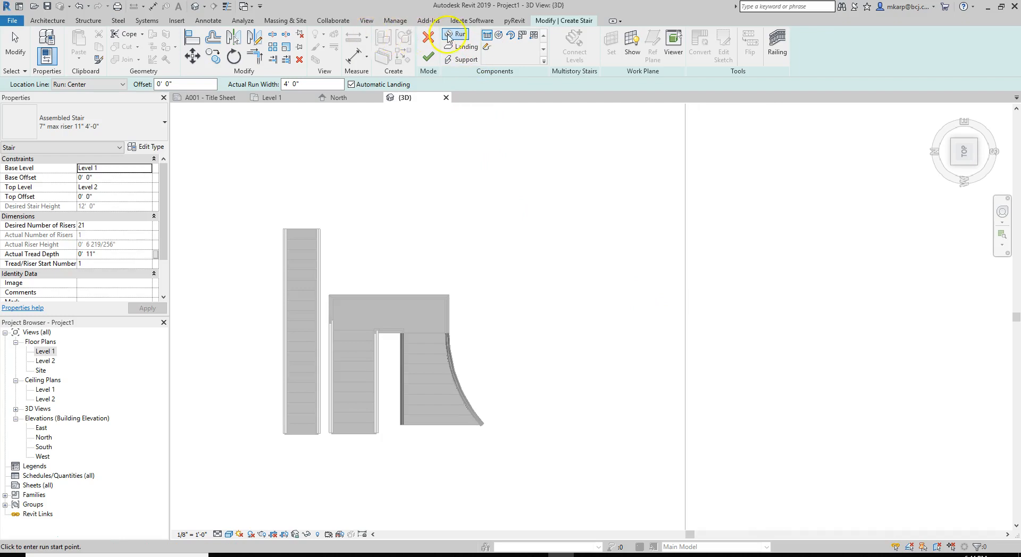
click(487, 47)
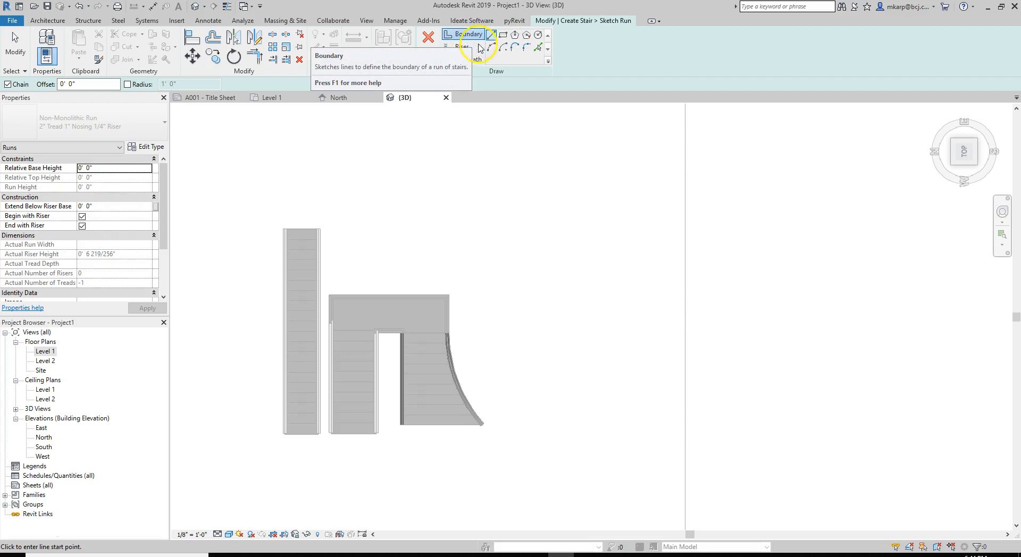
scroll(530, 136, up, 1)
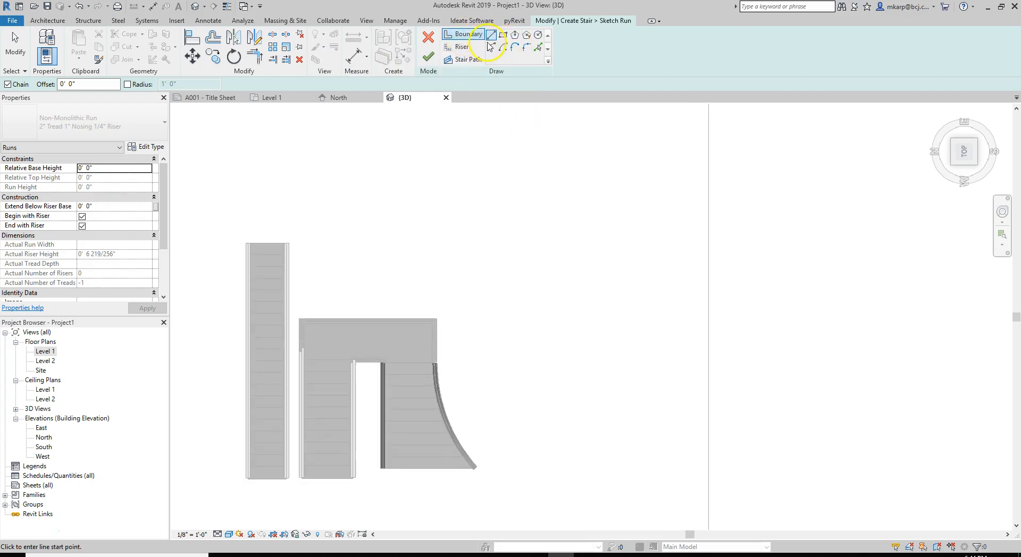
Draw a boundary arc of about 14'-5" radius east of the existing stairs, with its ends 14'-0" apart and bulging away from them
click(492, 48)
click(533, 186)
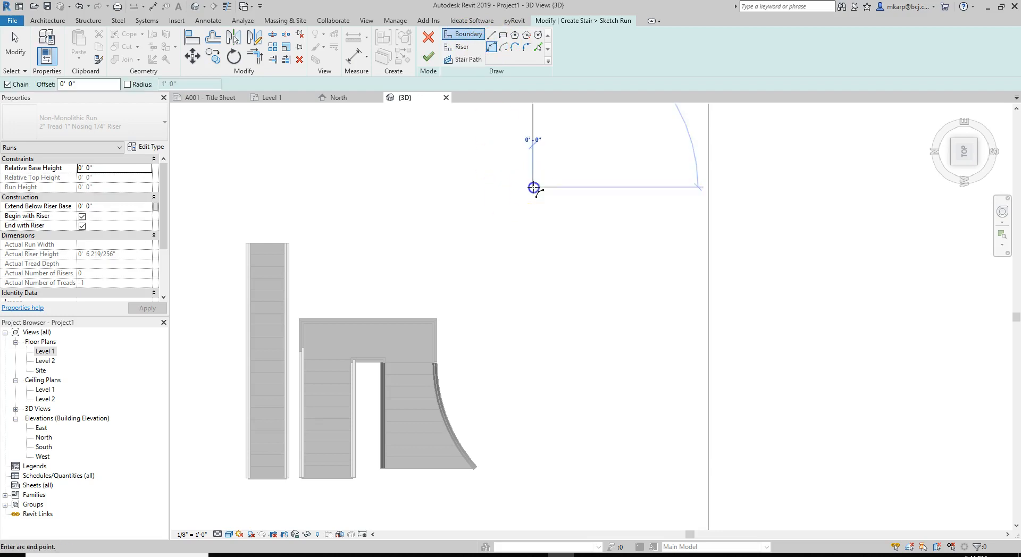
click(533, 366)
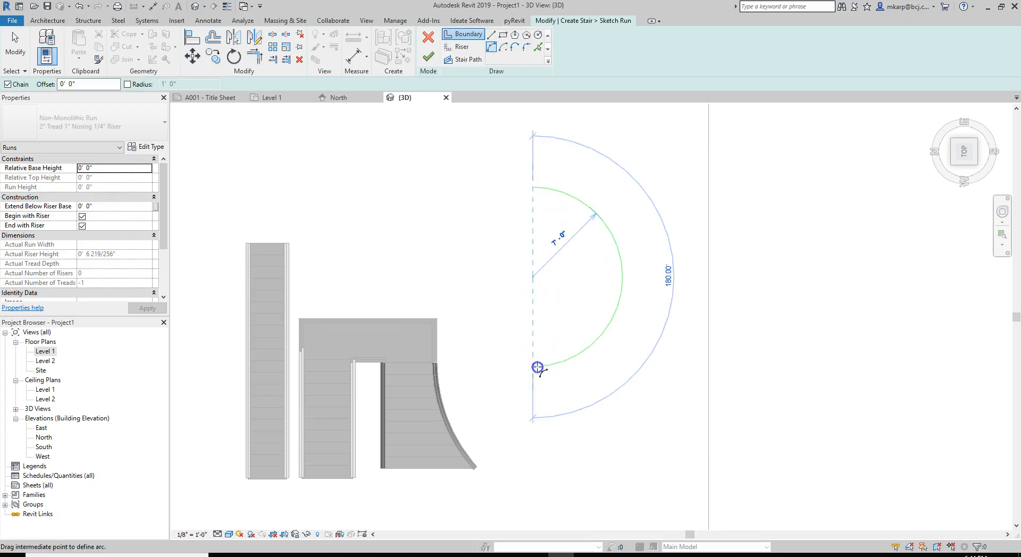
click(555, 314)
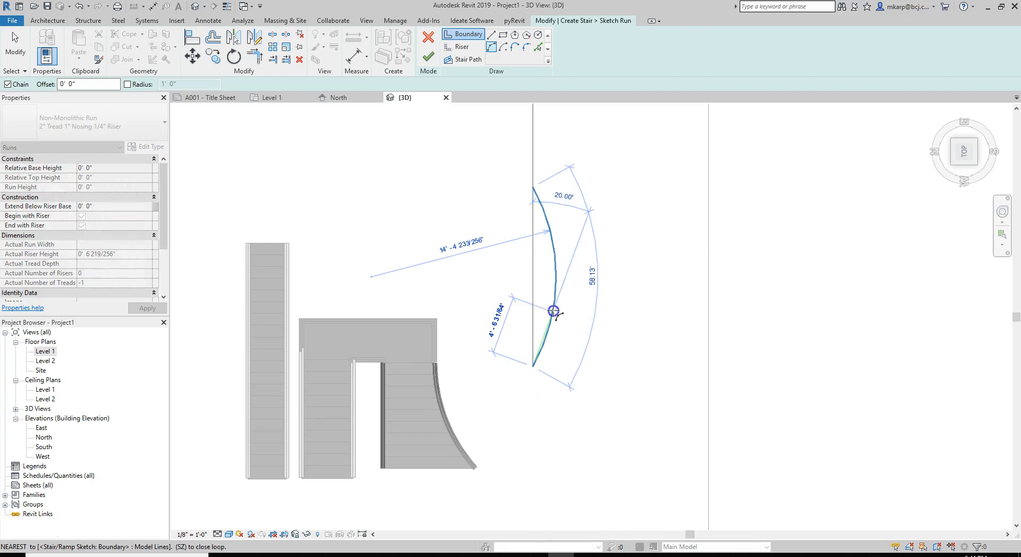
key(Escape)
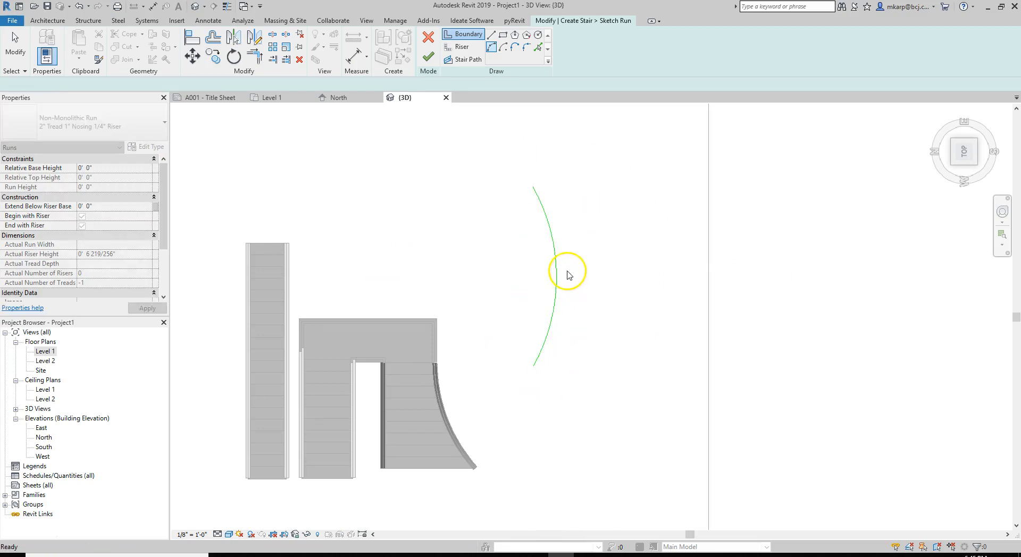
key(Escape)
Mirror the boundary arc about a drawn vertical axis on its bulging side to form the run's opposite boundary
click(555, 275)
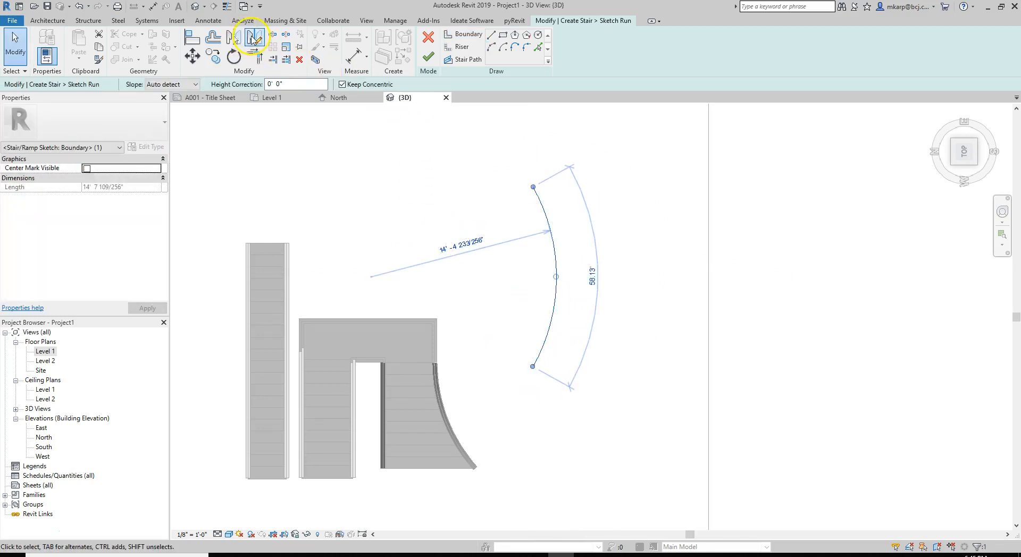
click(253, 39)
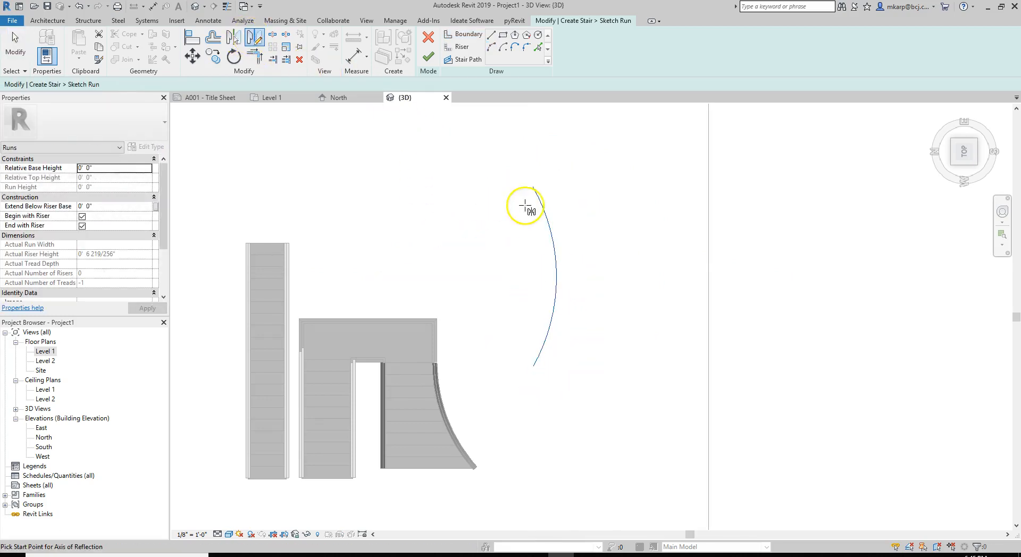
click(577, 314)
click(587, 293)
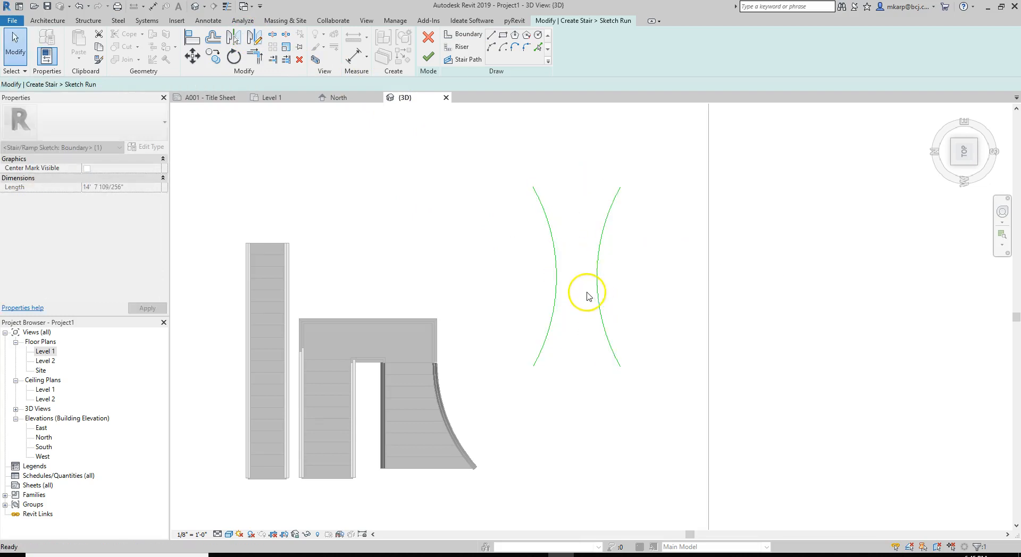
scroll(611, 266, up, 3)
click(588, 259)
Draw a straight riser line joining the upper ends of the two boundary arcs
click(458, 47)
click(467, 183)
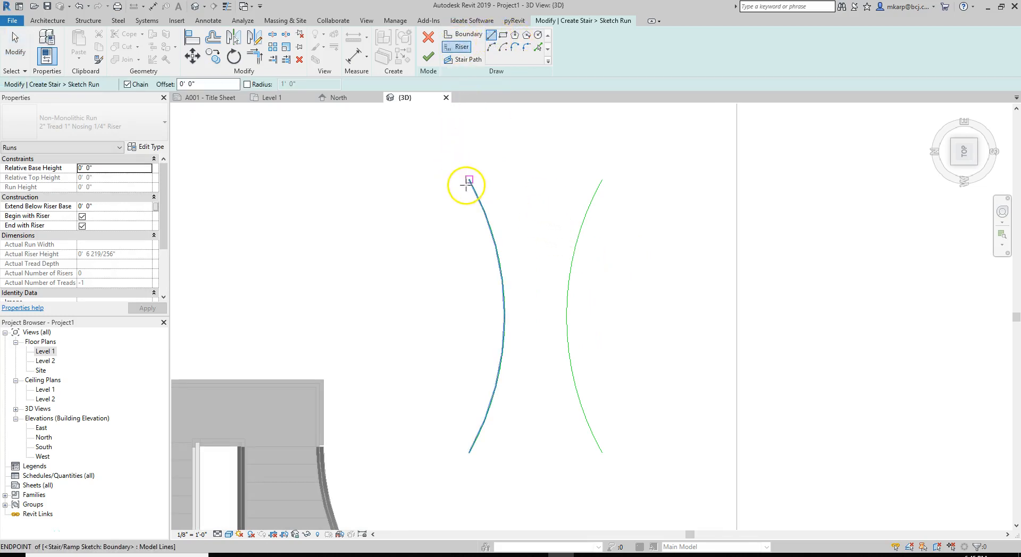
click(601, 180)
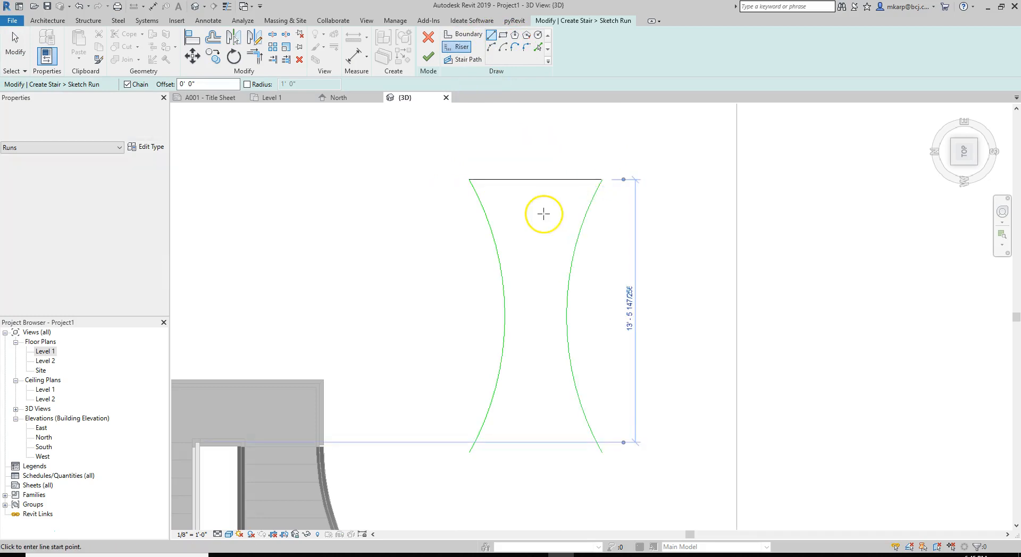
key(Escape)
key(Escape)
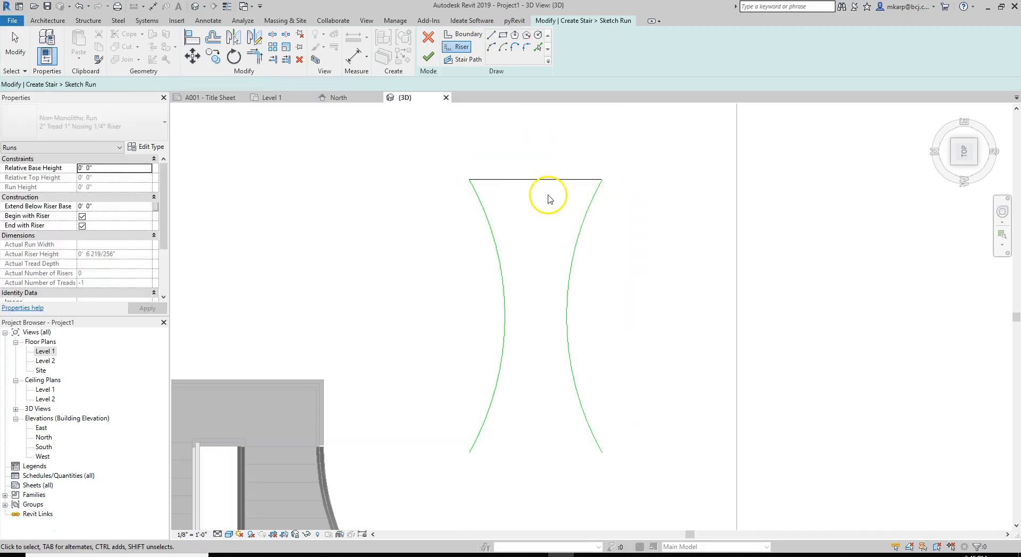
click(524, 179)
click(549, 226)
Open the Level 1 floor plan and copy the end riser inward twice at 1'-0" spacing
scroll(549, 226, down, 2)
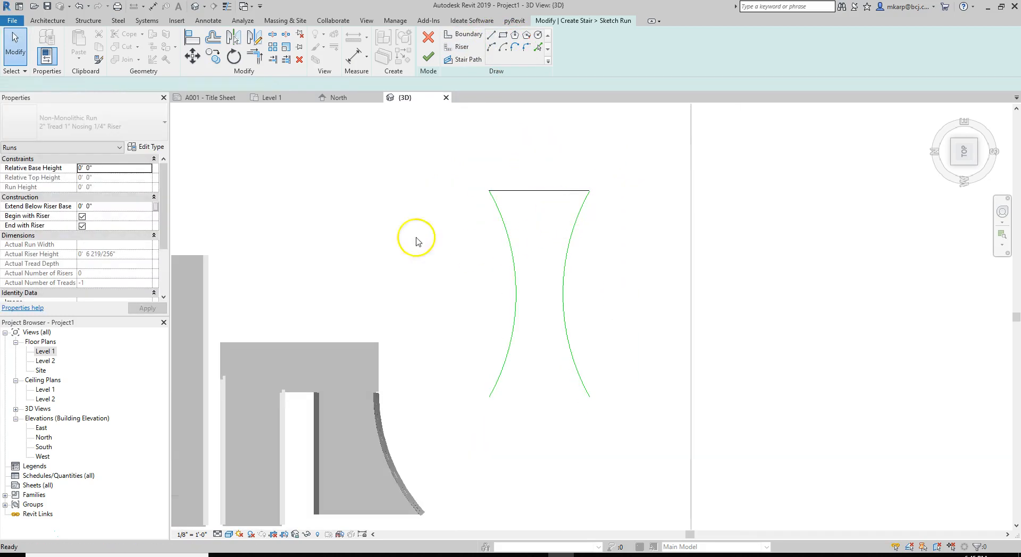
double_click(48, 352)
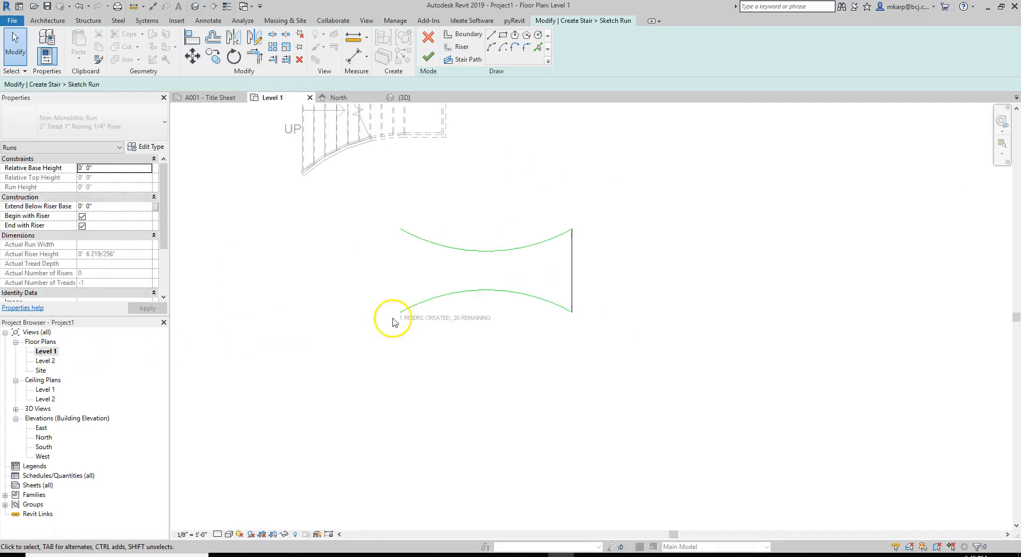
scroll(458, 277, up, 2)
scroll(458, 280, up, 1)
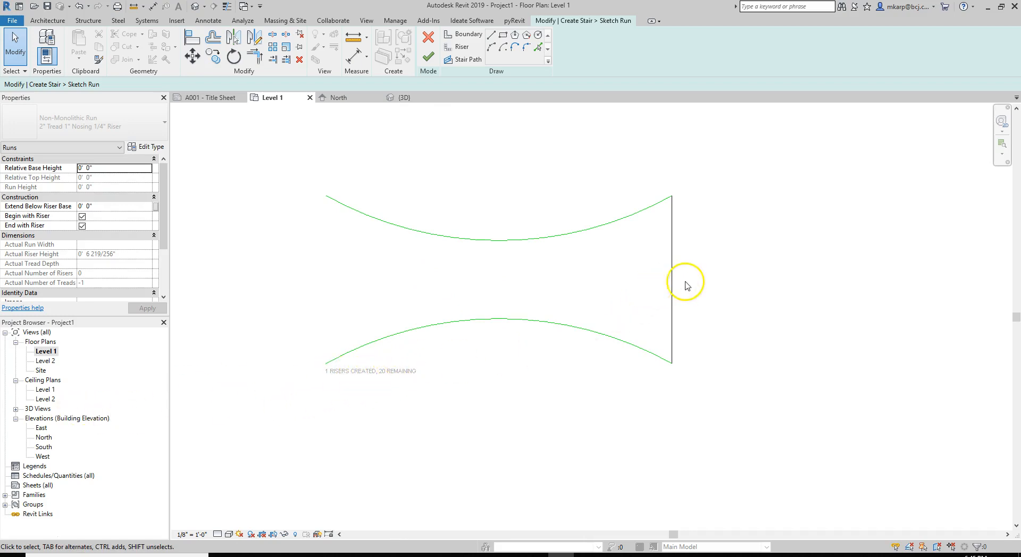
drag(630, 267, 628, 266)
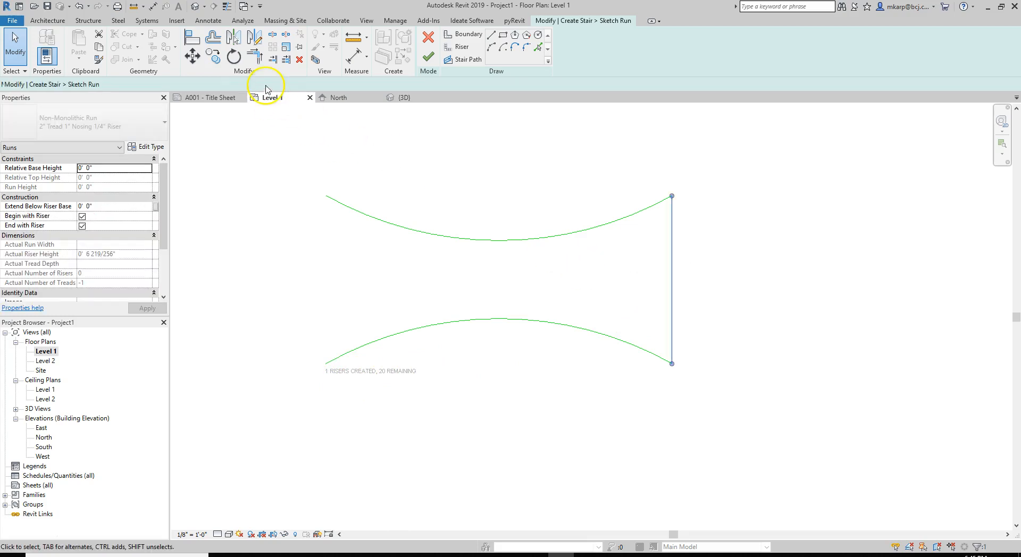
click(213, 56)
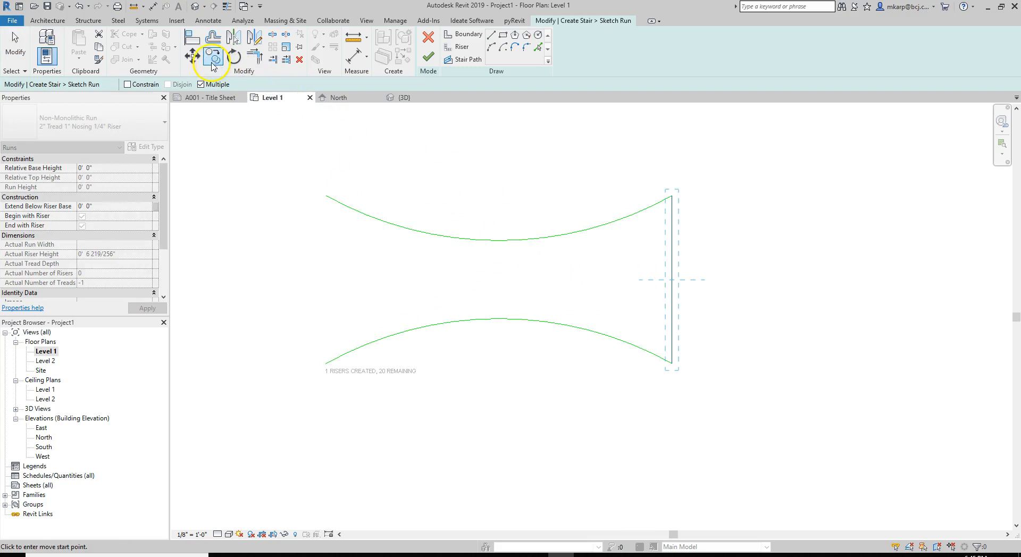
click(625, 291)
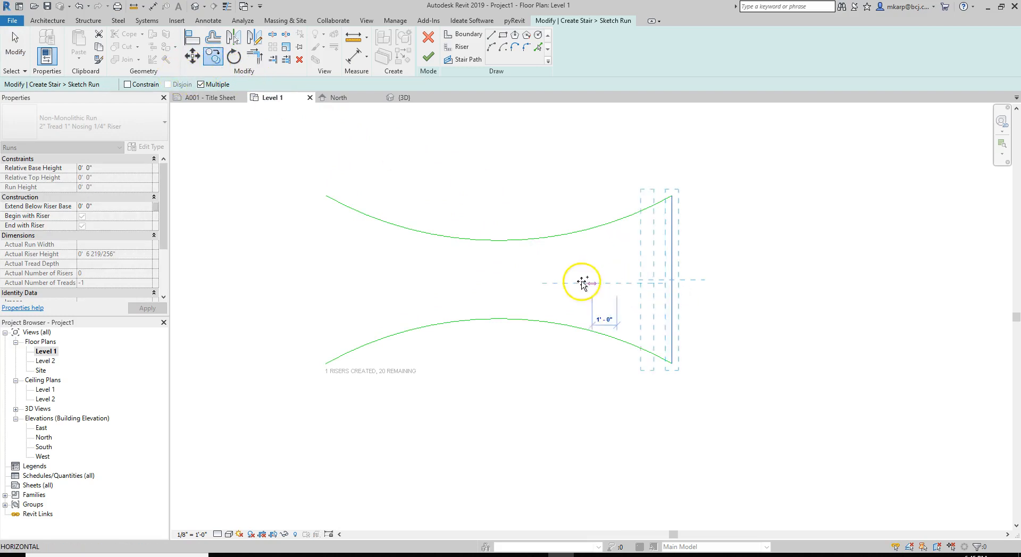
key(Return)
text(1)
key(Return)
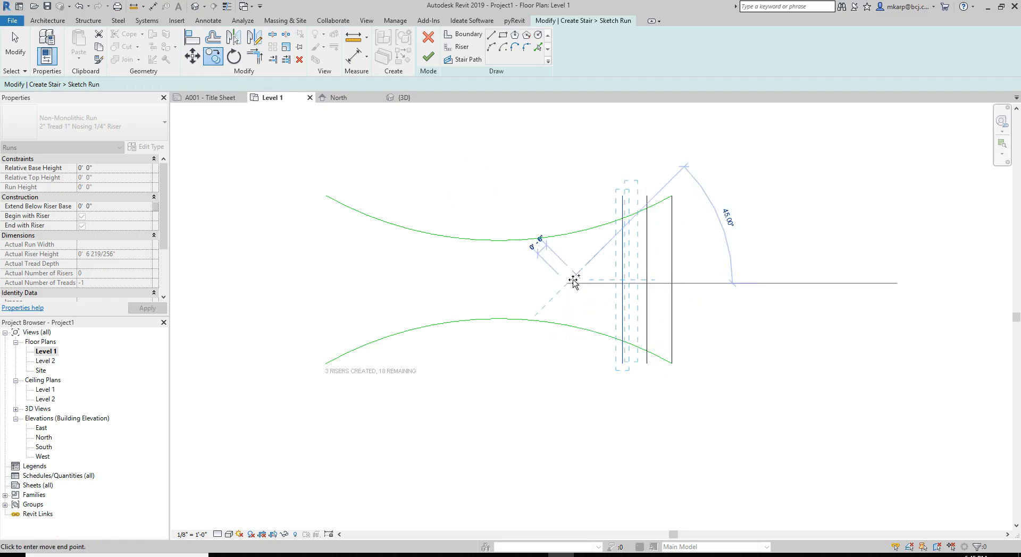
Try to add two more riser copies, each offset 1'-0"
text(1)
key(Return)
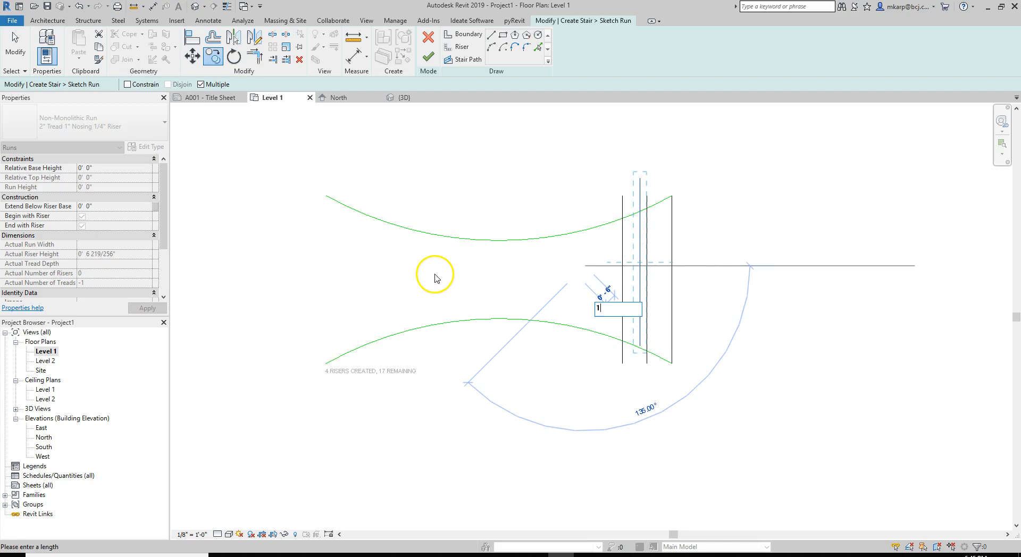
text(1)
key(Return)
key(Escape)
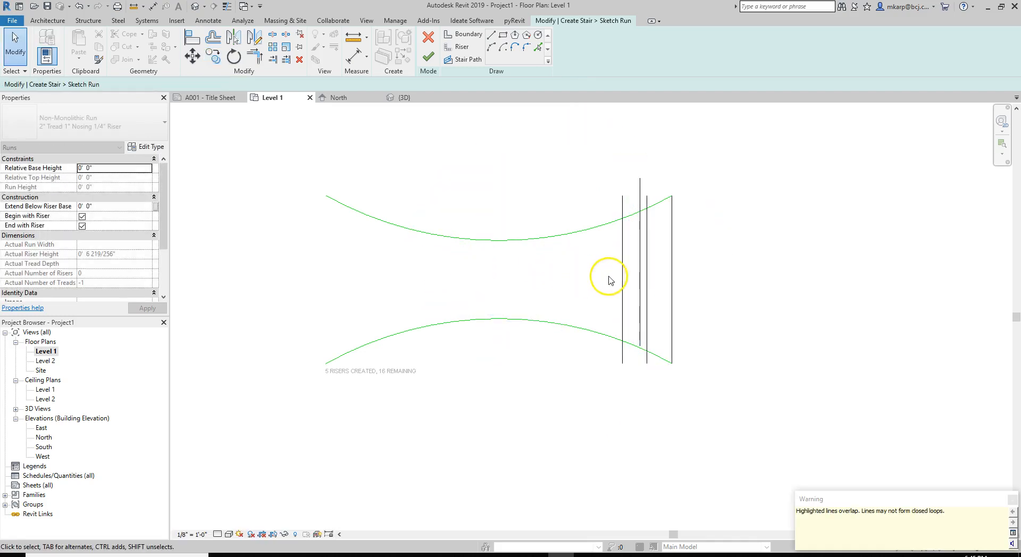
Delete the misplaced riser copies, including the diagonally offset one, keeping three evenly spaced risers
click(640, 278)
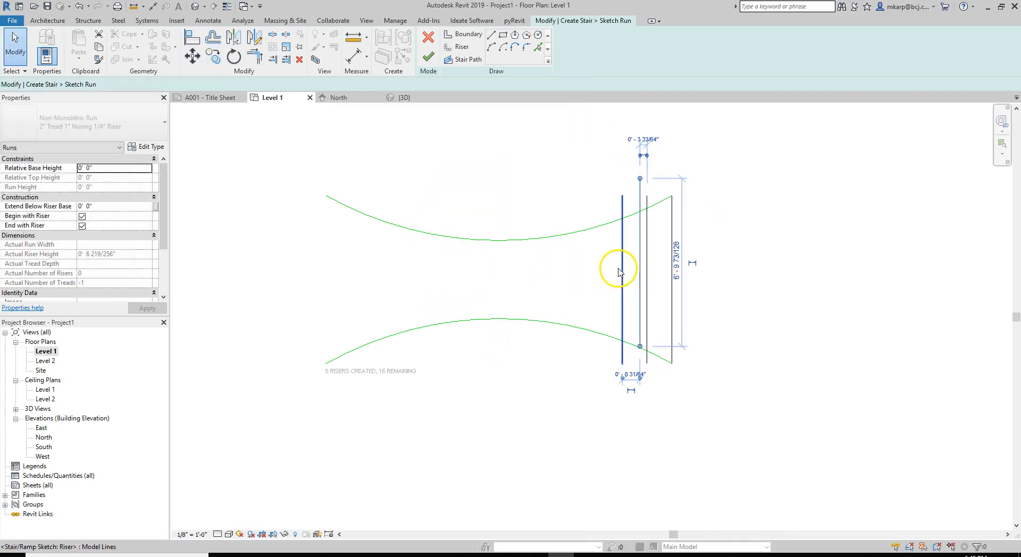
key(Delete)
click(622, 276)
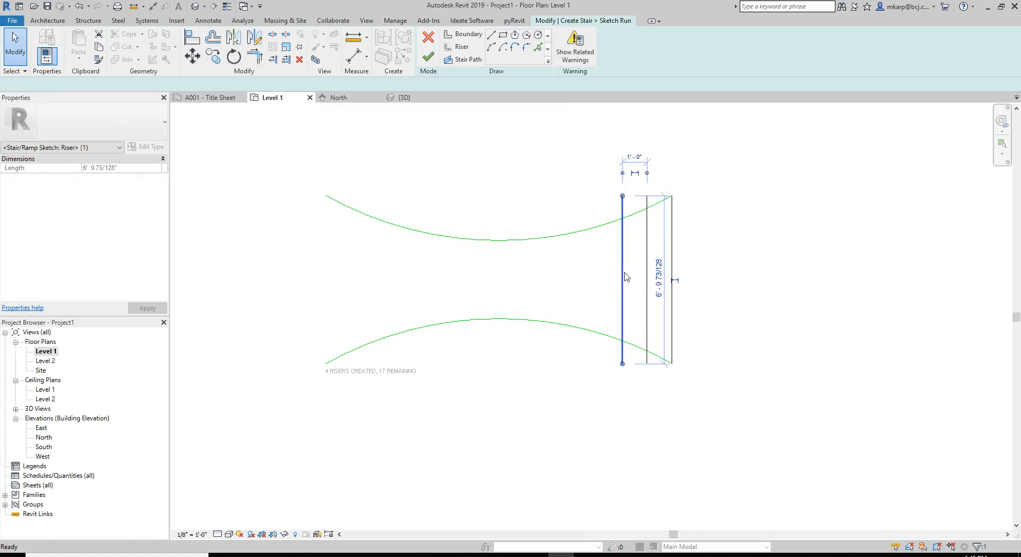
key(Delete)
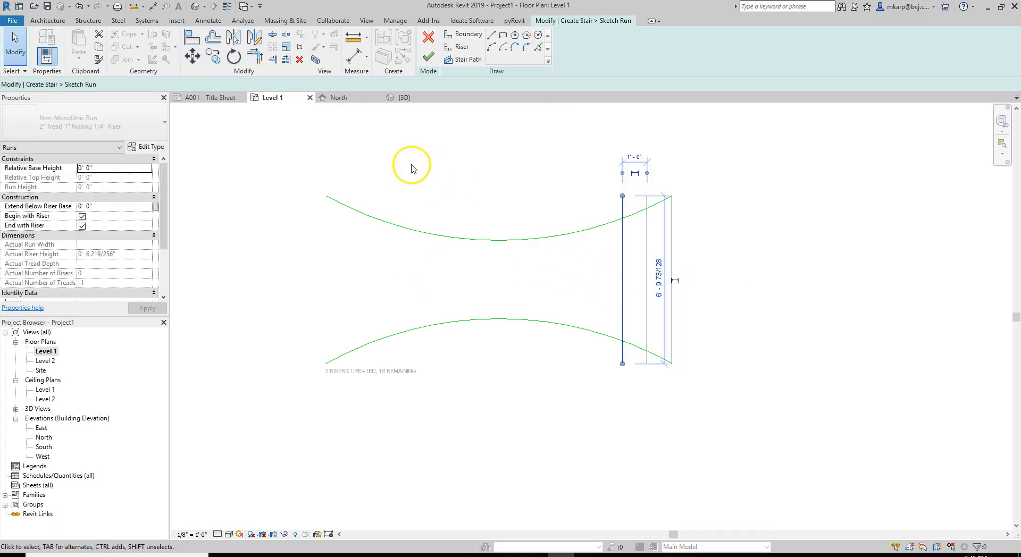
Copy the innermost riser inward four times at 1'-0" spacing to make seven evenly spaced risers
click(213, 56)
click(554, 170)
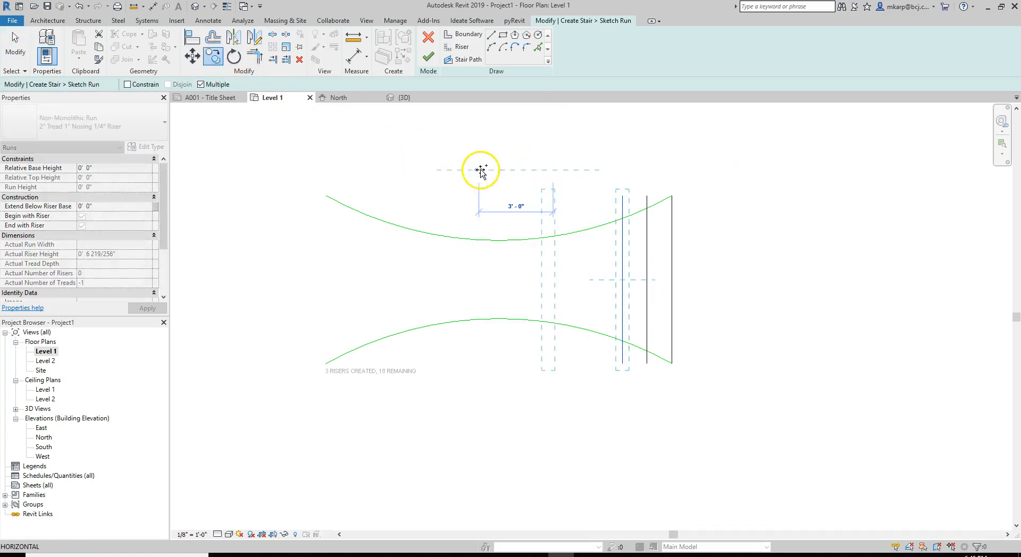
text(1')
key(Return)
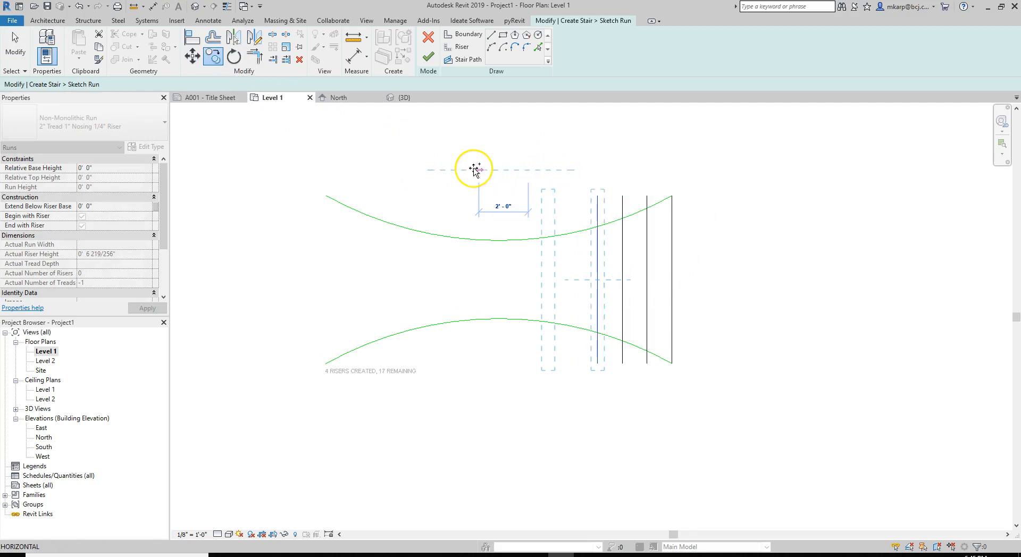
click(427, 166)
text(1)
key(Return)
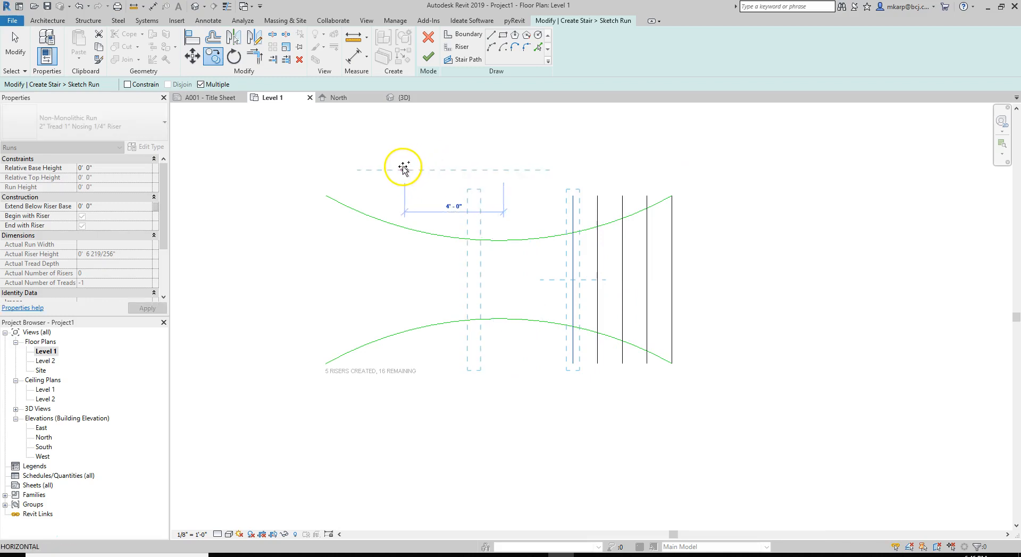
key(Return)
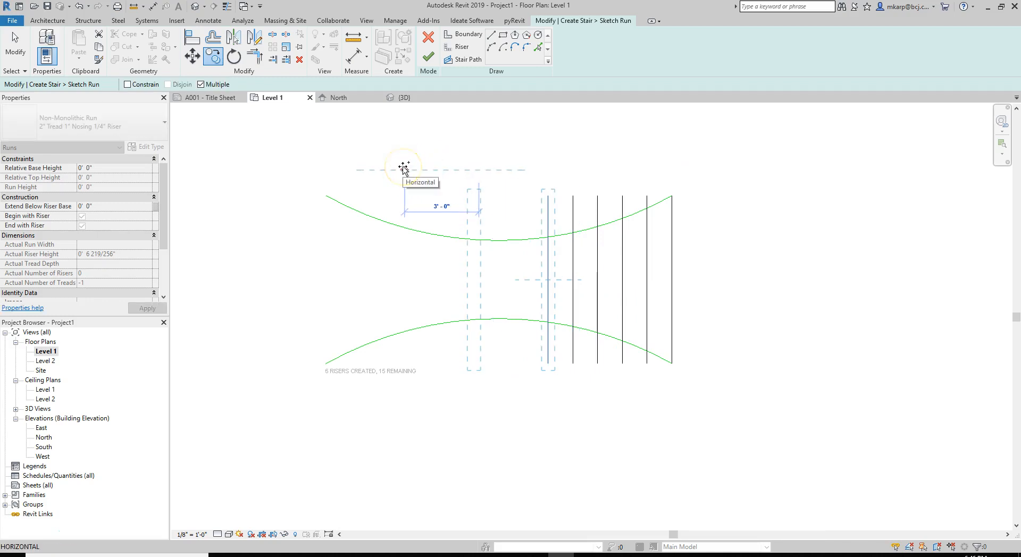
key(Return)
key(Escape)
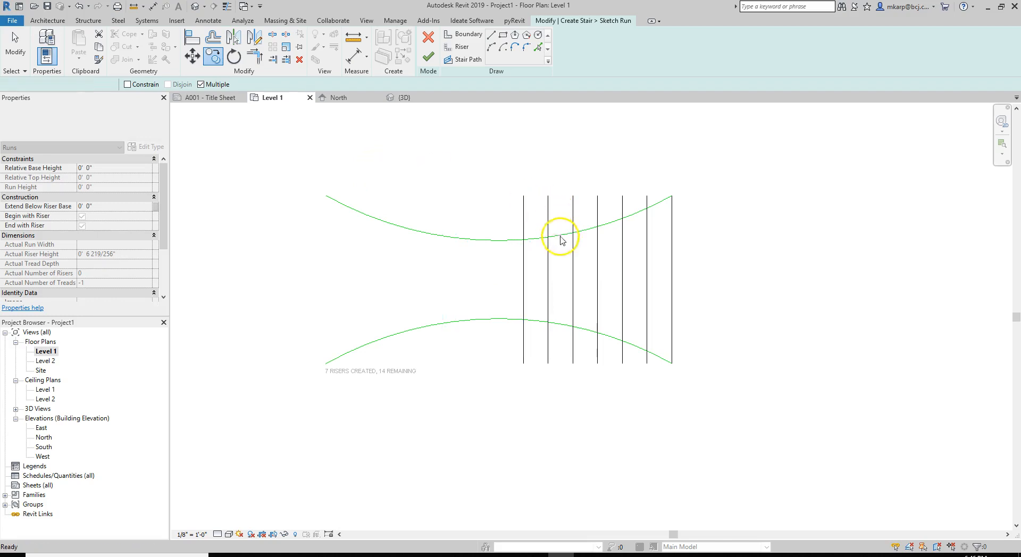
Copy the six inner risers as a group toward the open end, continuing the 1'-0" spacing to thirteen risers
drag(657, 297, 508, 274)
drag(663, 198, 529, 196)
click(524, 201)
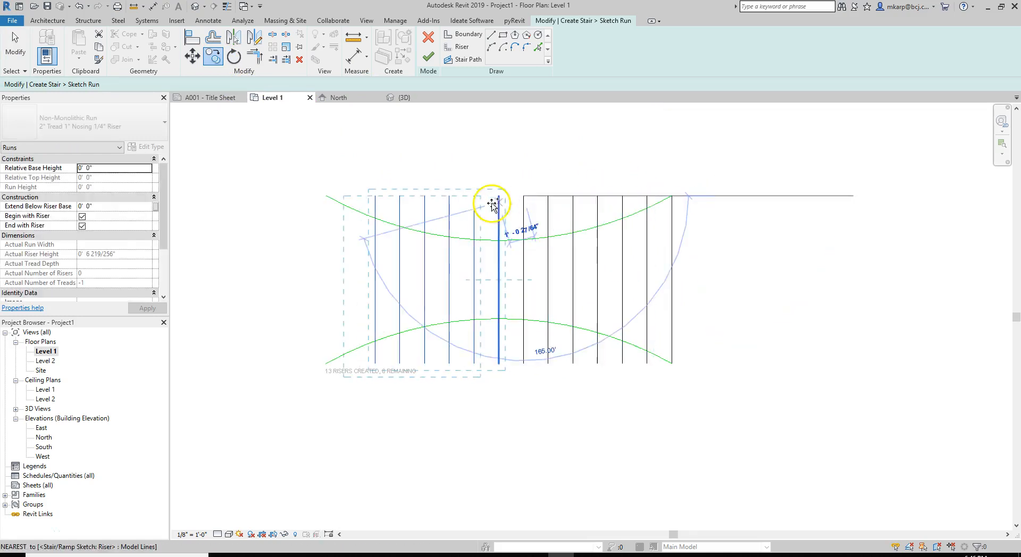
key(Escape)
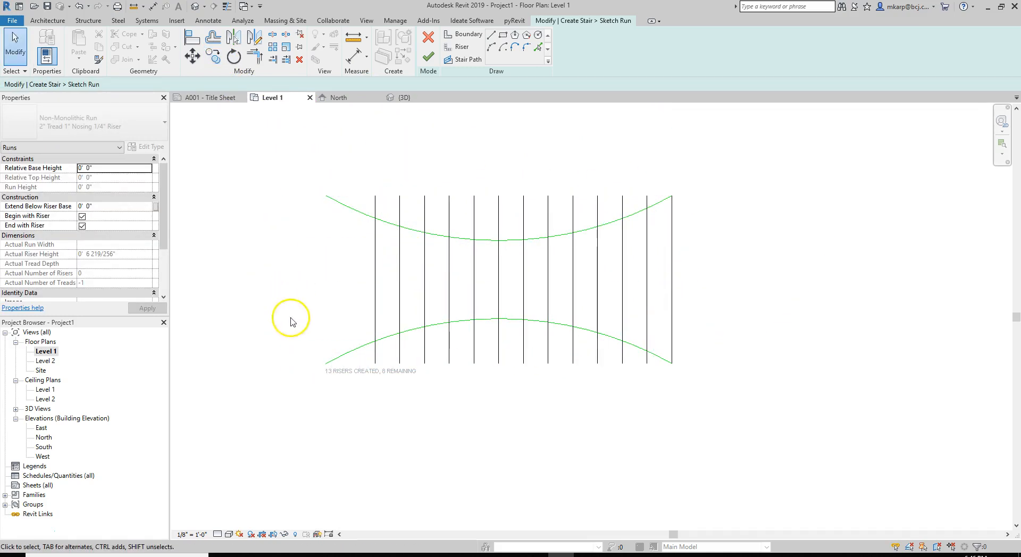
scroll(324, 365, up, 2)
scroll(346, 317, down, 3)
middle_drag(353, 319, 407, 322)
click(445, 328)
scroll(430, 356, down, 1)
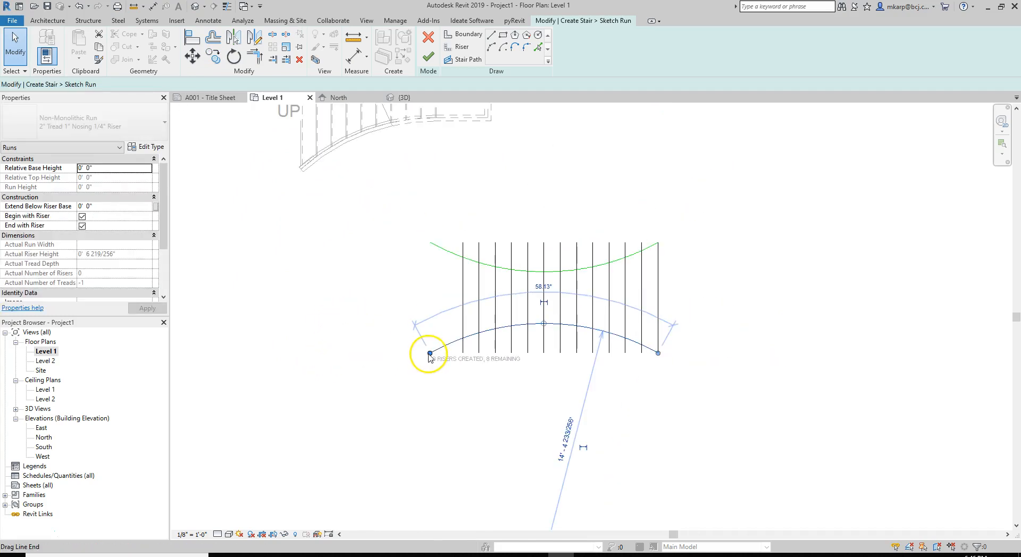
click(431, 331)
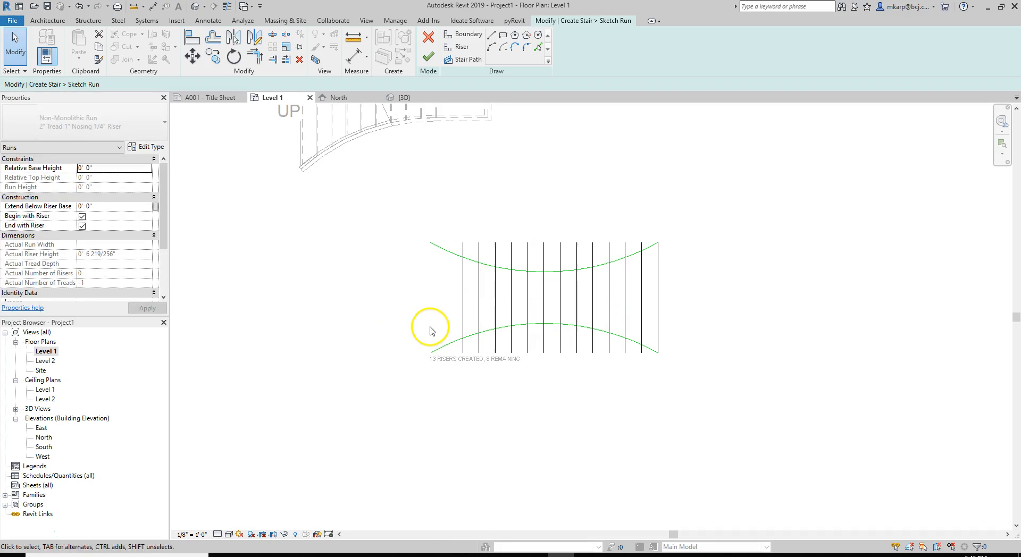
scroll(529, 252, up, 2)
mouse_move(552, 246)
mouse_down()
mouse_move(538, 234)
mouse_move(426, 223)
mouse_up()
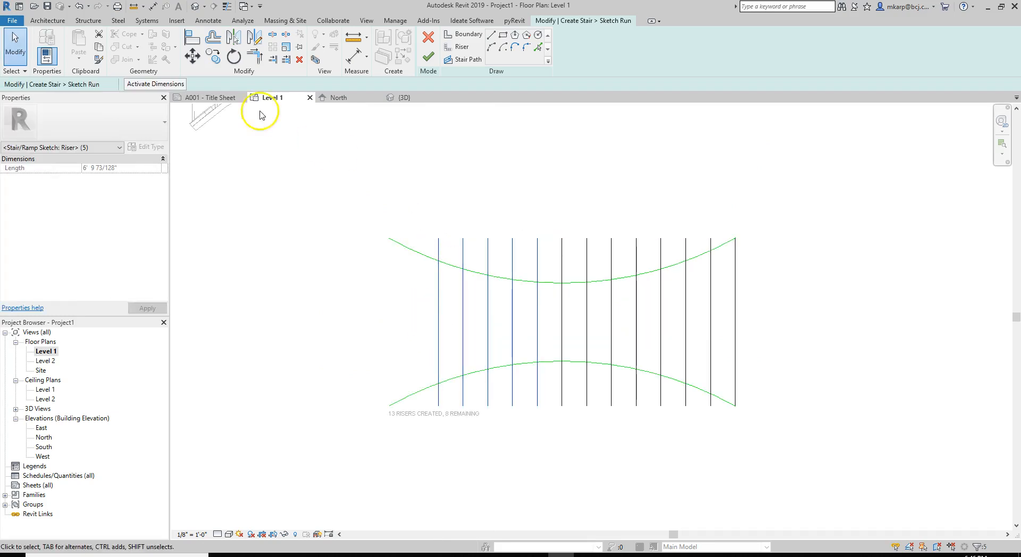
click(217, 62)
click(710, 238)
key(Escape)
key(Escape)
Copy the last six risers as a group past the arcs' open end, keeping the 1'-0" spacing
drag(568, 244, 439, 229)
click(214, 57)
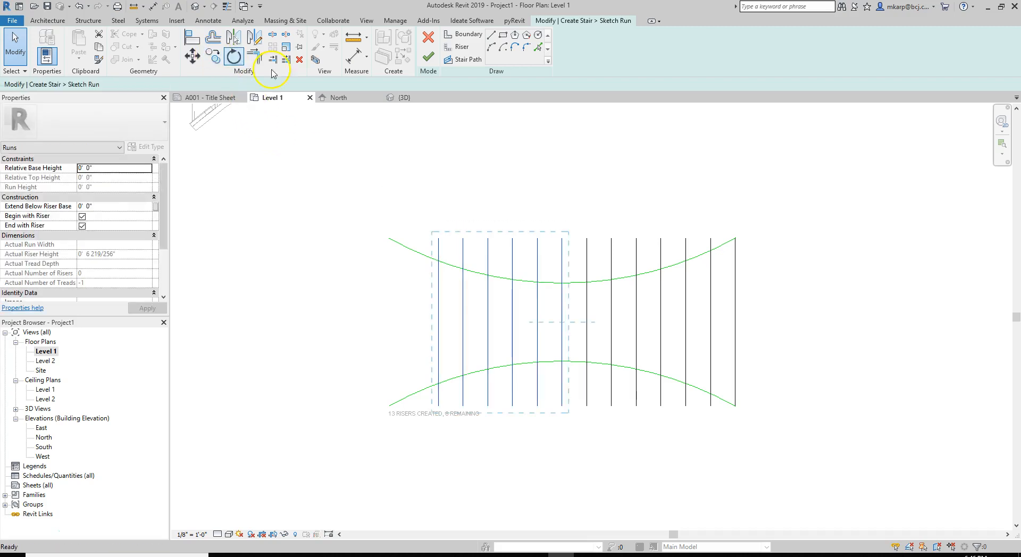
click(585, 239)
click(585, 239)
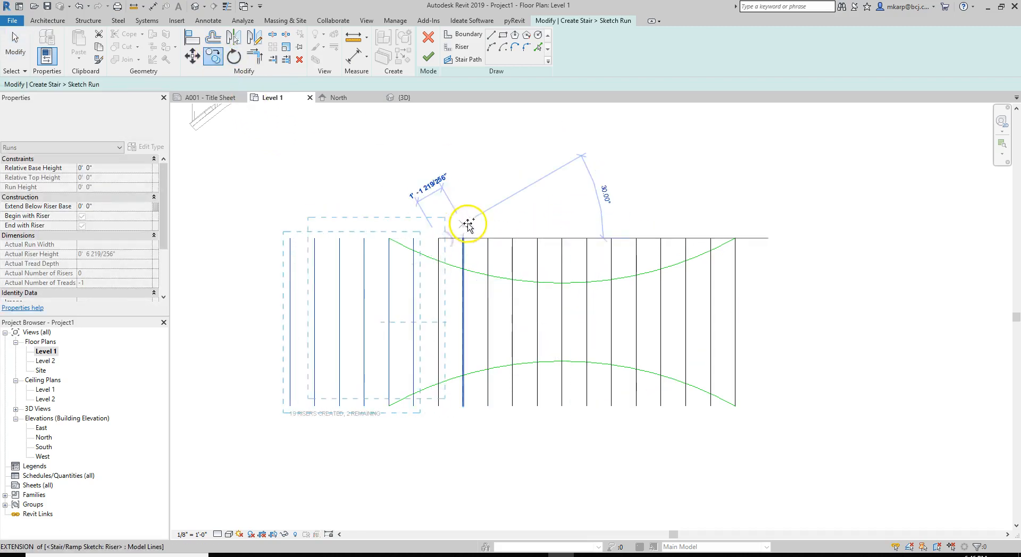
Copy the two outermost risers to the left end of the row to complete 21 risers
click(327, 266)
click(253, 221)
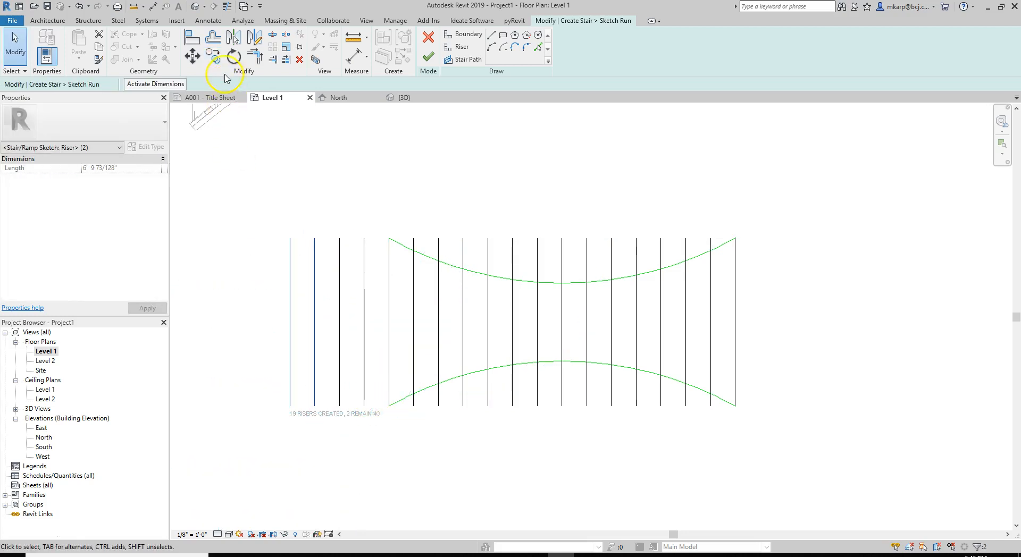
key(c)
key(o)
click(290, 238)
click(391, 238)
Delete both curved boundary arcs from the run sketch
middle_drag(471, 249, 528, 262)
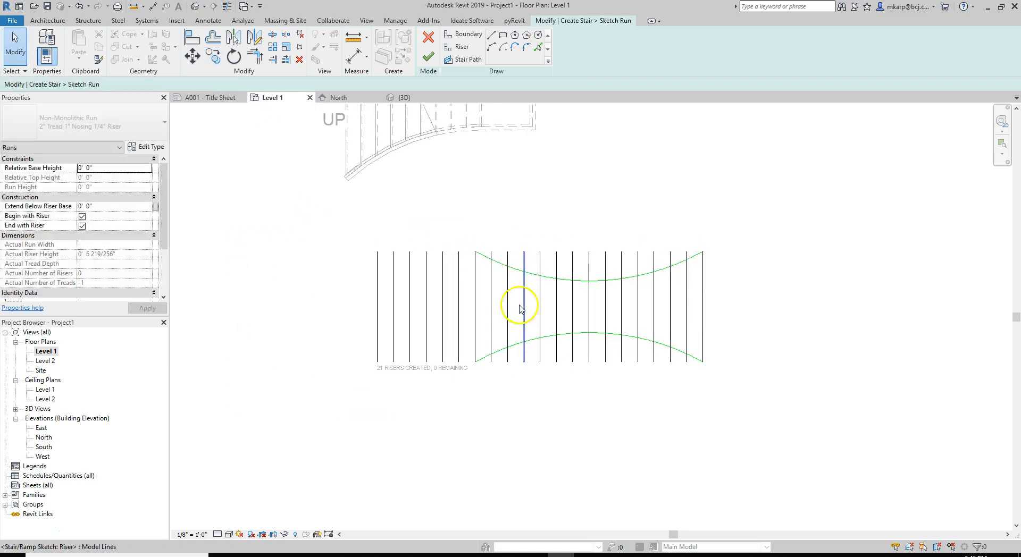
click(550, 339)
key(Delete)
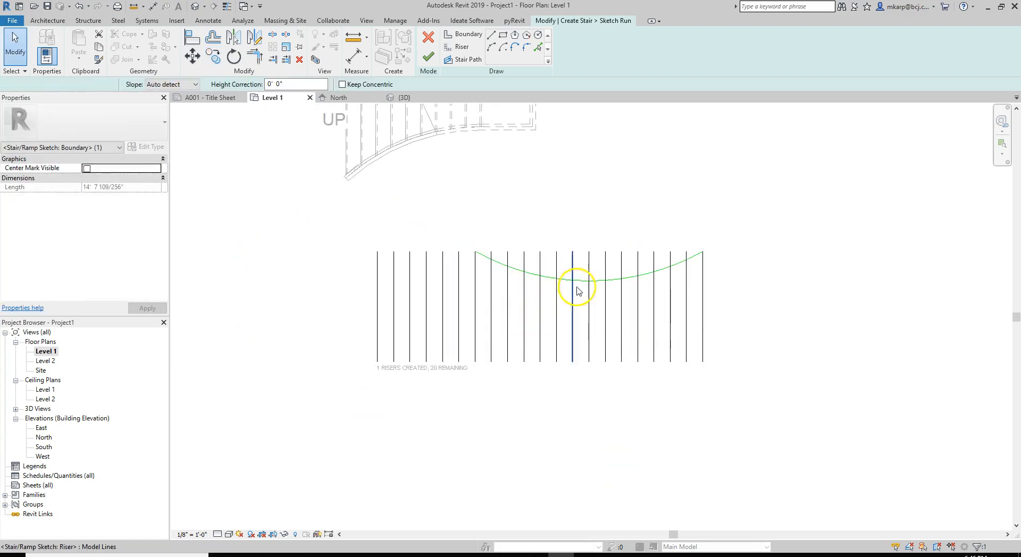
click(582, 280)
key(Delete)
Move the eleven left-hand risers horizontally 5'-0" away from the others to leave a landing gap
mouse_move(346, 218)
mouse_down()
mouse_move(583, 370)
mouse_move(544, 383)
mouse_up()
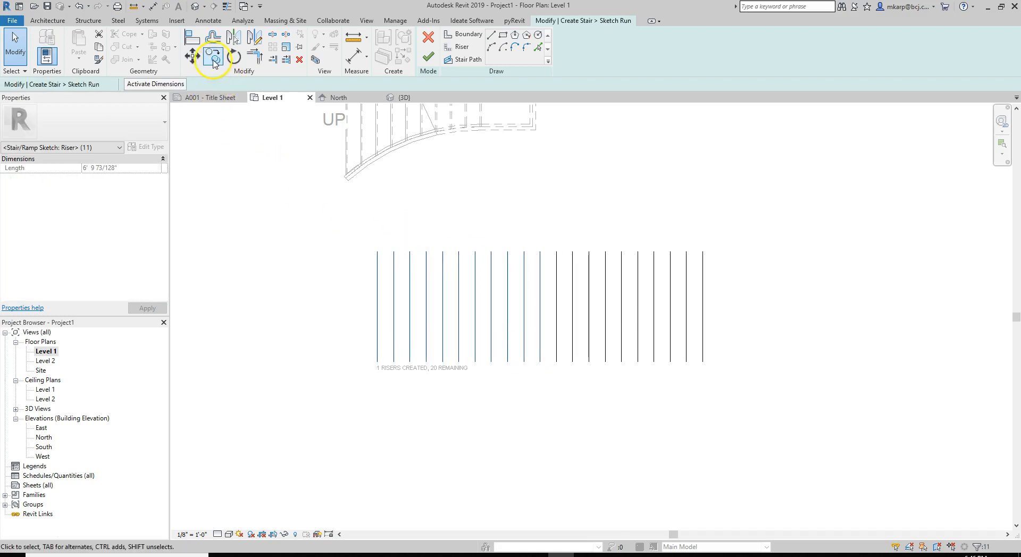
click(194, 57)
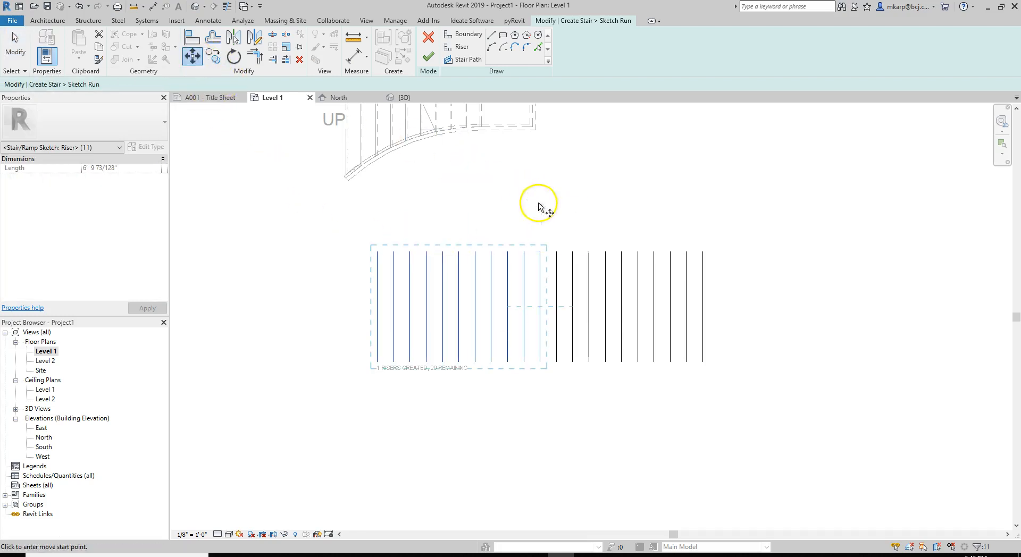
click(621, 250)
click(541, 252)
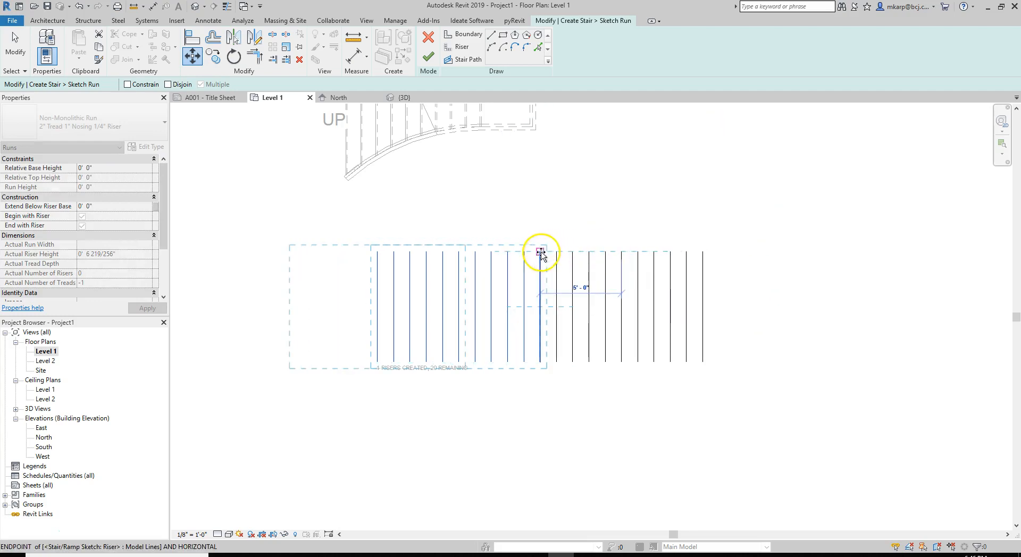
key(Escape)
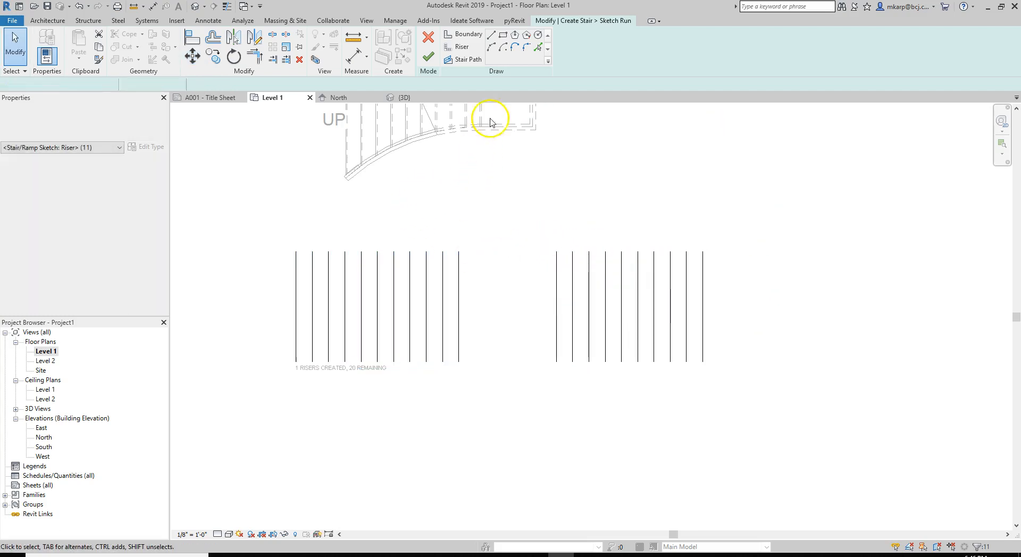
Draw an inward-bowing boundary arc about 25'-4" long between the upper ends of the two outermost risers
click(463, 34)
click(490, 46)
click(297, 251)
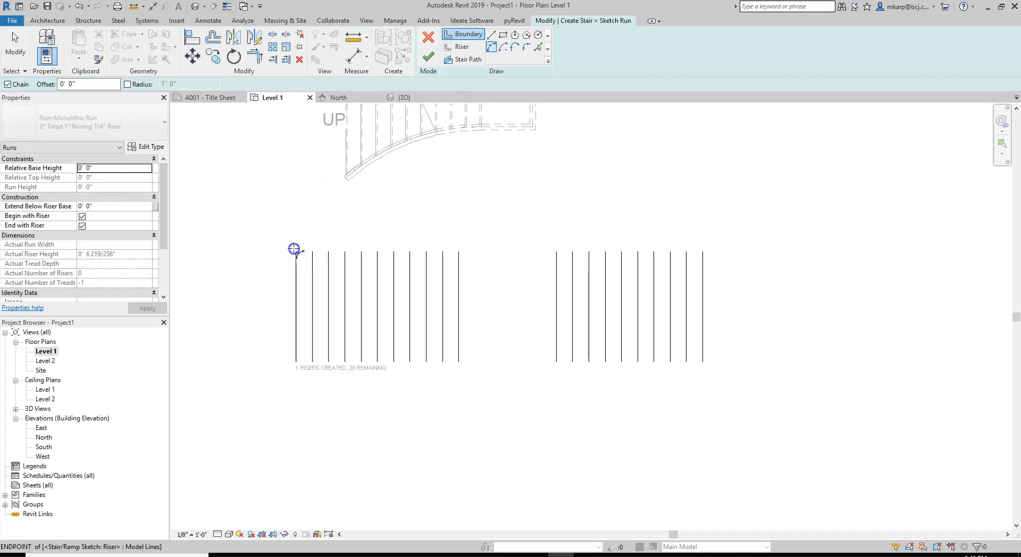
click(703, 251)
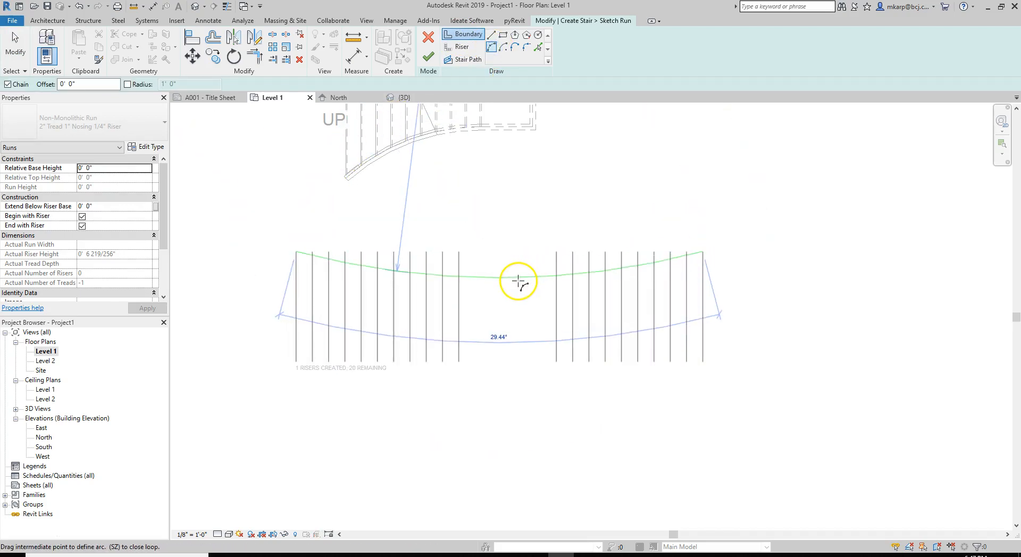
click(532, 282)
key(Escape)
key(Escape)
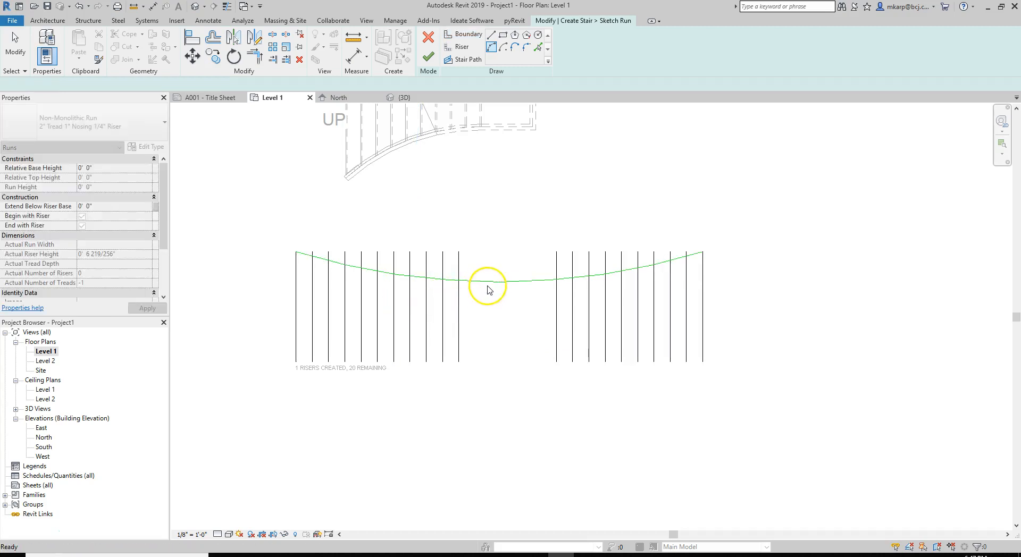
Mirror the boundary arc about a drawn horizontal axis joining the midpoints of the two end risers
click(254, 37)
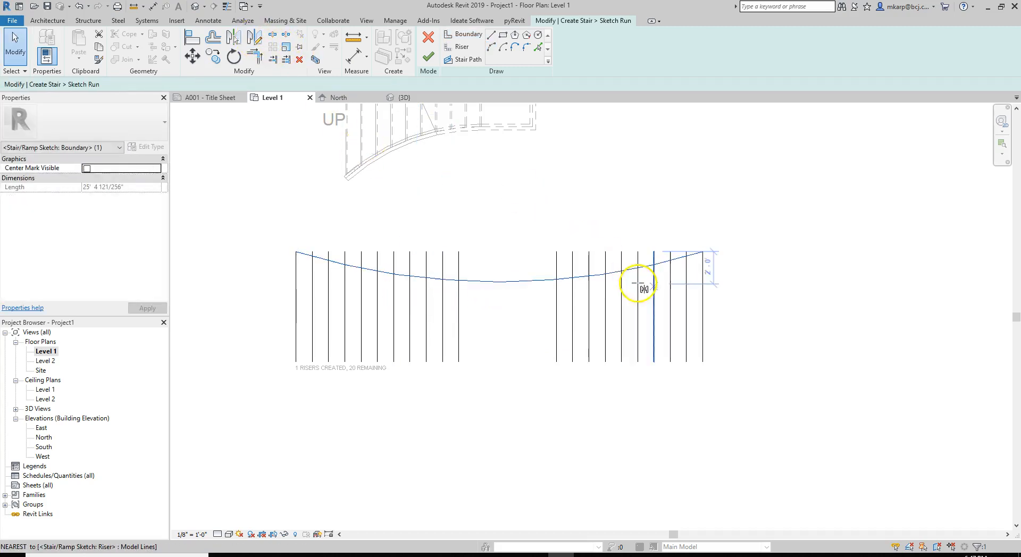
click(703, 307)
click(296, 307)
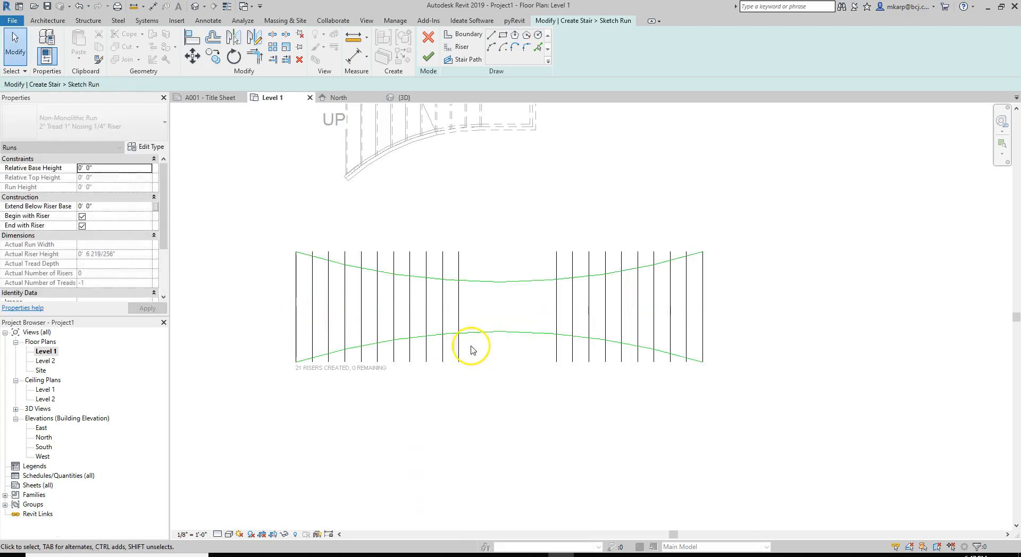
Trim the upper ends of all intermediate risers back to the upper boundary arc
scroll(478, 343, up, 1)
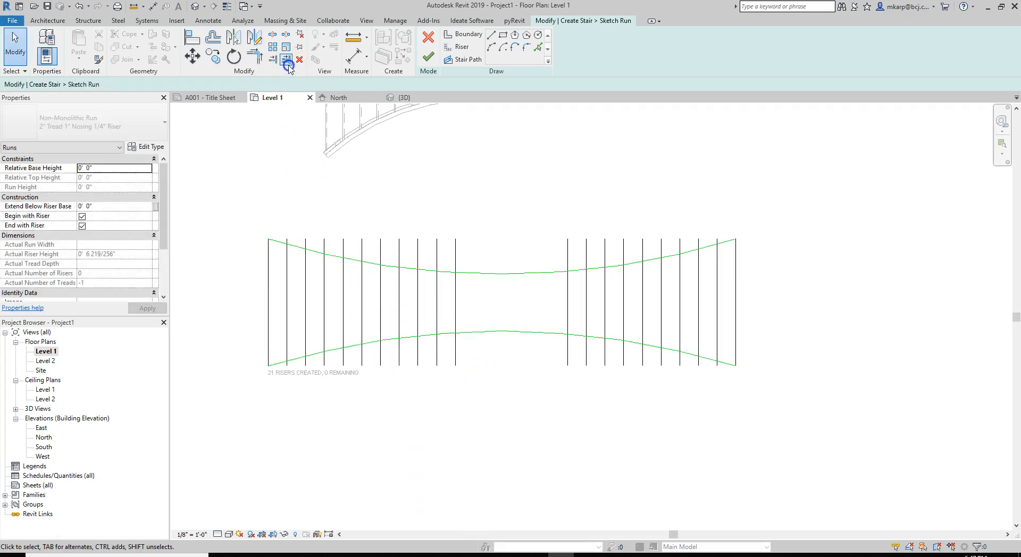
click(517, 273)
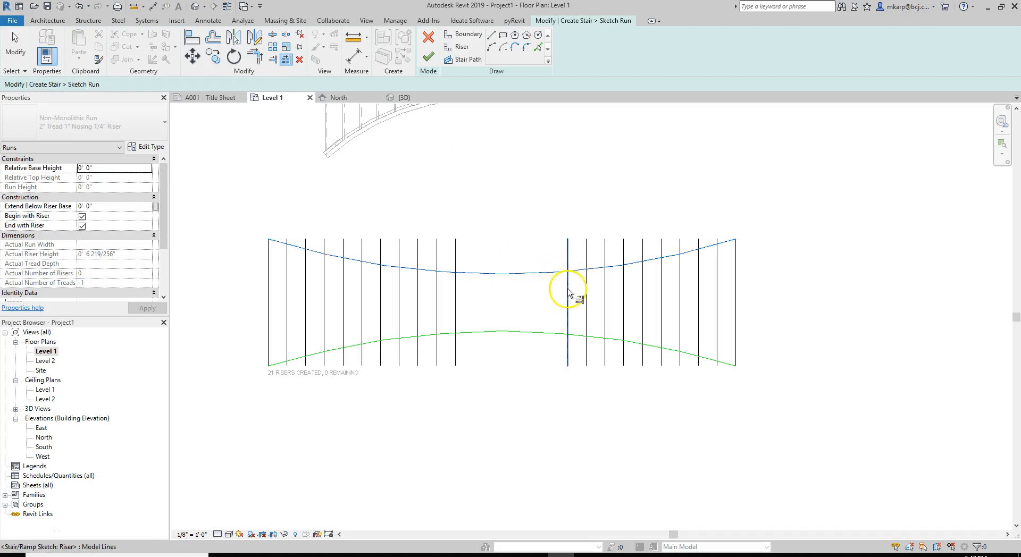
click(588, 290)
click(606, 287)
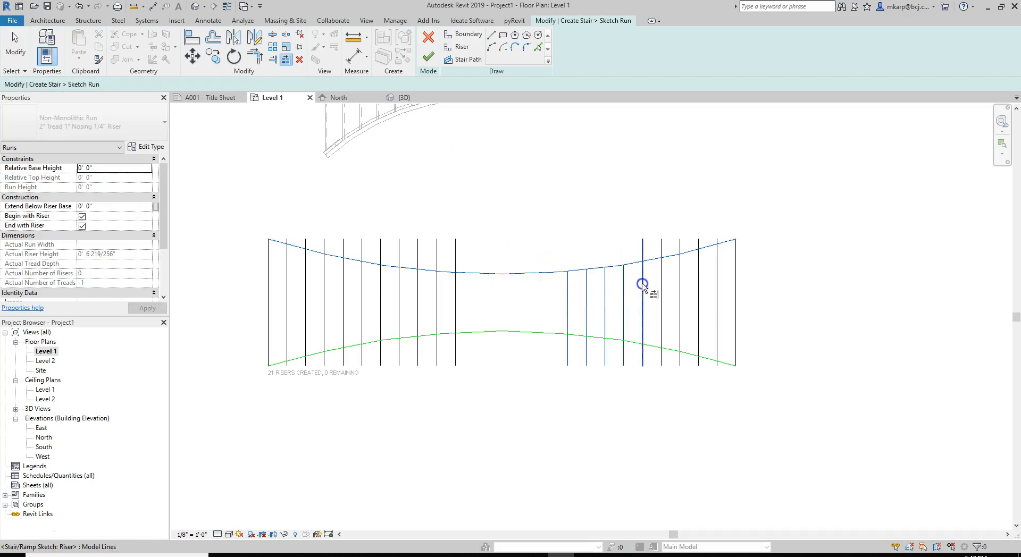
click(456, 293)
click(438, 292)
click(418, 290)
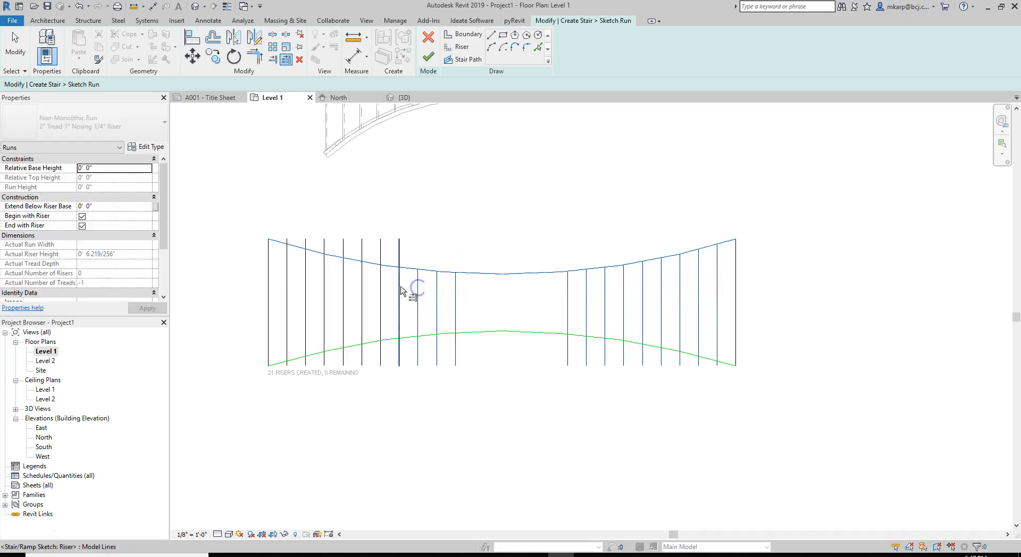
click(343, 283)
click(325, 276)
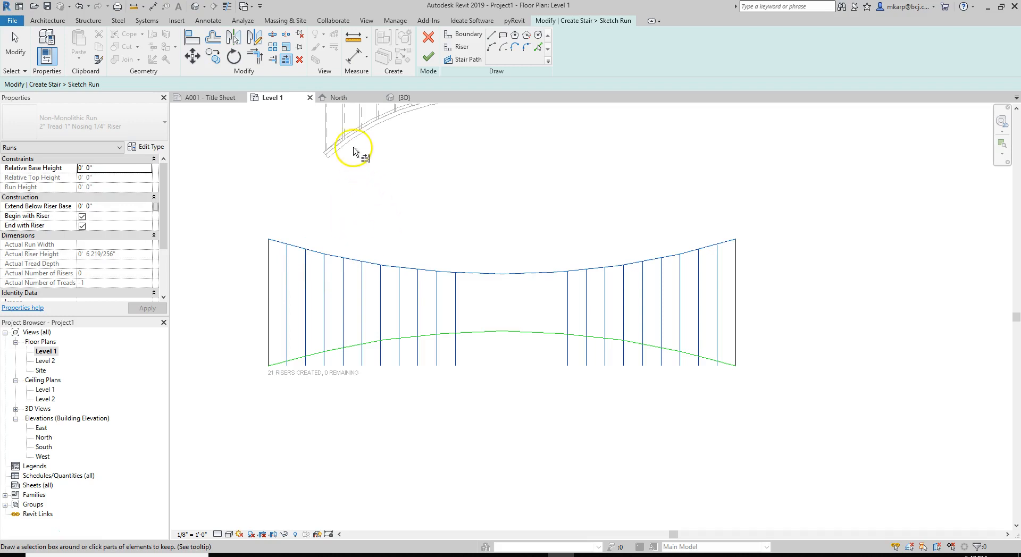
key(Escape)
Trim the lower ends of all intermediate risers back to the lower boundary arc
click(286, 59)
click(520, 334)
click(289, 336)
click(306, 332)
click(325, 328)
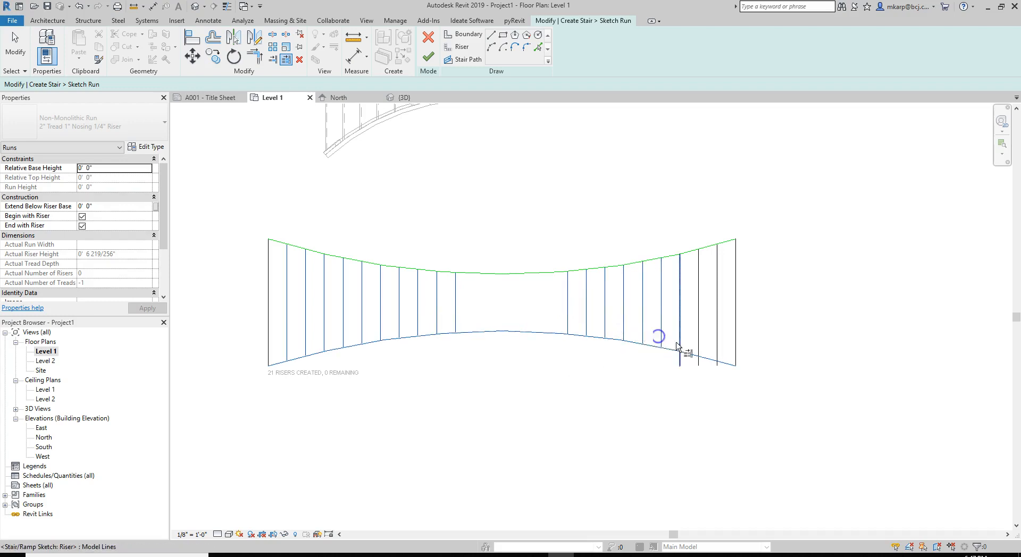
click(701, 348)
click(718, 352)
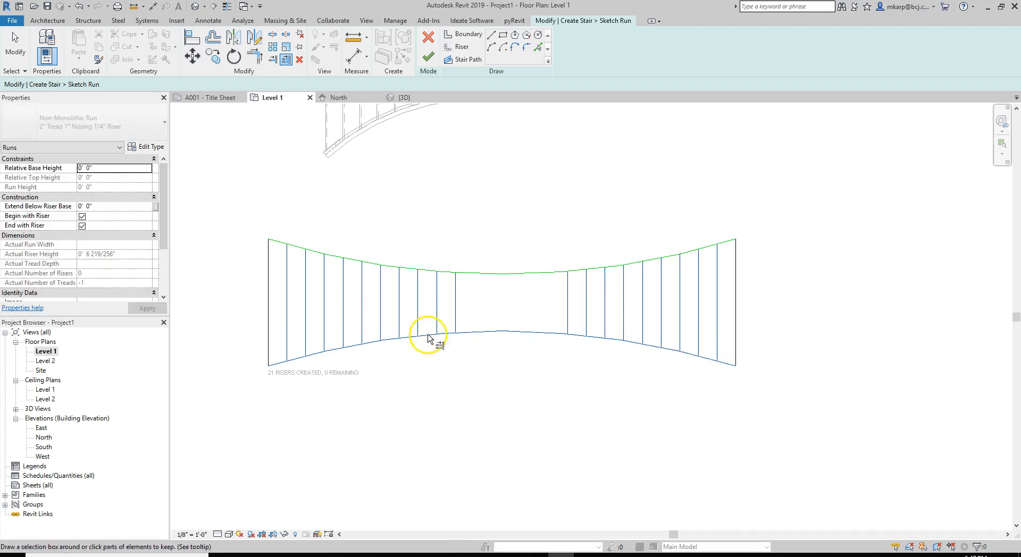
key(Escape)
key(Escape)
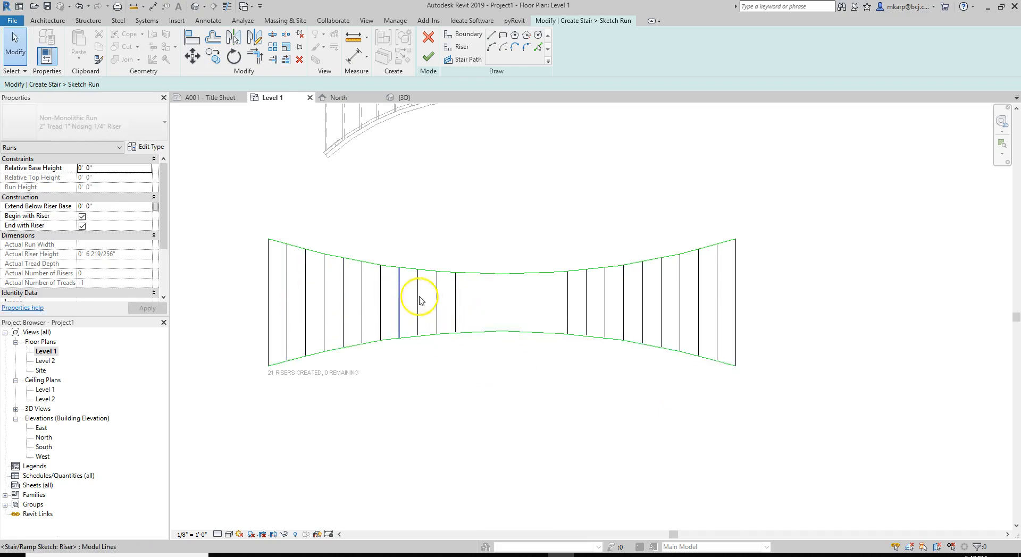
Draw a straight stair path between the midpoints of the two end risers and finish the run sketch
scroll(436, 296, up, 1)
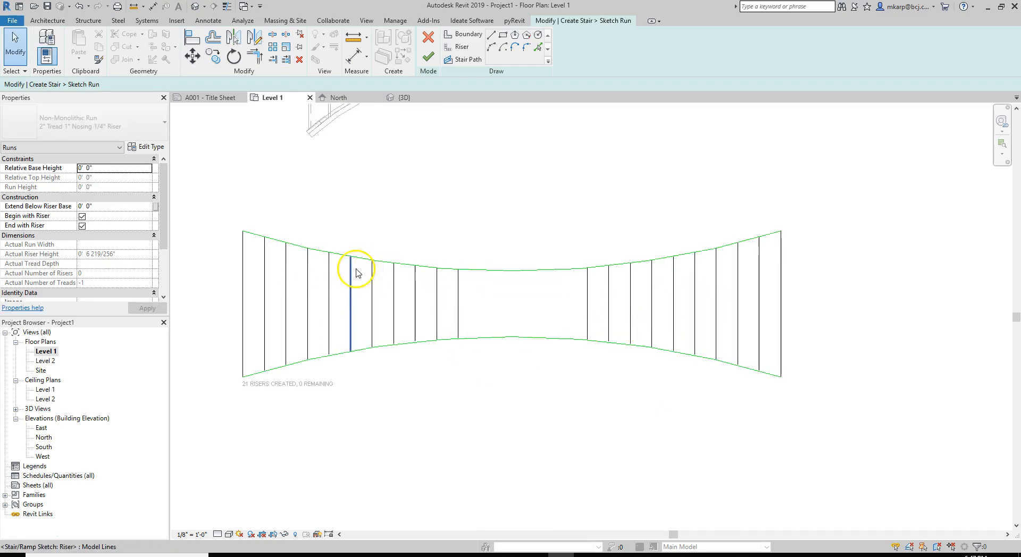
click(462, 59)
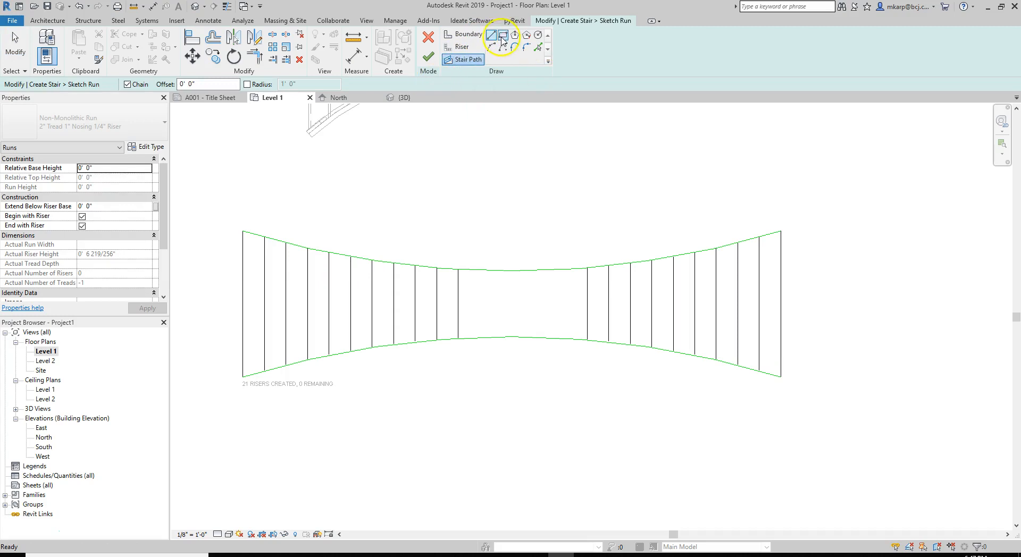
click(242, 304)
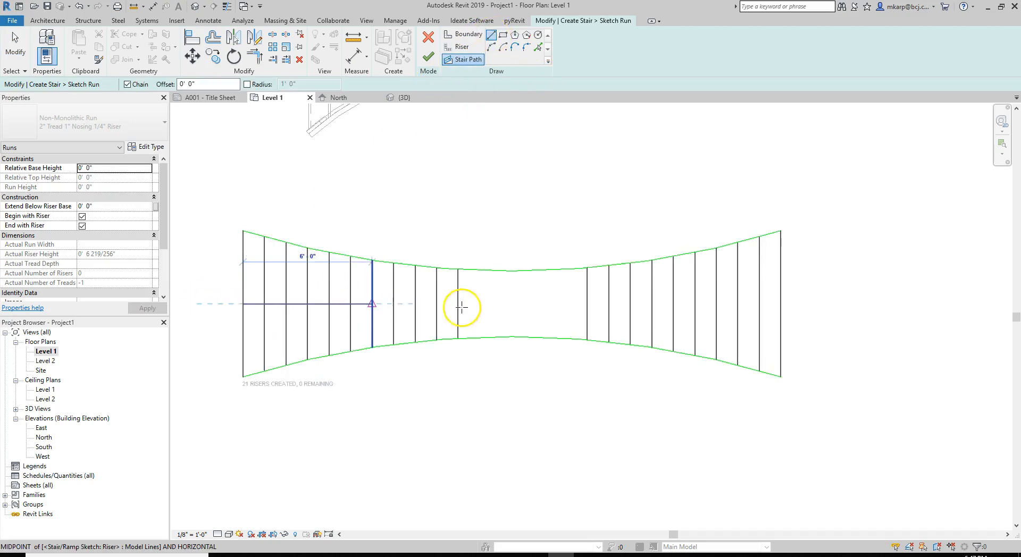
click(781, 304)
key(Escape)
key(Escape)
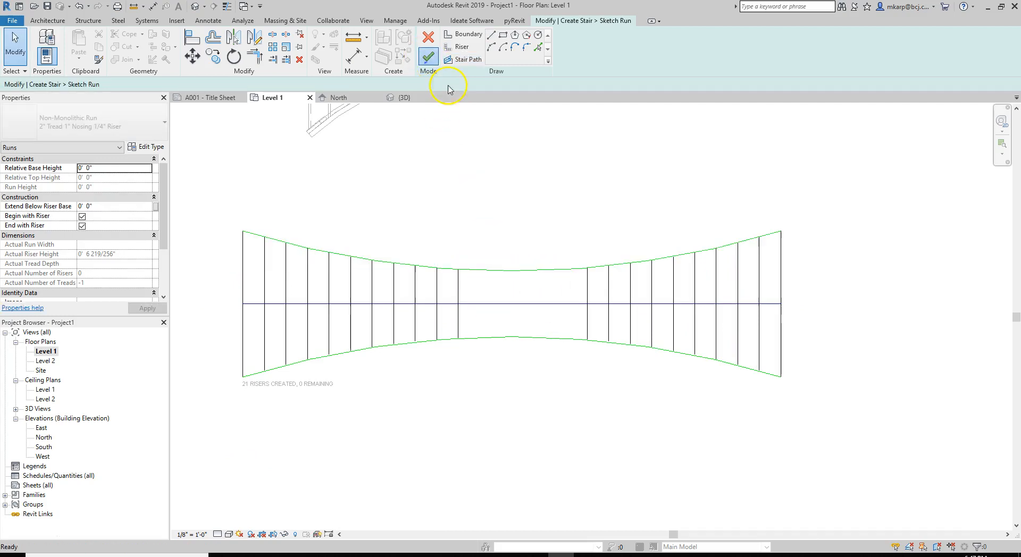
scroll(512, 258, down, 1)
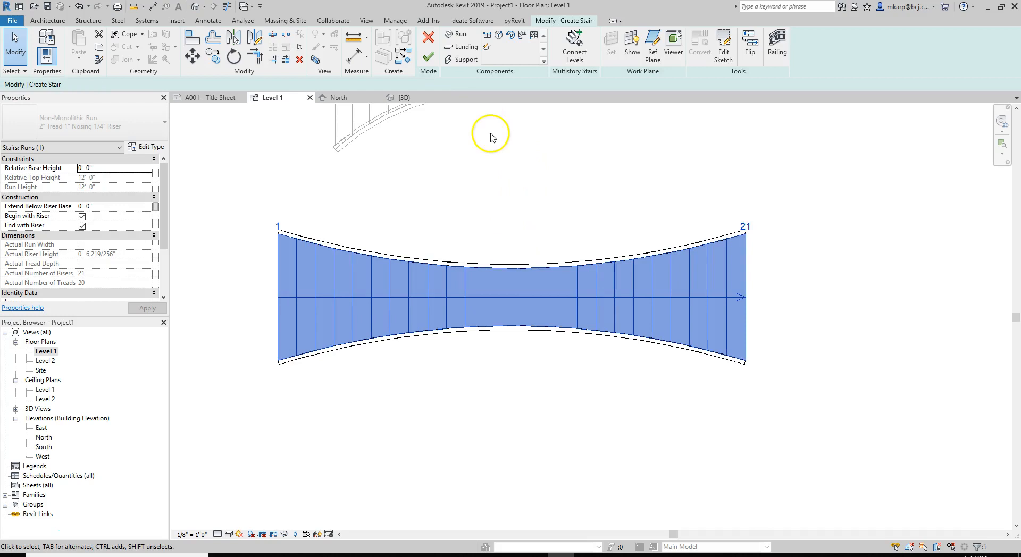
Finish the stair and inspect its stringers and railings around the landing gap in the 3D view
click(195, 8)
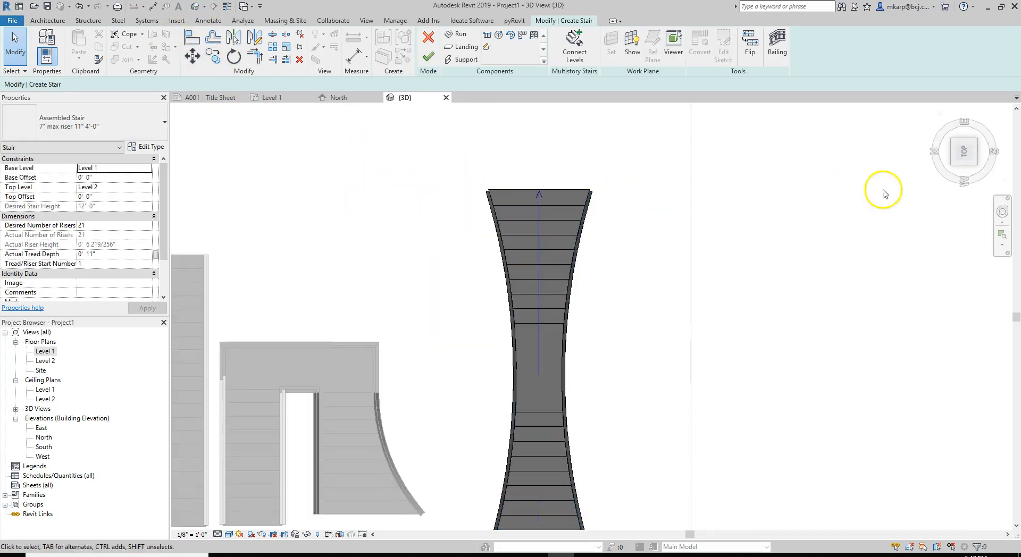
click(975, 166)
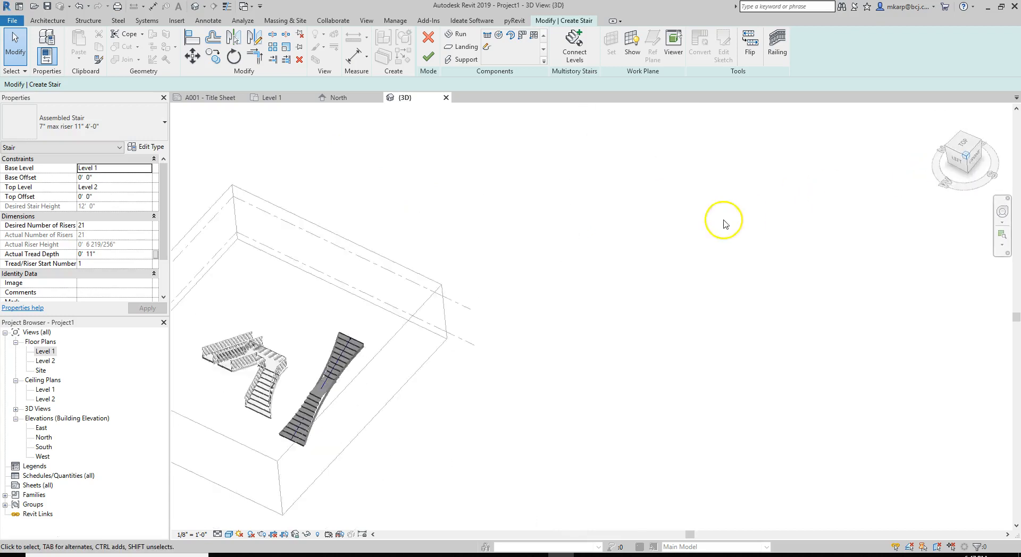
scroll(638, 383, down, 1)
scroll(653, 377, up, 5)
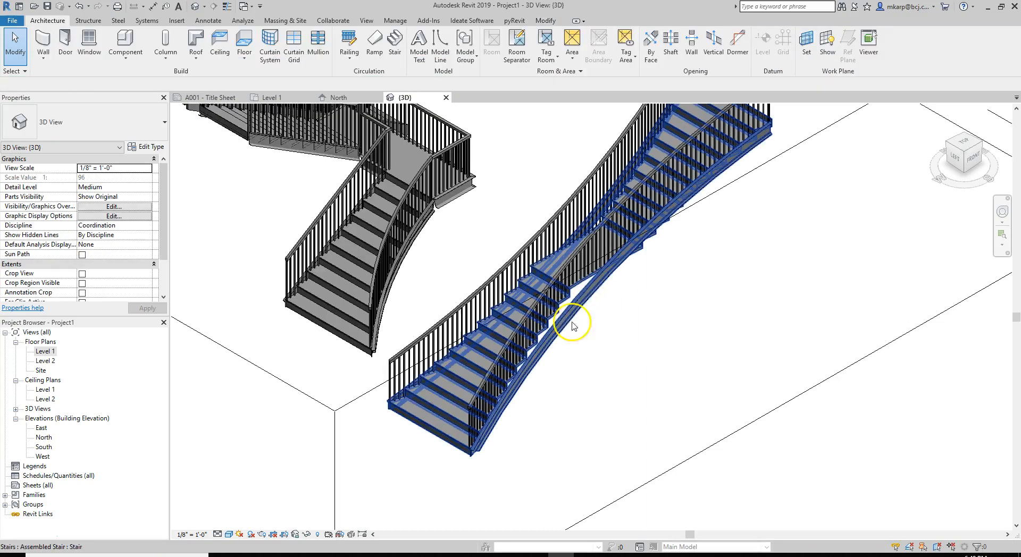
shift+middle_drag(613, 334, 550, 257)
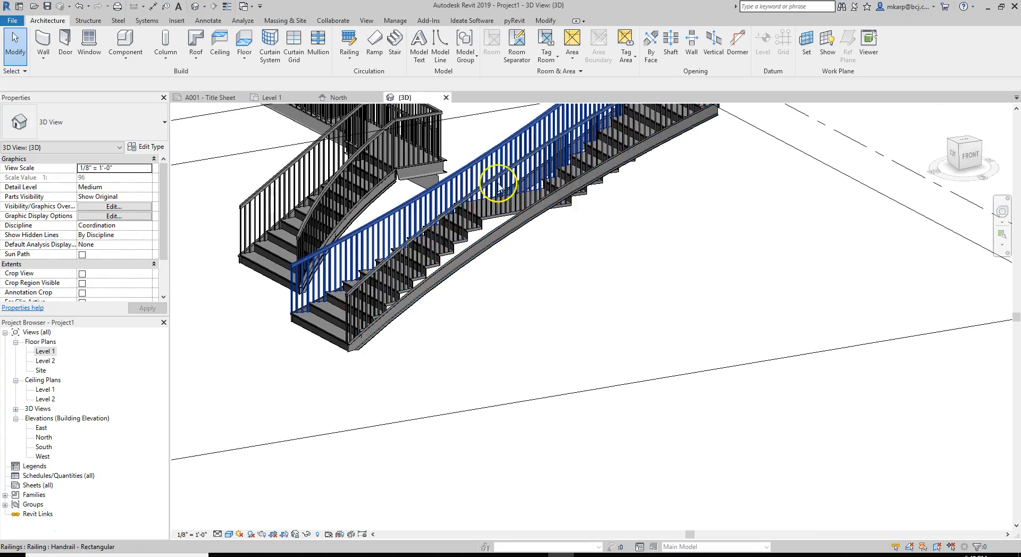
shift+middle_drag(522, 224, 545, 291)
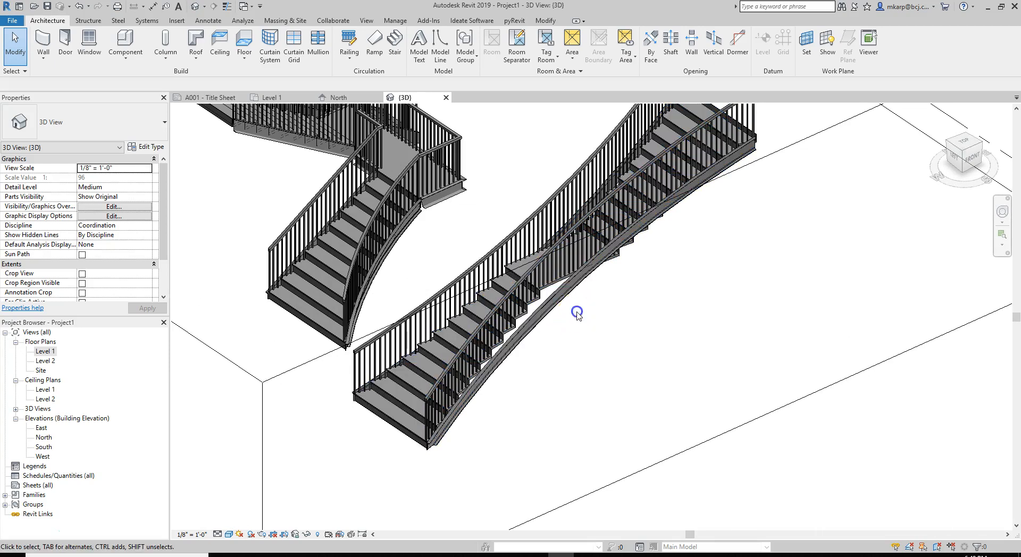
Reopen the run sketch of the double-curved stair for editing in the Level 1 floor plan
double_click(50, 351)
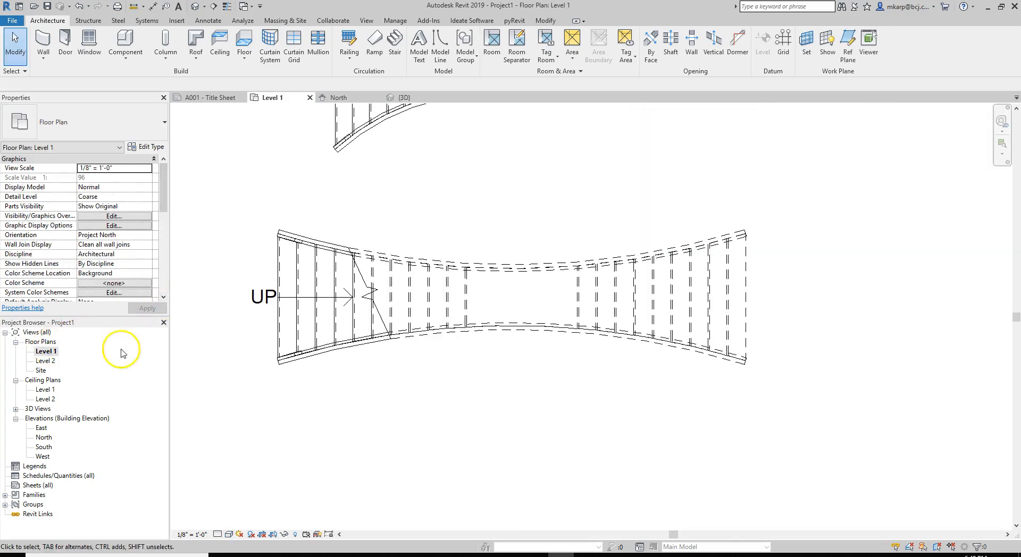
click(439, 289)
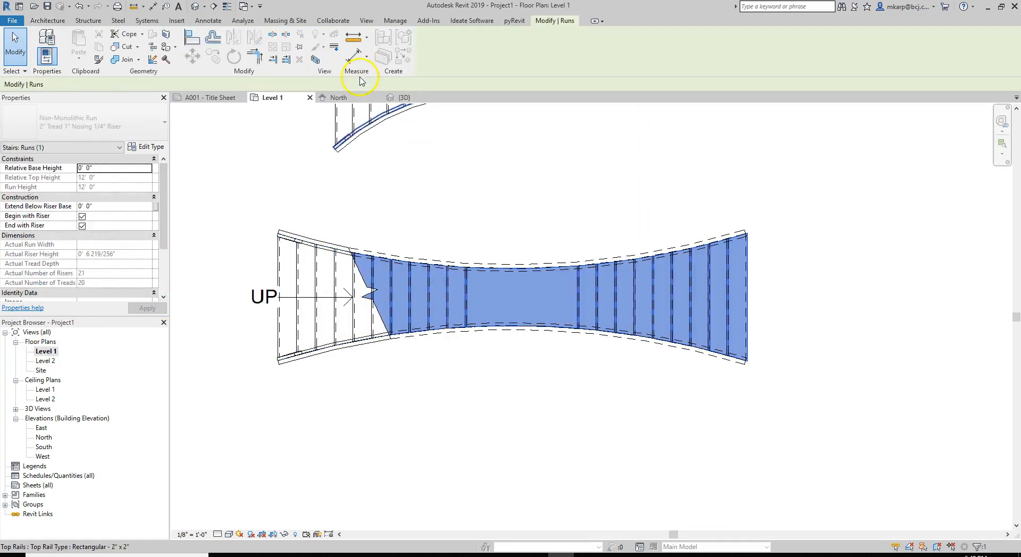
click(432, 199)
double_click(292, 280)
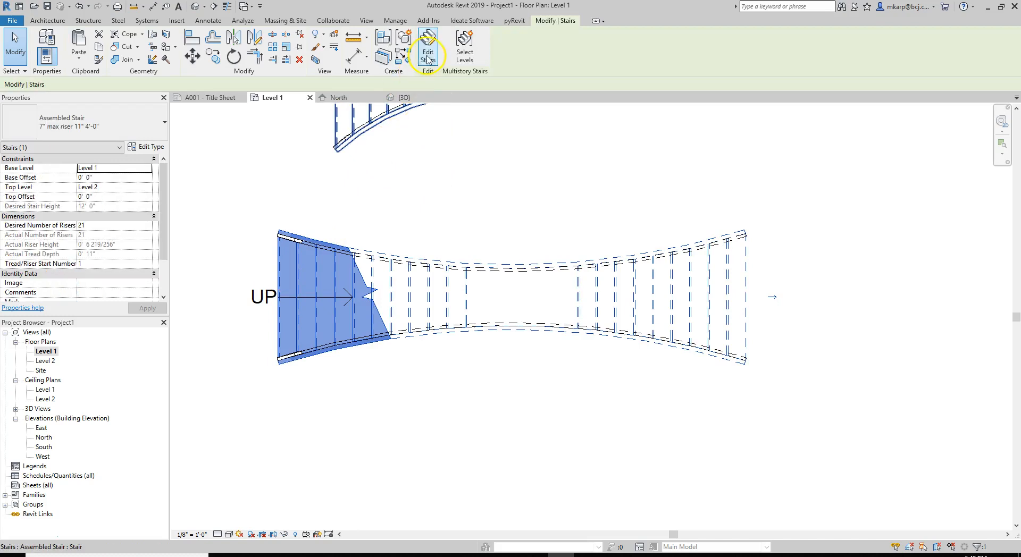
click(337, 264)
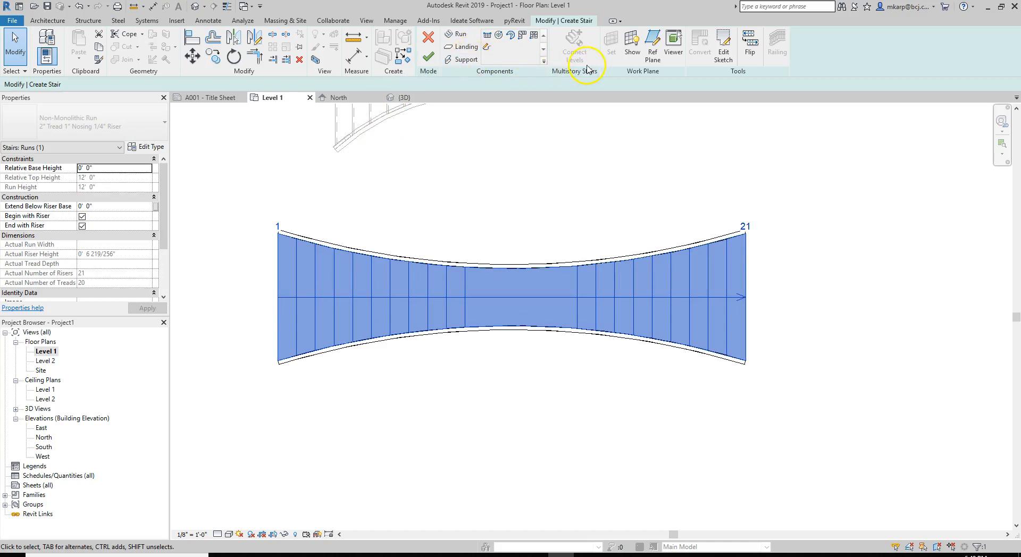
click(723, 51)
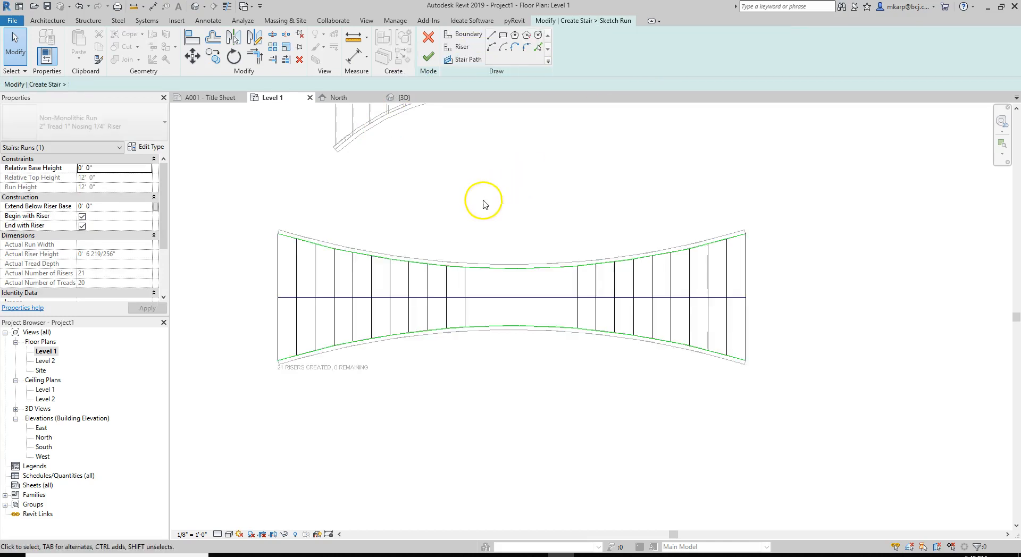
Split both boundary arcs at the two risers bordering the landing gap, and finish the run sketch and stair
scroll(468, 280, up, 5)
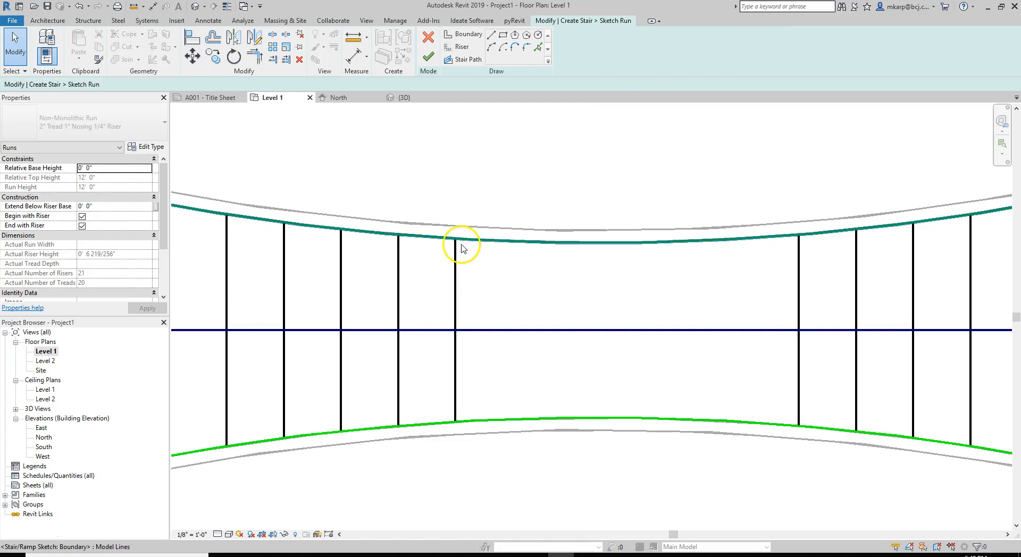
click(273, 36)
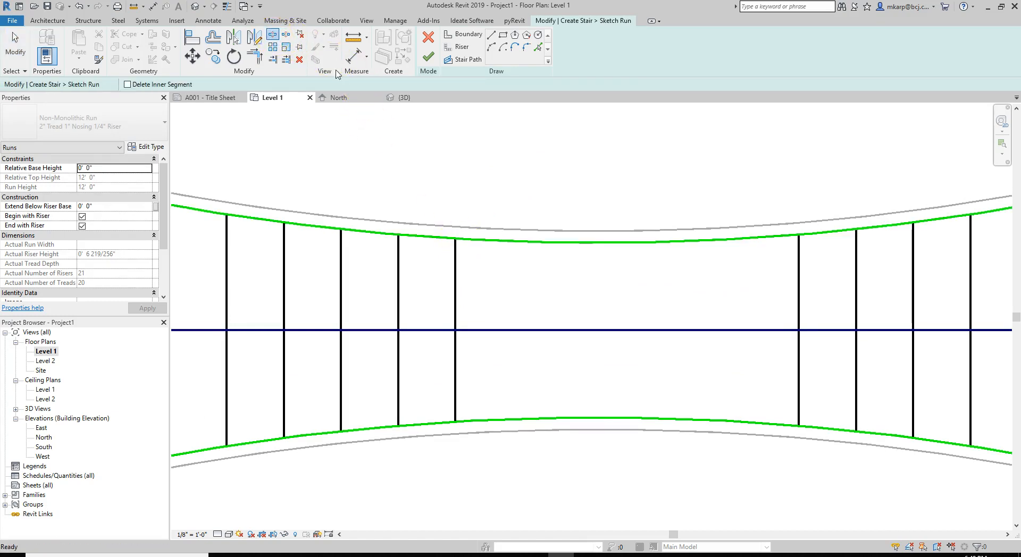
click(455, 239)
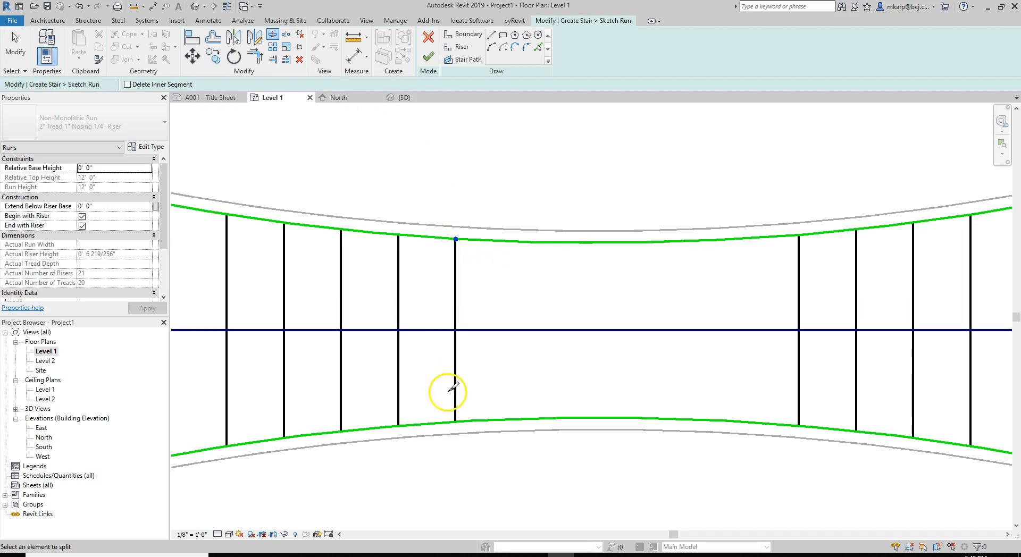
click(456, 420)
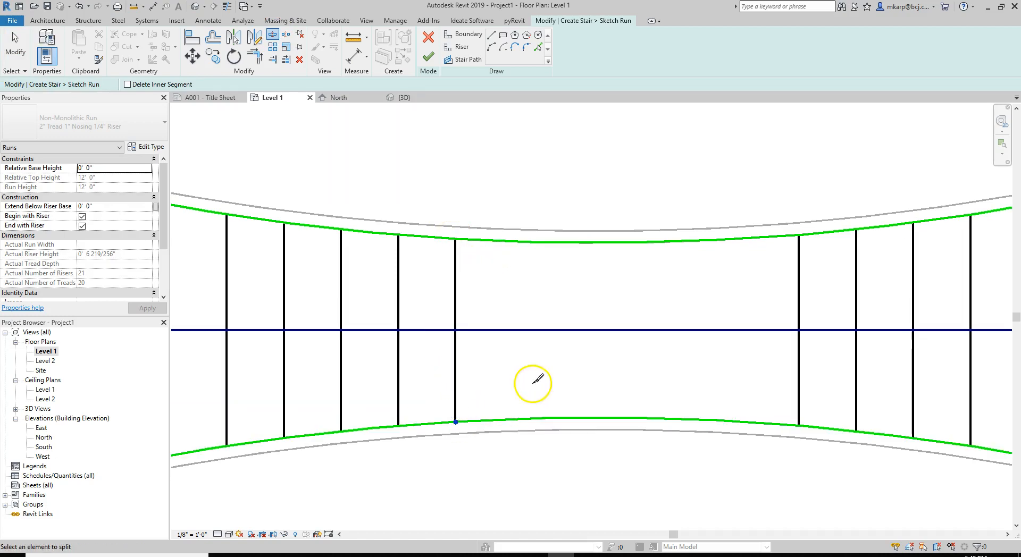
click(799, 424)
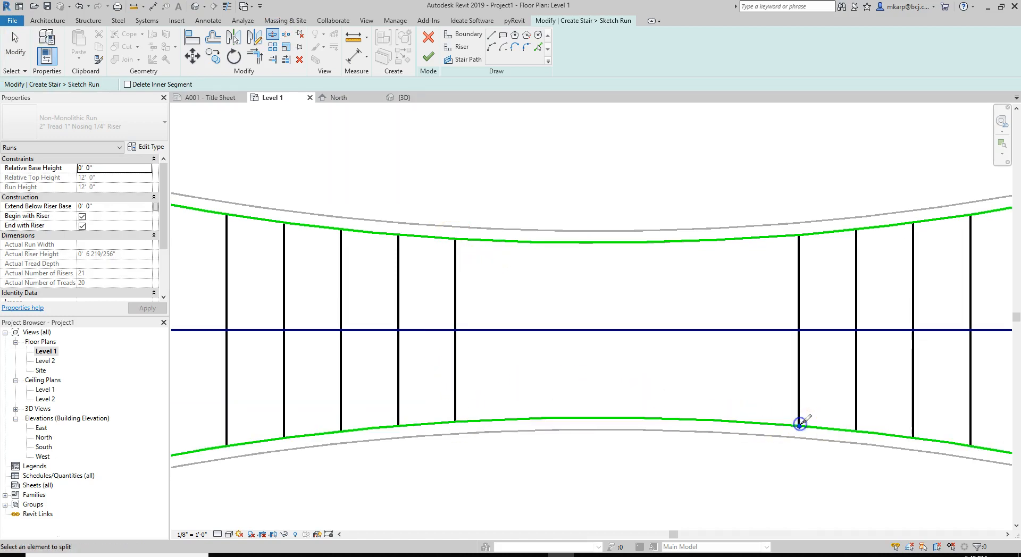
click(798, 234)
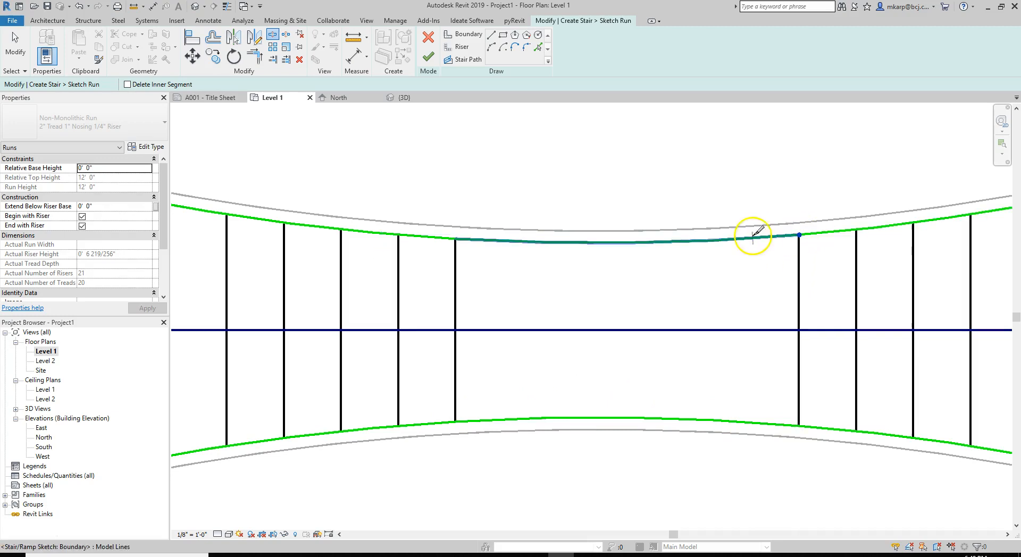
scroll(675, 202, down, 5)
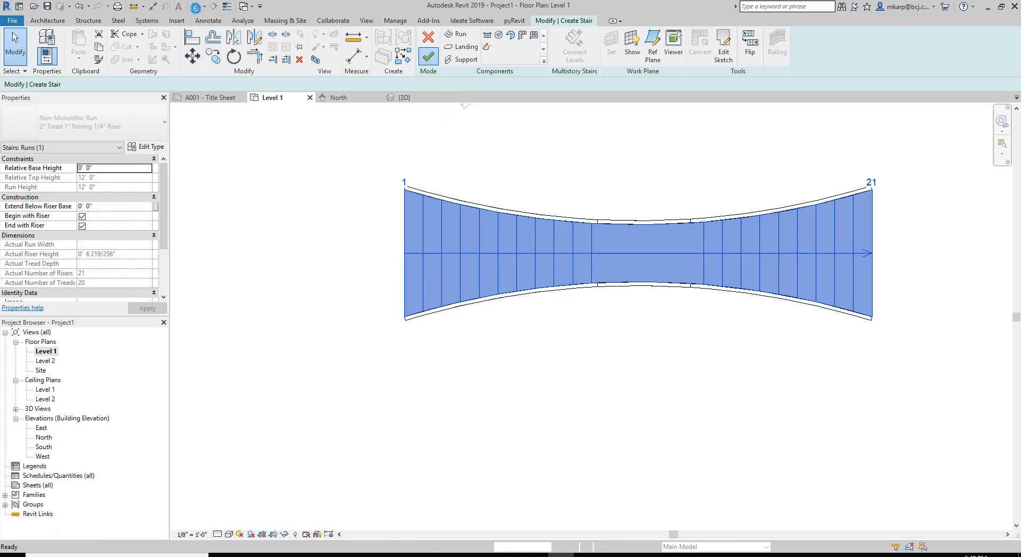
Examine how the stringers and railings follow the flat landing from several angles in the 3D view
click(195, 8)
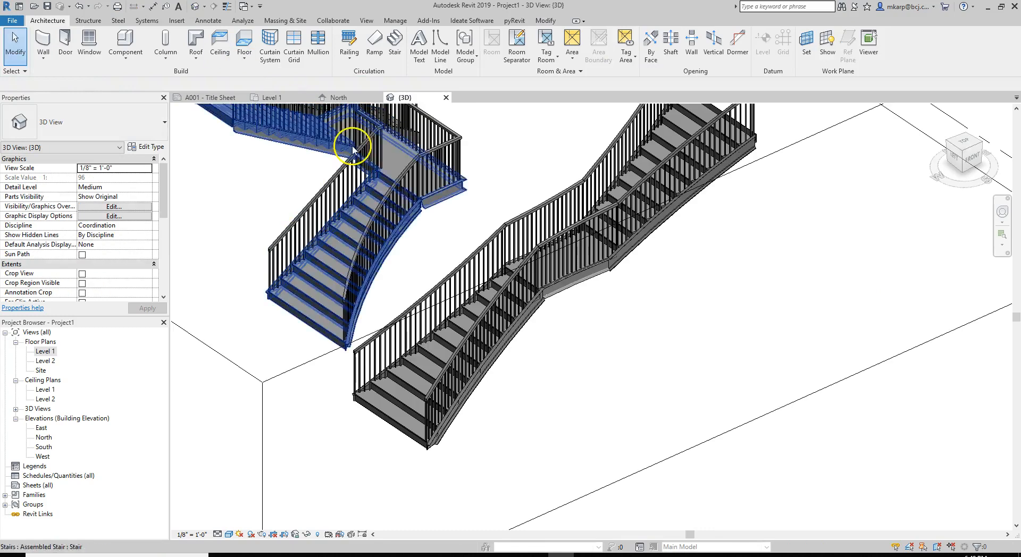
shift+middle_drag(576, 312, 471, 266)
scroll(485, 276, up, 5)
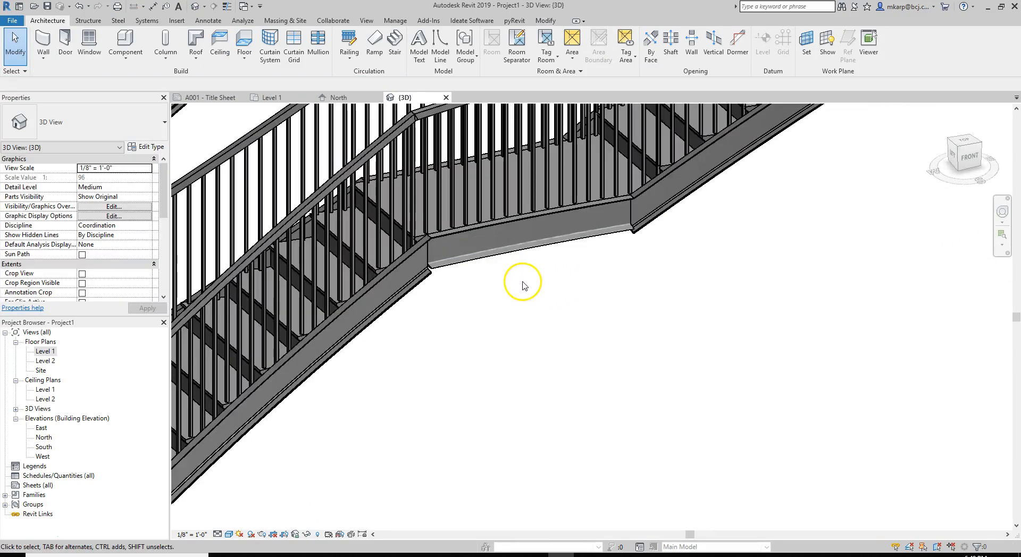
scroll(537, 291, down, 5)
shift+middle_drag(552, 303, 588, 296)
scroll(590, 242, up, 3)
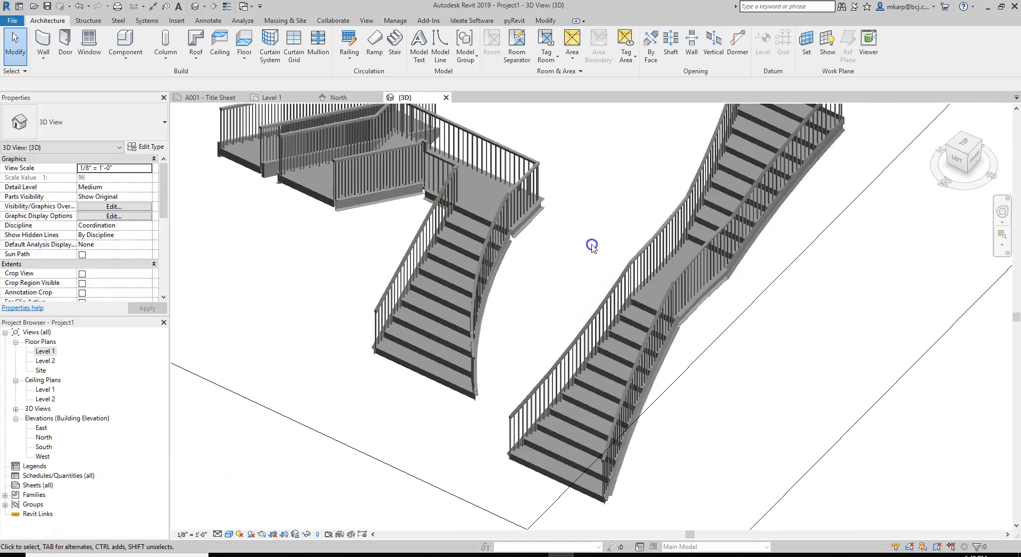
shift+middle_drag(597, 253, 583, 162)
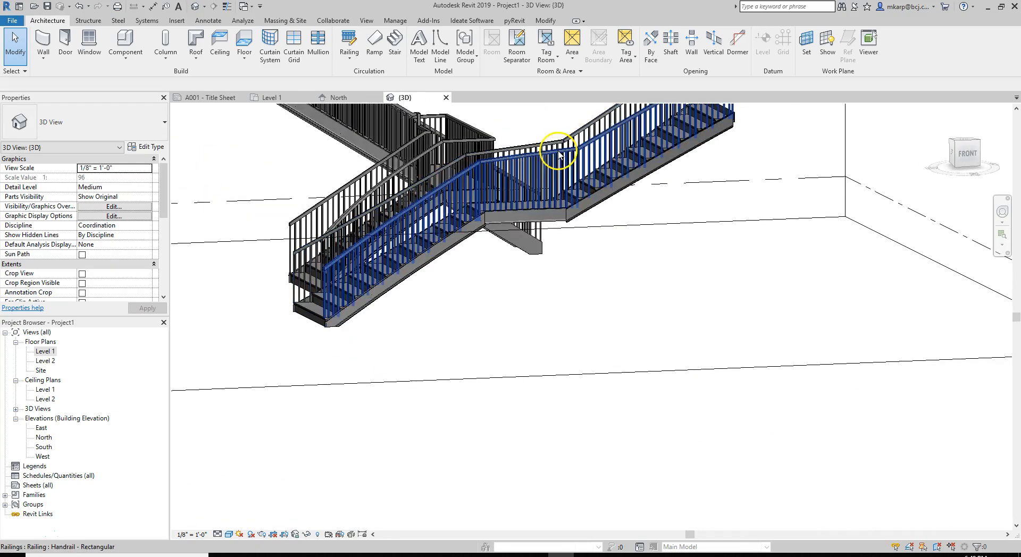
Examine the path sketch of the railing along the stair's lower boundary at the landing in the Level 1 plan, and close it unchanged
click(565, 202)
shift+middle_drag(575, 223, 334, 248)
double_click(44, 351)
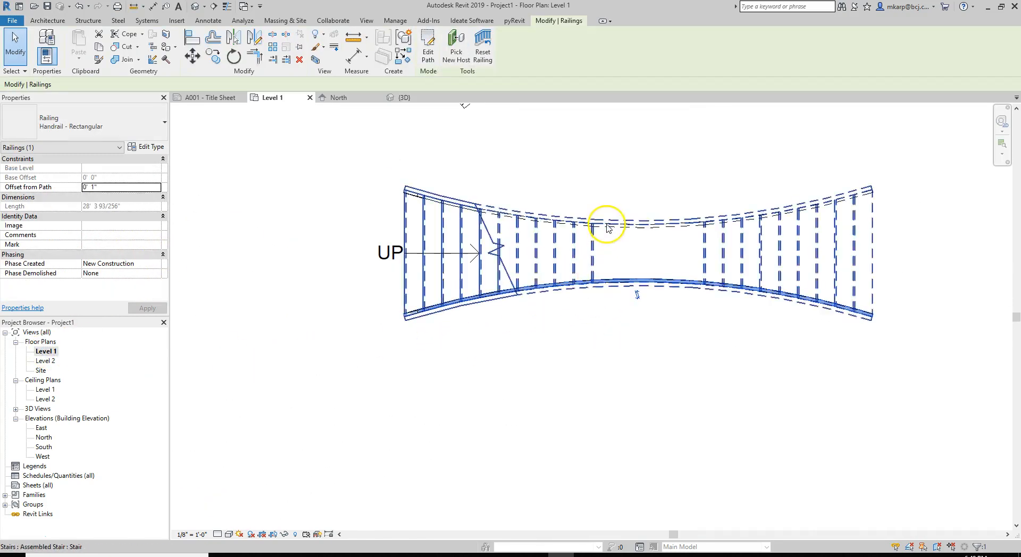
scroll(590, 223, up, 3)
scroll(612, 330, up, 5)
middle_drag(751, 319, 692, 313)
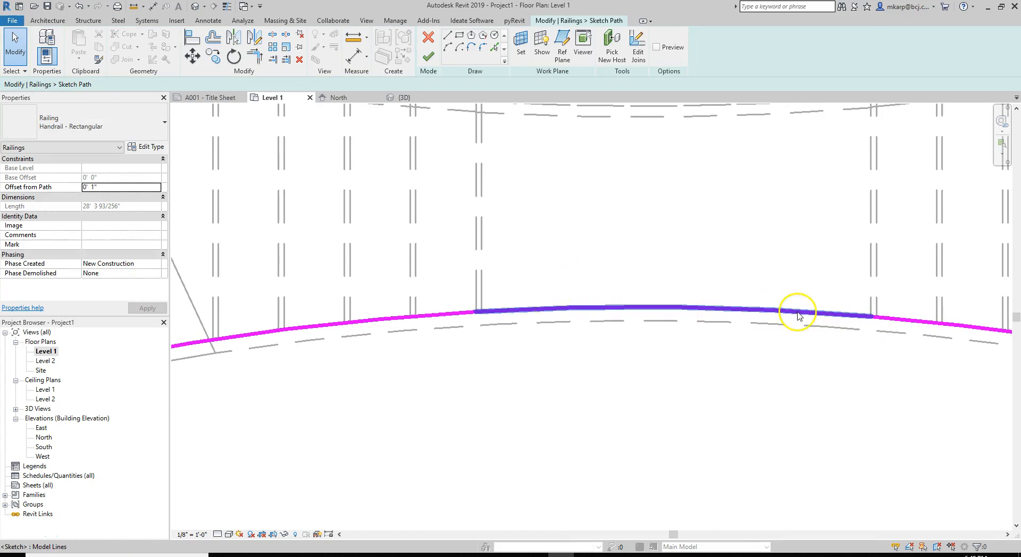
middle_drag(853, 332, 824, 353)
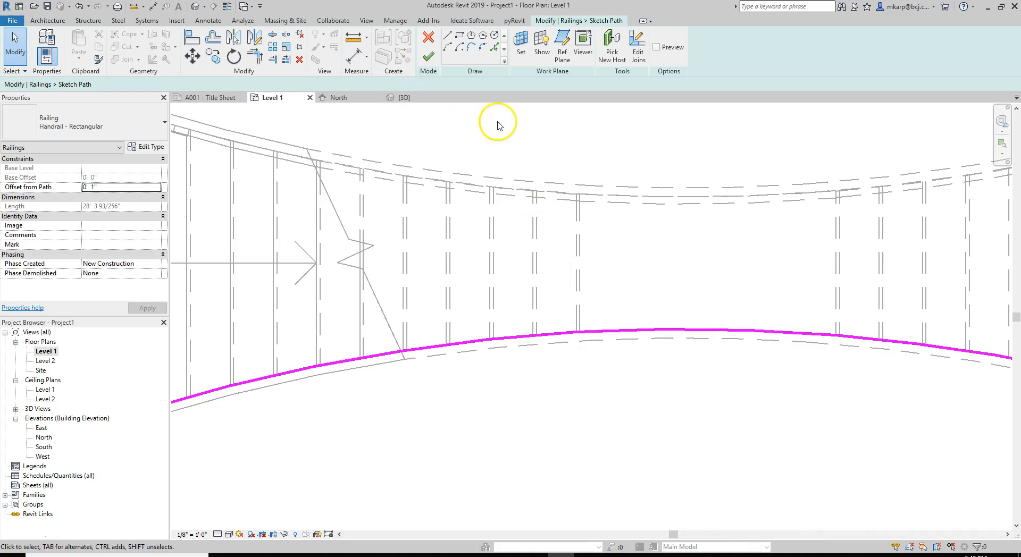
click(431, 60)
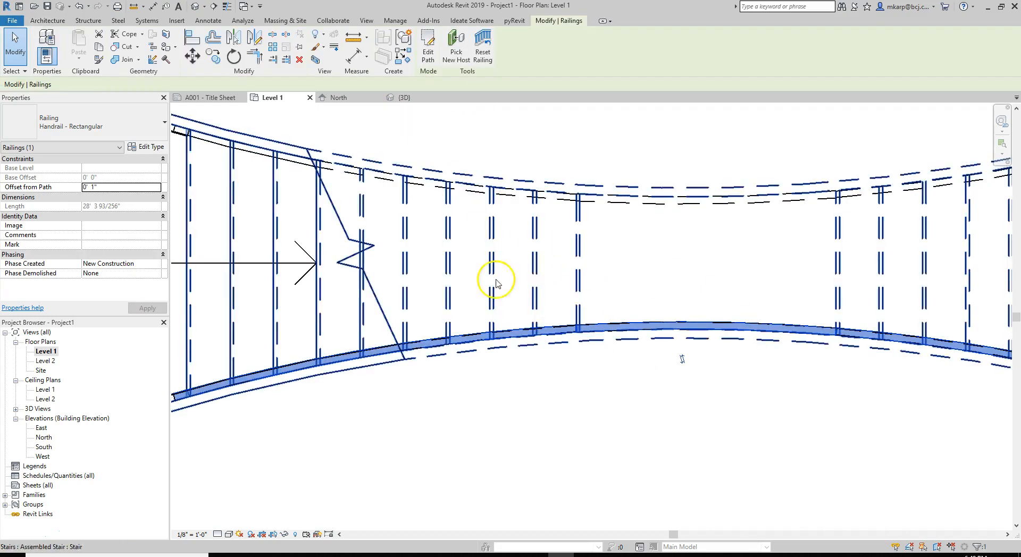
click(534, 349)
scroll(513, 377, down, 1)
click(522, 407)
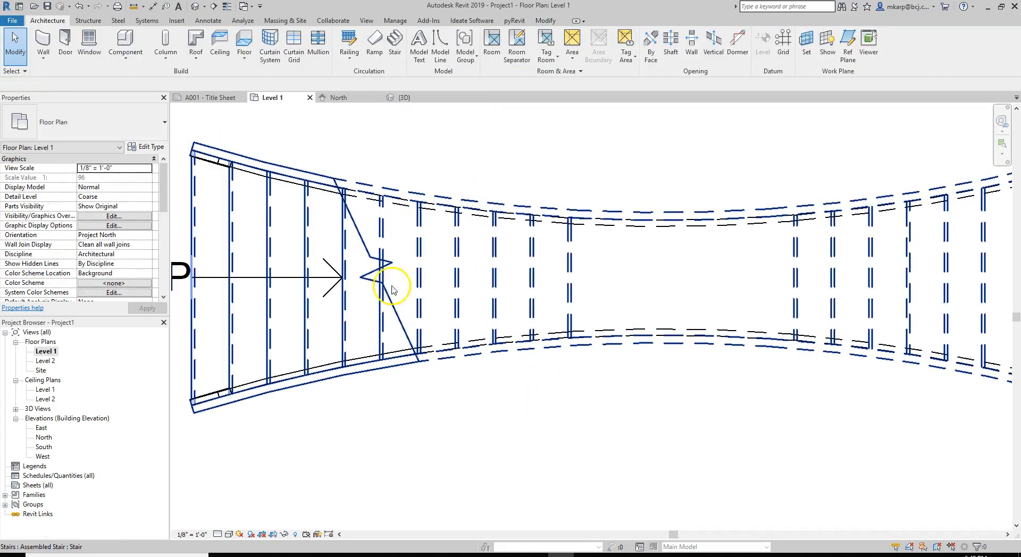
Review the double-curved stair and its railings from the front and back in the 3D view
click(195, 6)
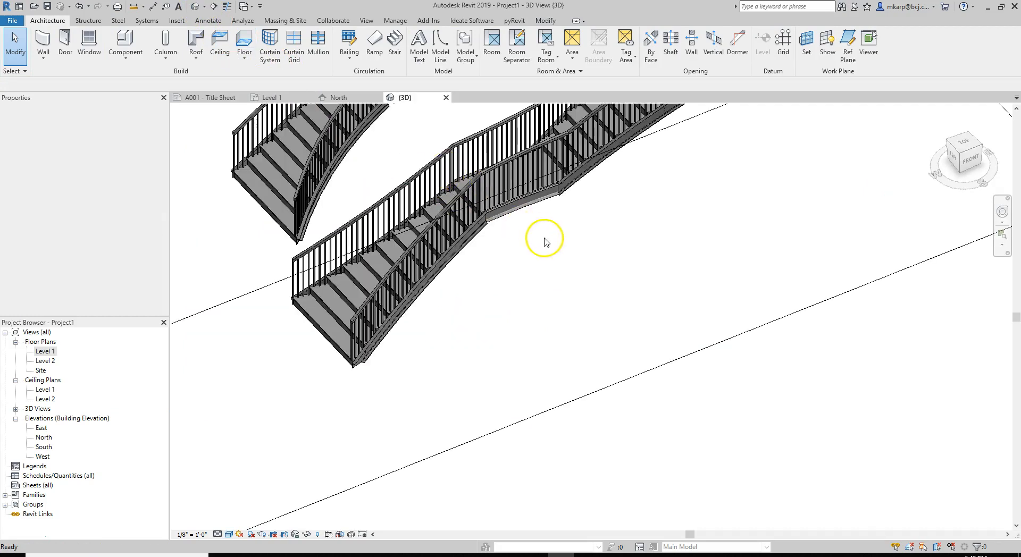
shift+middle_drag(601, 232, 583, 292)
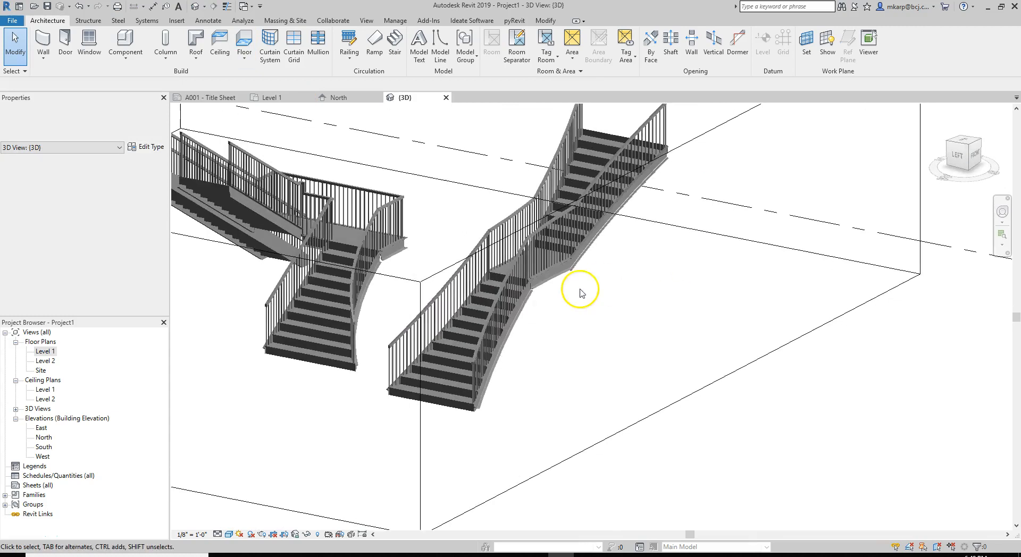
click(611, 213)
shift+middle_drag(610, 213, 547, 274)
shift+middle_drag(616, 325, 768, 326)
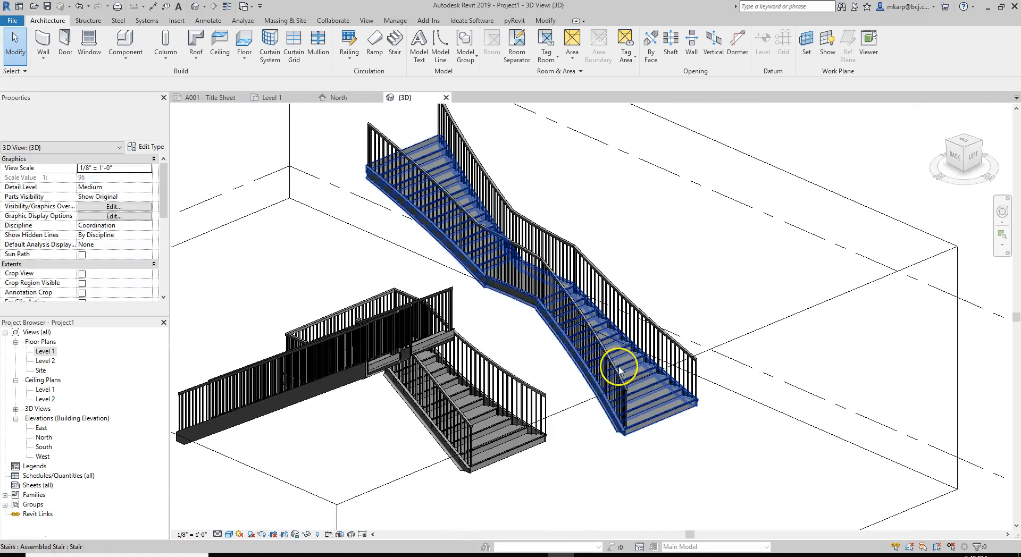
shift+middle_drag(638, 278, 476, 285)
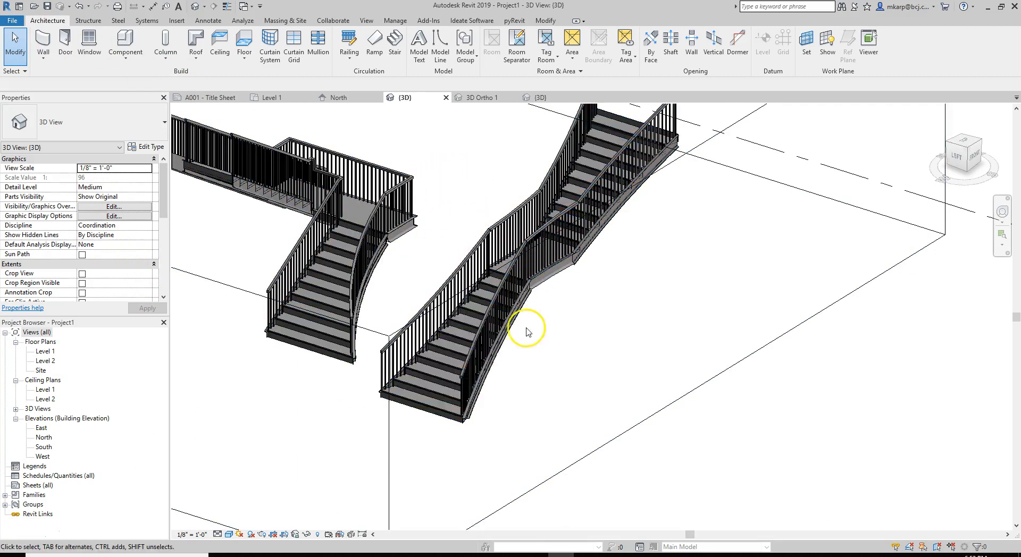
Copy the Residential - Open Riser - Middle Stringer stair to the clipboard from the 3D Ortho 1 view of 57752_stair_samples_imperial.rvt
shift+middle_drag(474, 355, 547, 392)
mouse_move(574, 357)
shift+middle_down()
mouse_move(567, 372)
mouse_move(600, 395)
mouse_move(586, 359)
shift+middle_up()
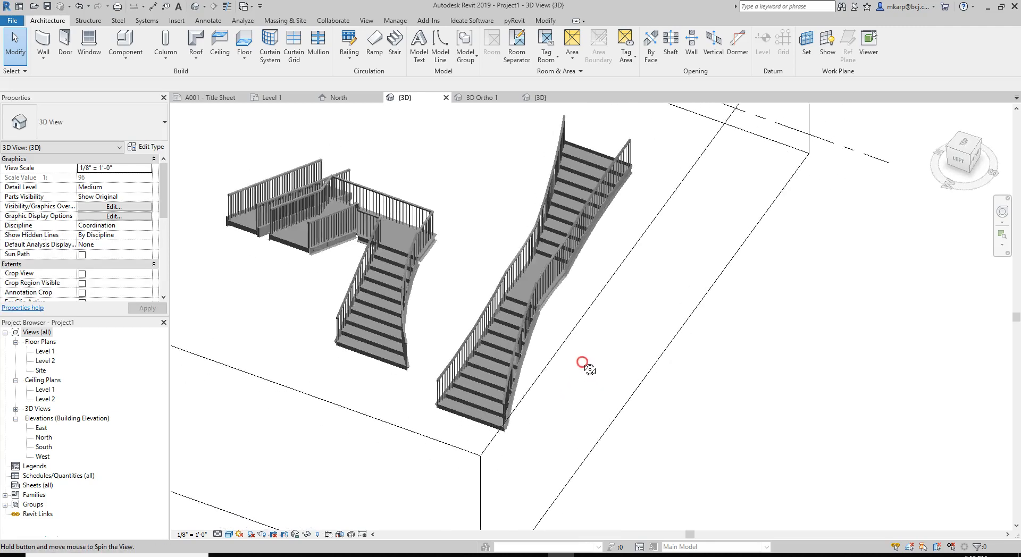
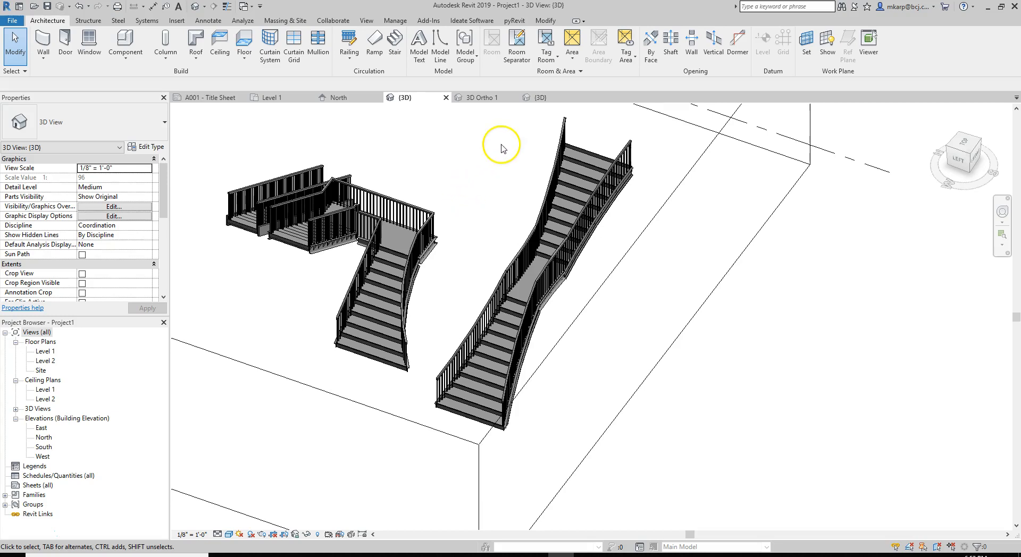
click(480, 104)
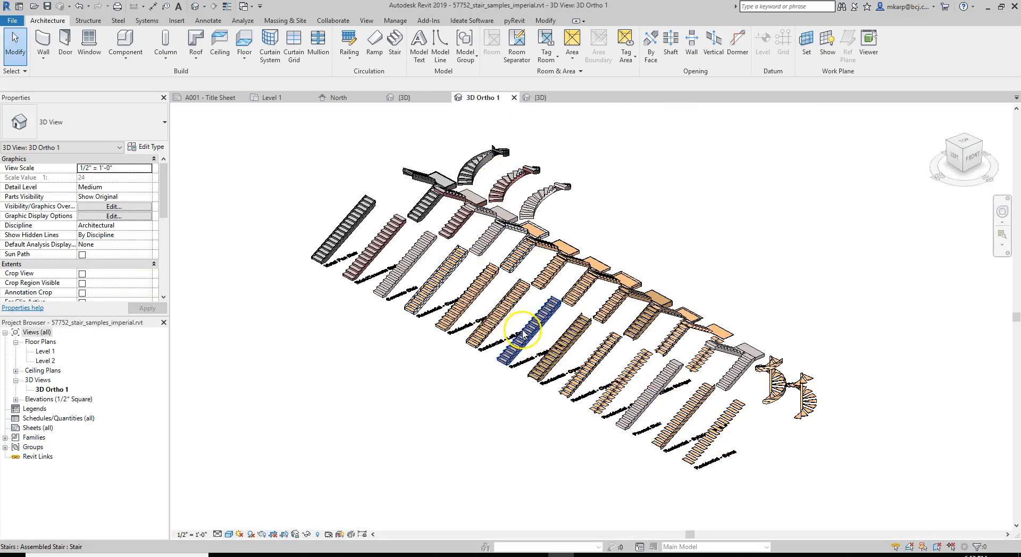
scroll(539, 333, up, 3)
scroll(589, 330, up, 5)
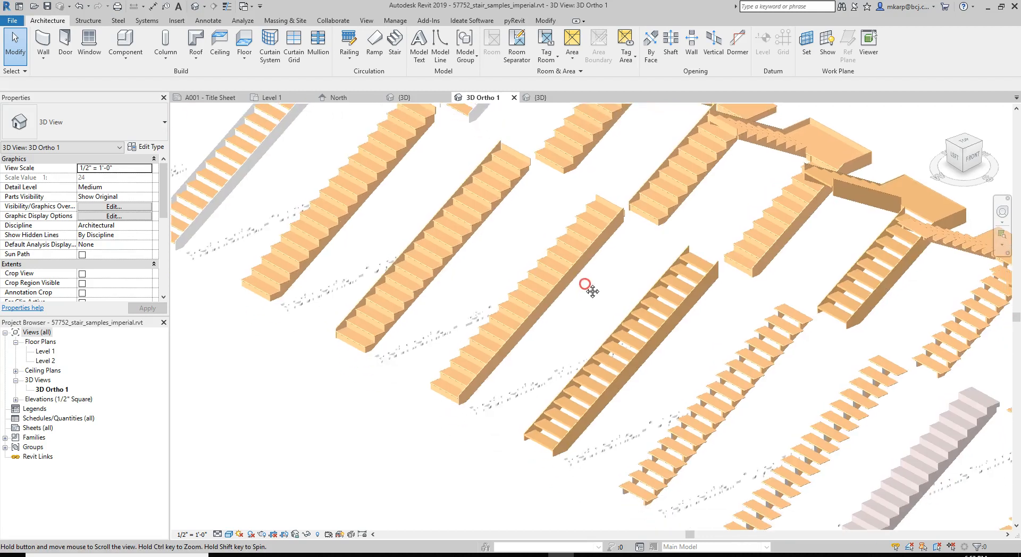
scroll(583, 276, down, 5)
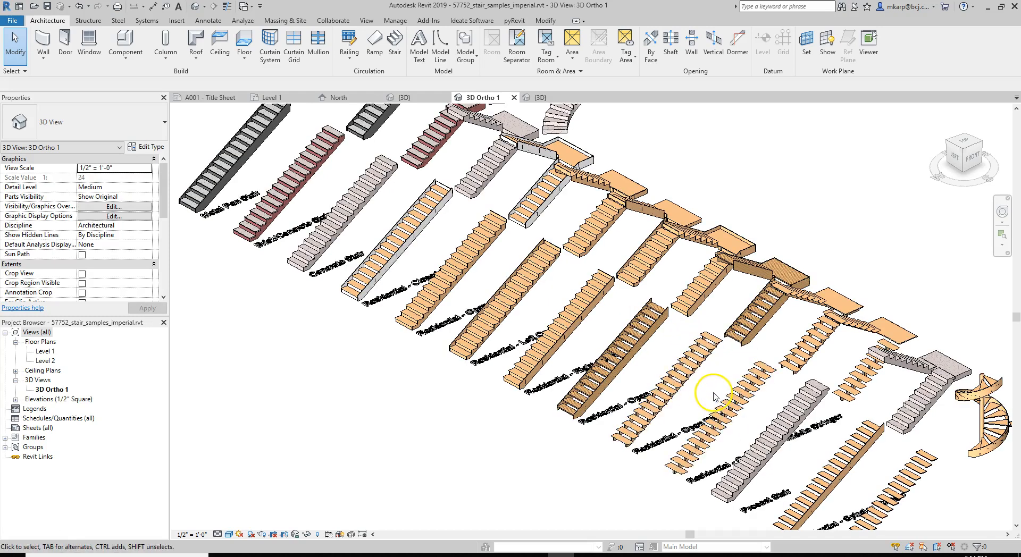
click(683, 386)
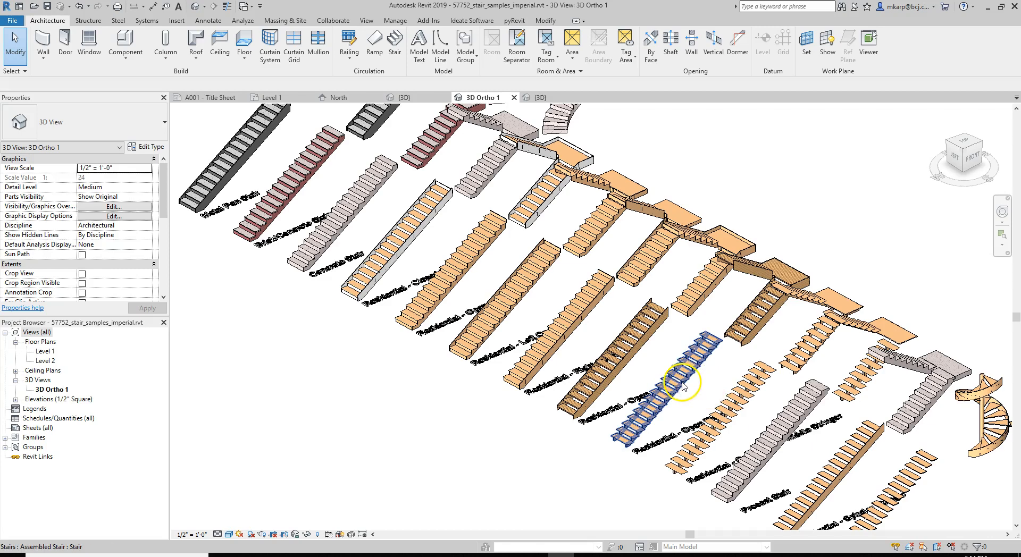
click(742, 383)
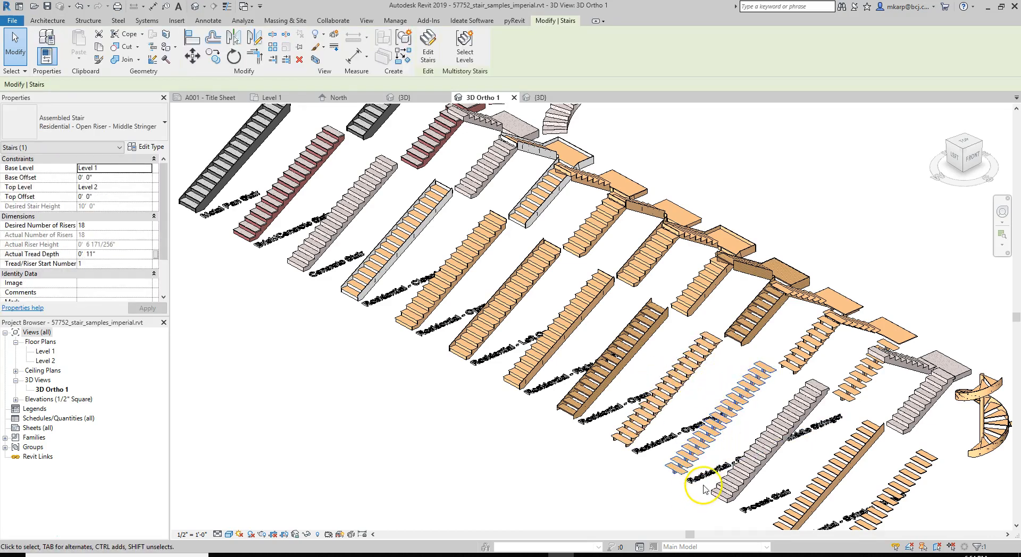
scroll(706, 467, up, 3)
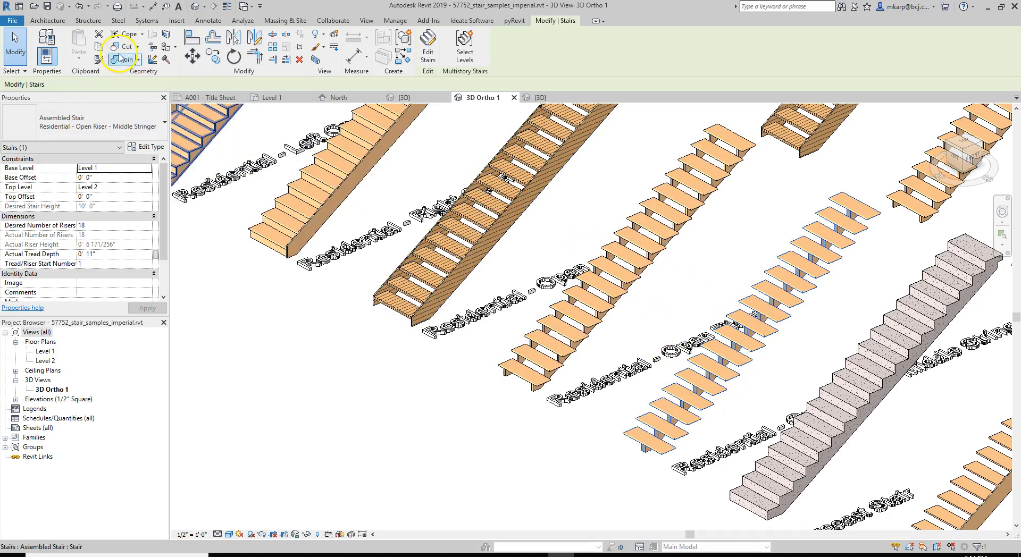
click(99, 48)
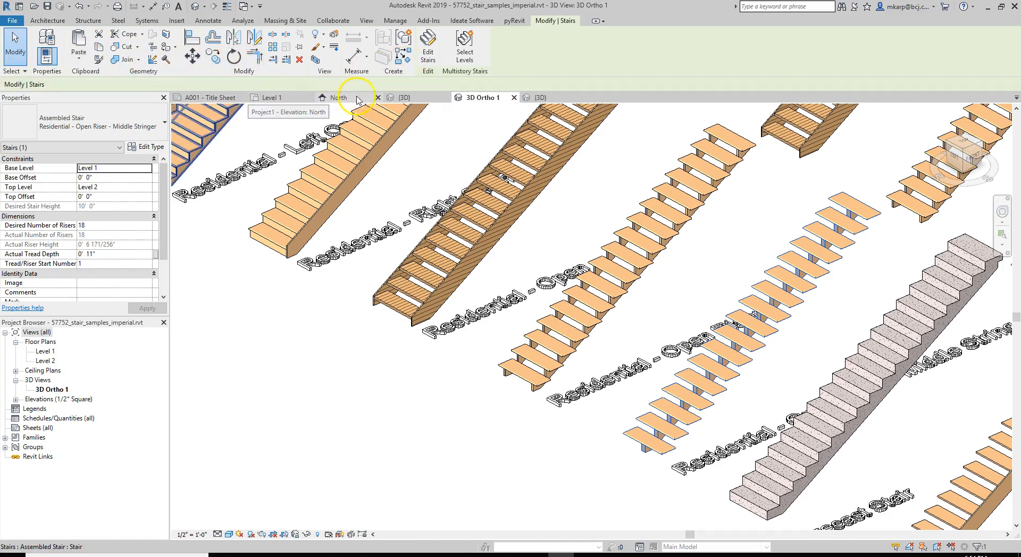
Paste the copied open-riser stair into the 3D view of Project1 beside the existing stairs, and finish the paste
click(396, 97)
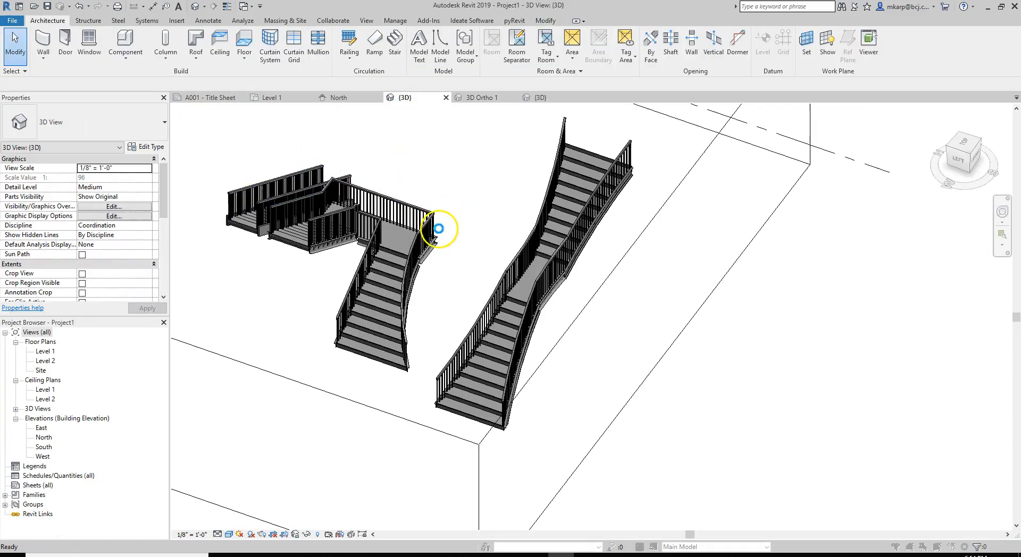
click(579, 323)
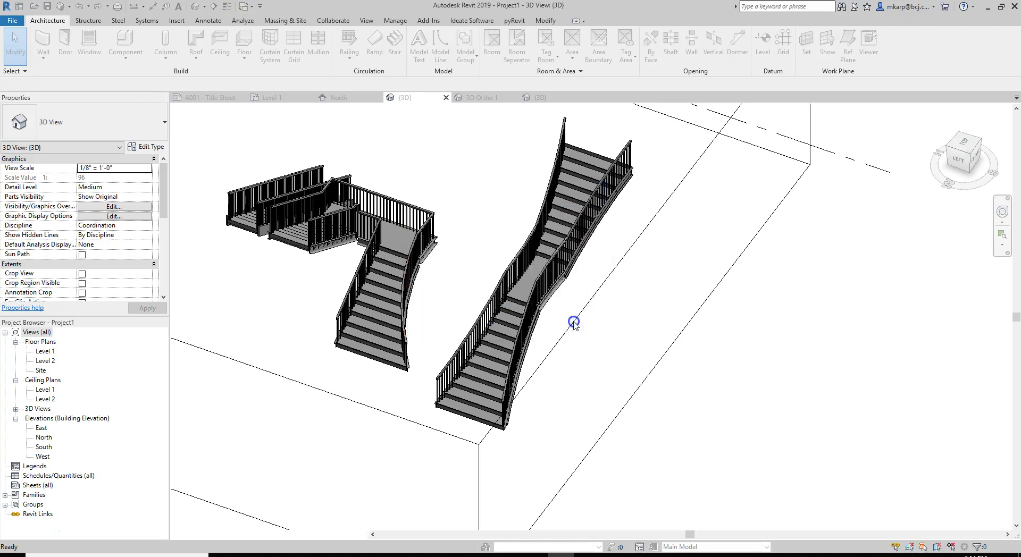
click(529, 326)
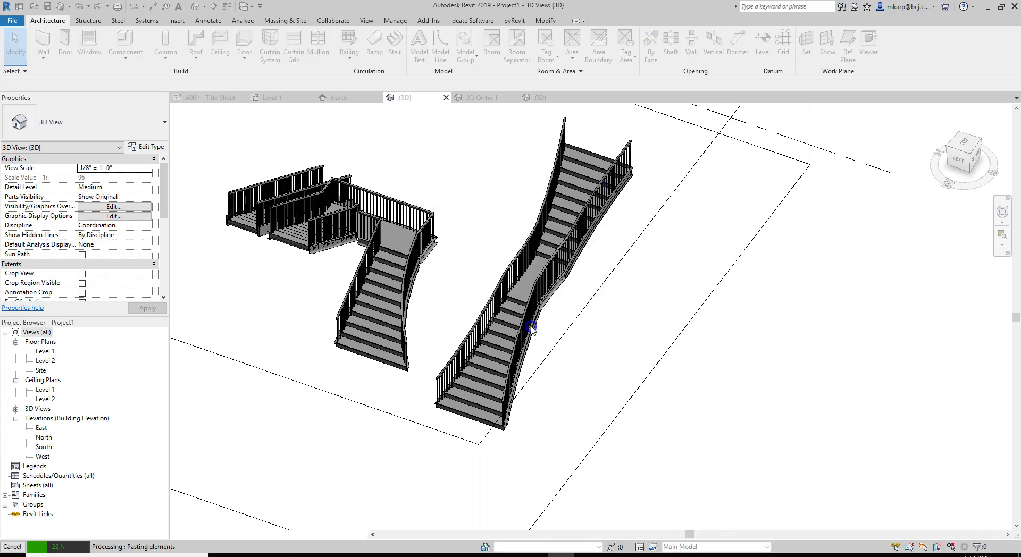
scroll(478, 247, down, 3)
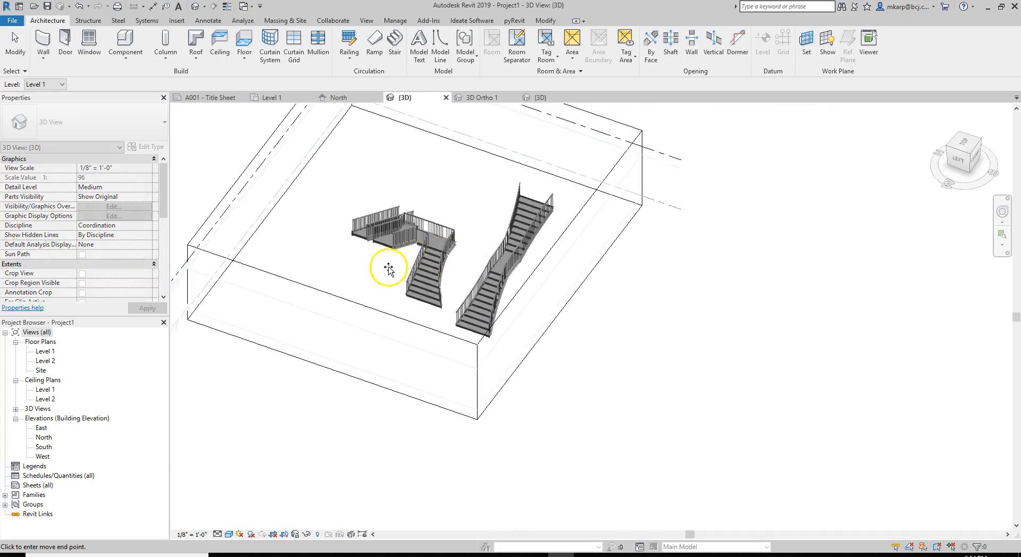
click(349, 250)
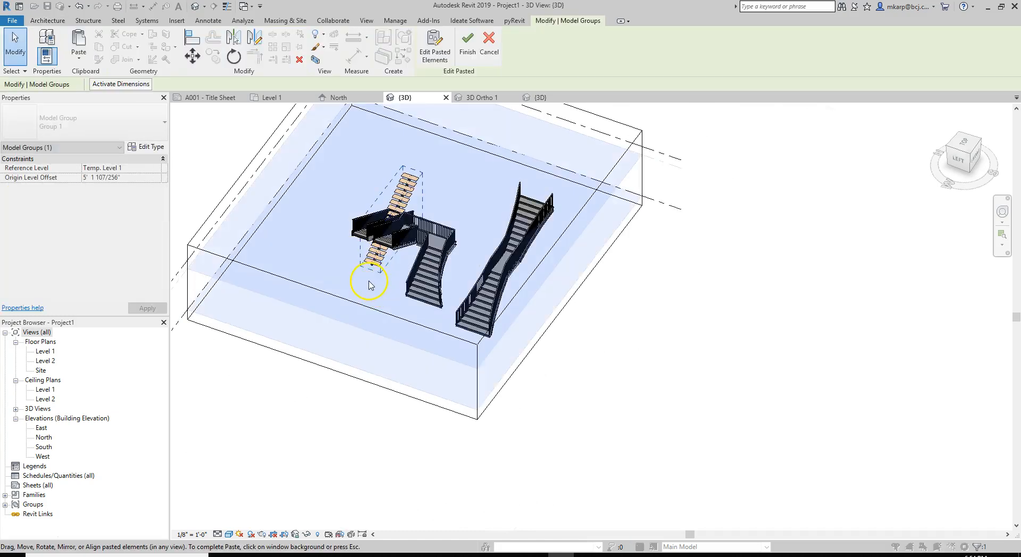
click(395, 247)
Delete the pasted open-riser stair instance from the 3D view
click(410, 187)
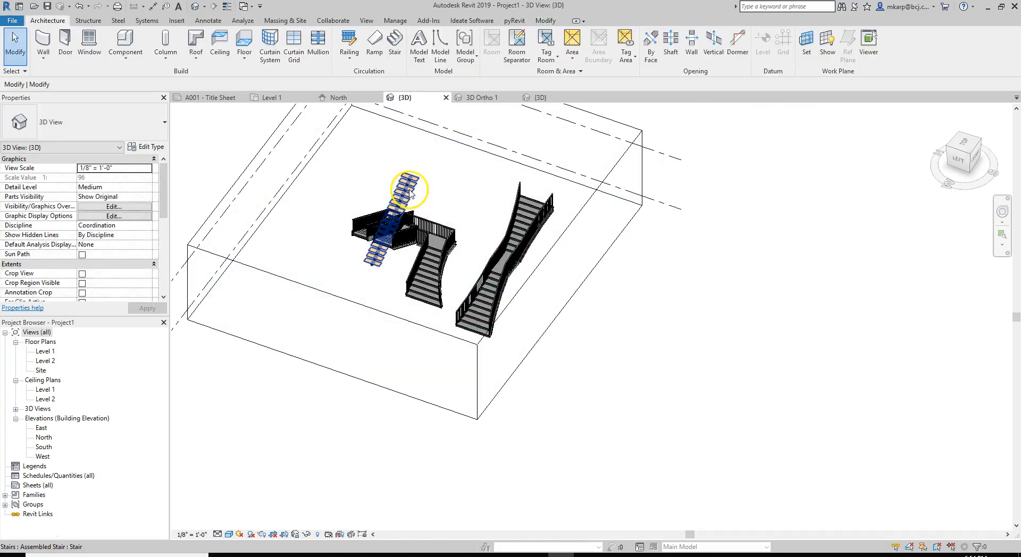
key(Delete)
click(443, 207)
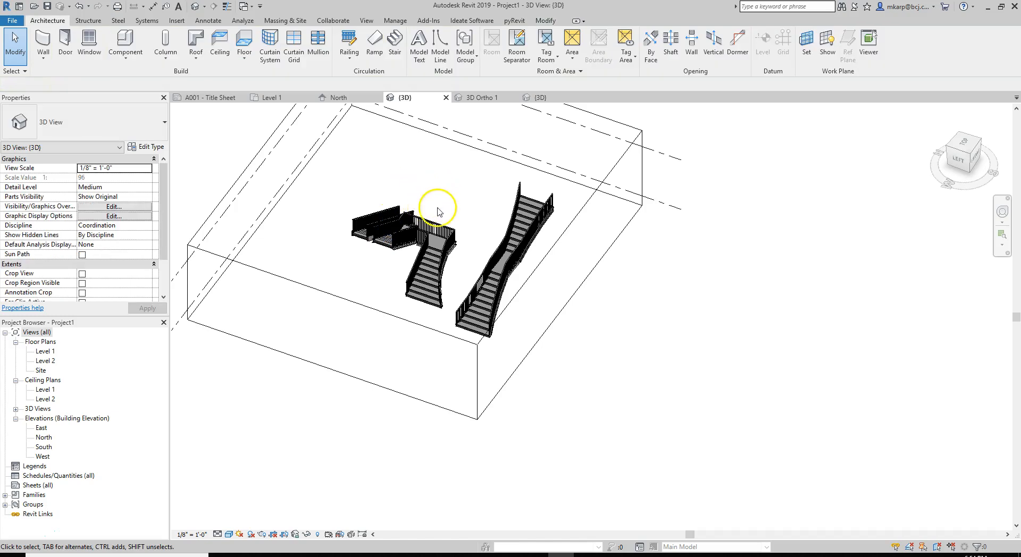
Change the double-curved stair's type to Residential - Open Riser - Middle Stringer and inspect its treads and middle stringer
scroll(438, 211, up, 3)
click(563, 235)
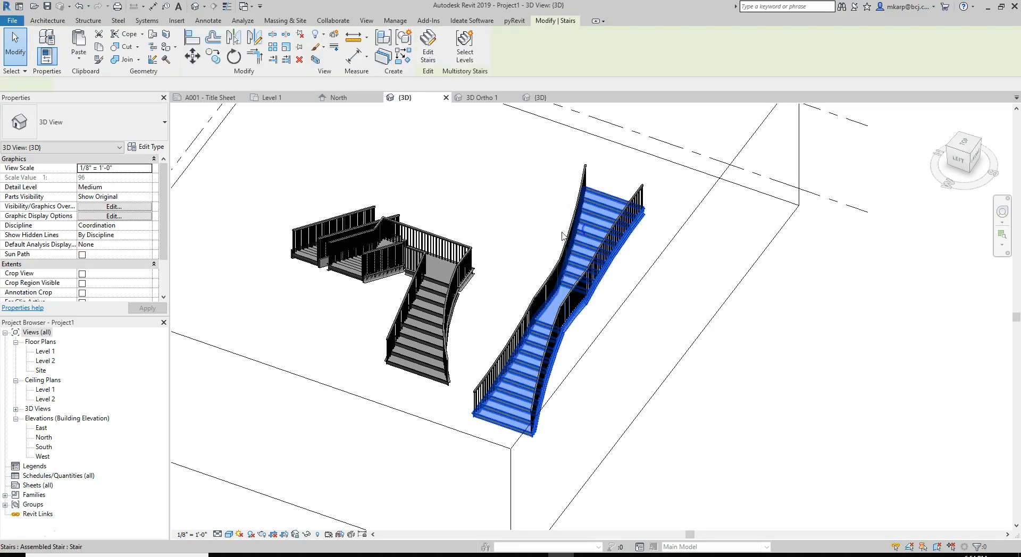
click(88, 127)
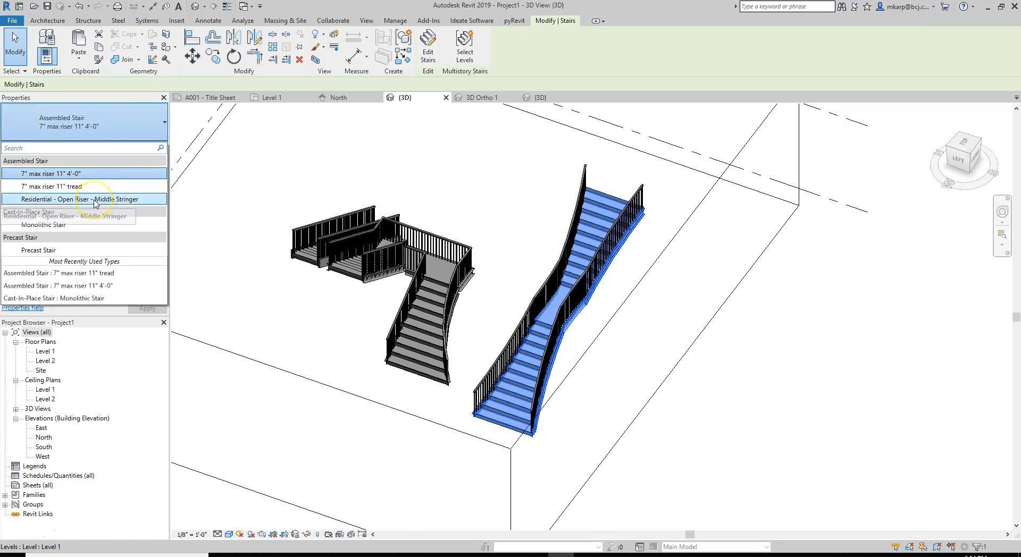
click(94, 200)
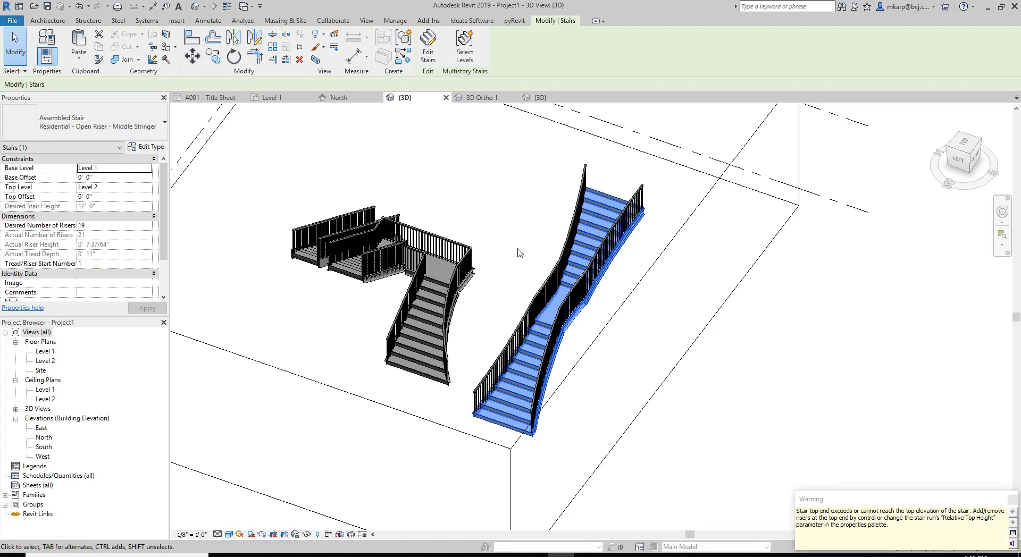
click(520, 244)
scroll(548, 296, up, 5)
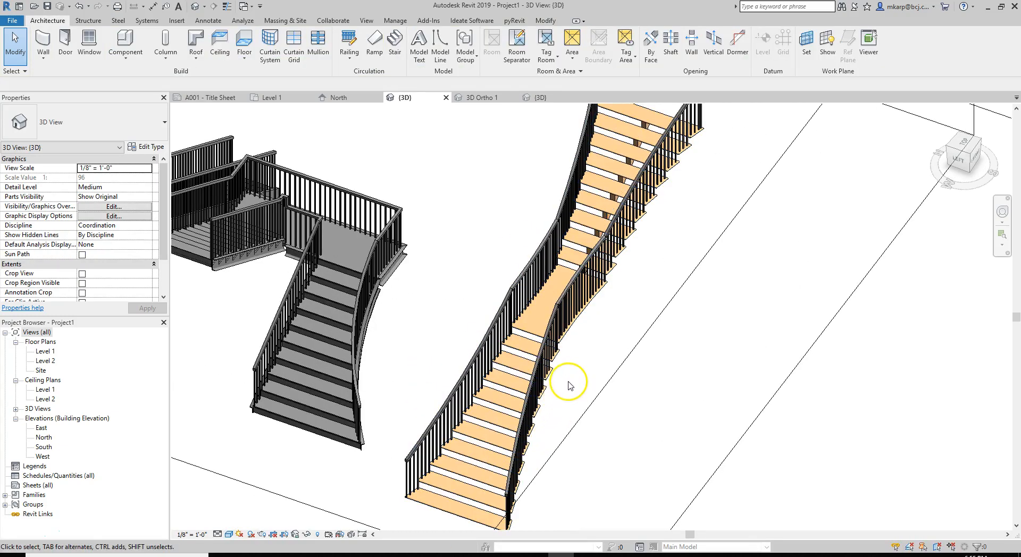
mouse_move(569, 382)
shift+middle_down()
mouse_move(550, 355)
mouse_move(533, 276)
mouse_move(558, 379)
shift+middle_up()
scroll(535, 304, down, 2)
shift+middle_drag(506, 315, 523, 348)
scroll(521, 325, up, 1)
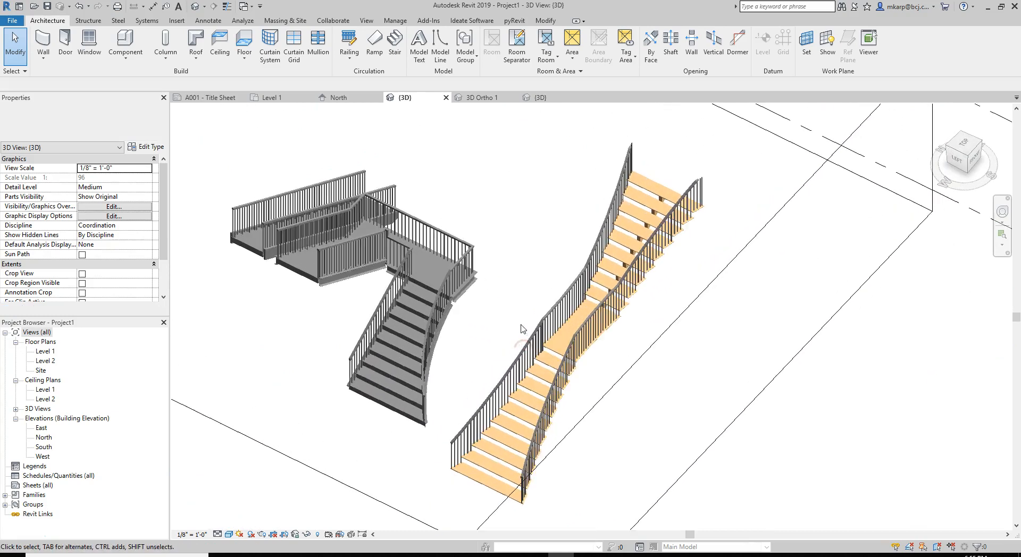
Match the straight stair behind the landing stair to the double-curved stair's type with Match Type, and dismiss the warning
click(543, 21)
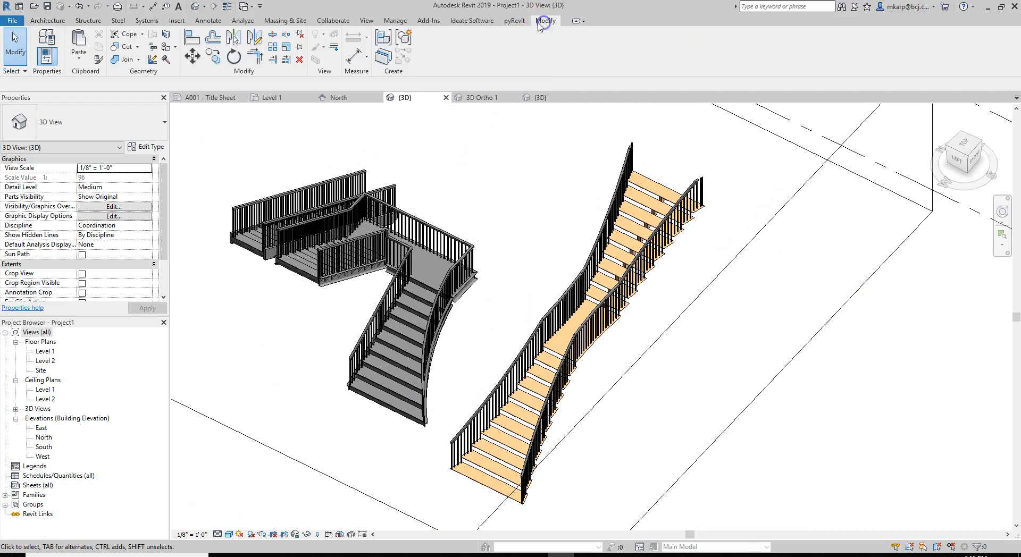
click(98, 60)
click(643, 208)
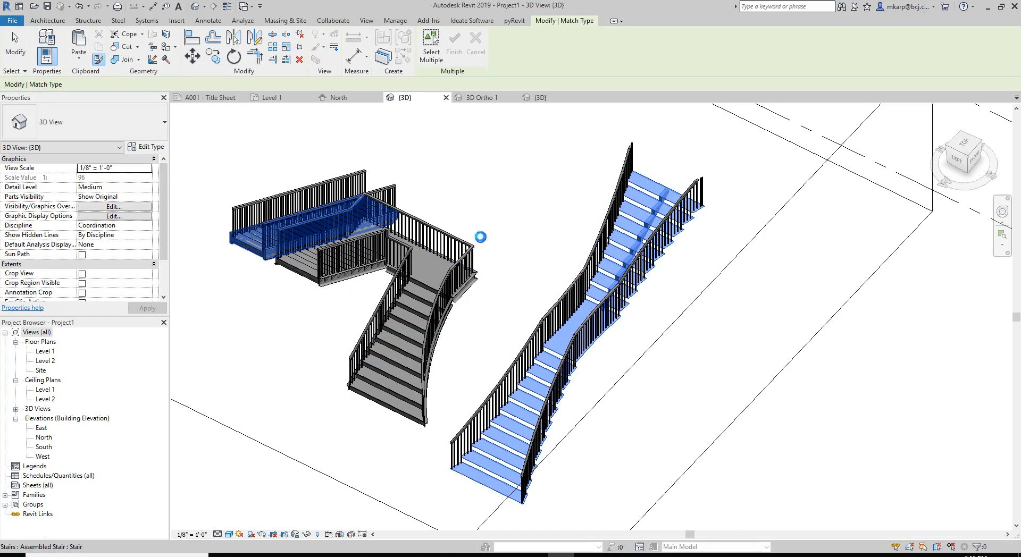
click(480, 238)
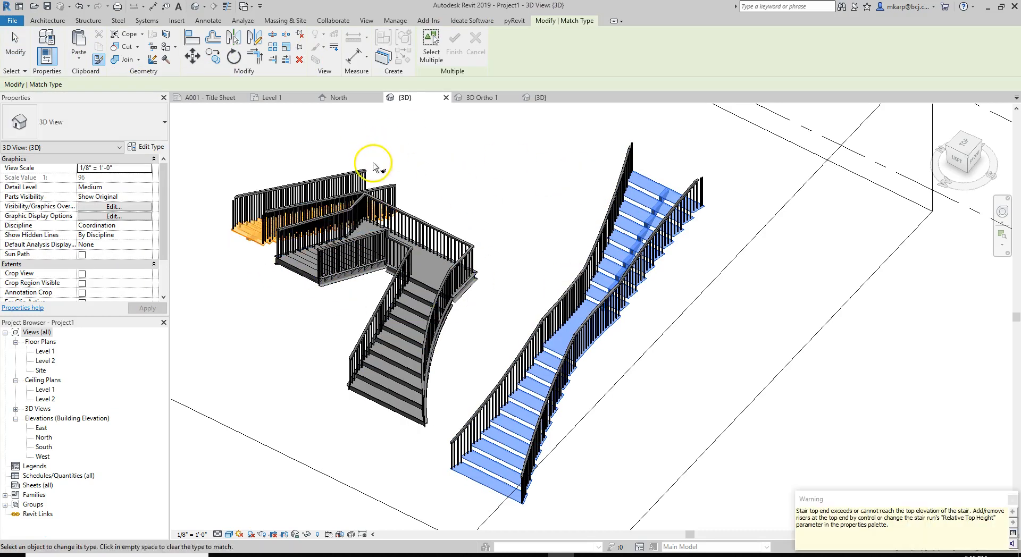
click(1000, 502)
scroll(235, 216, up, 6)
click(266, 242)
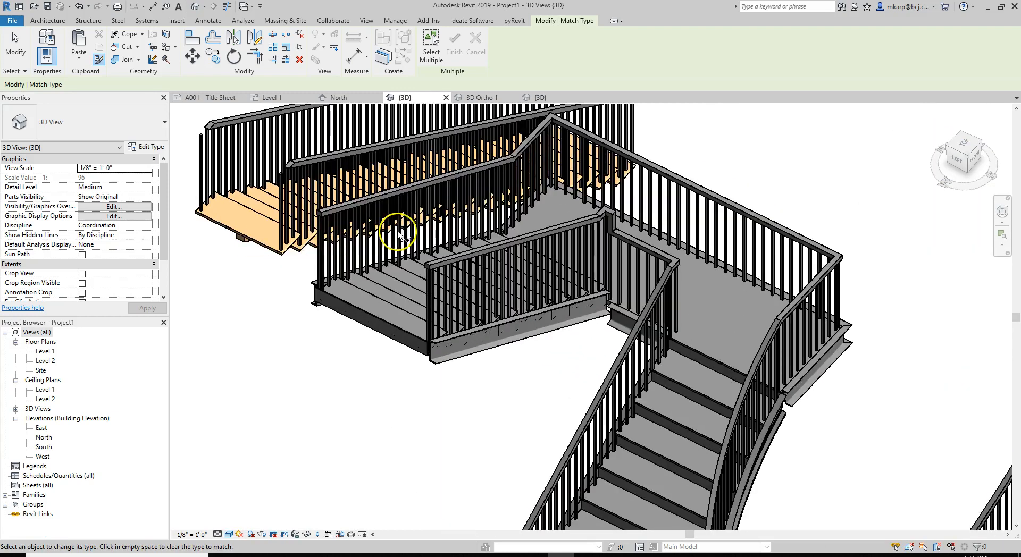
key(Escape)
Review the straight stair's type properties, including its run type and middle support settings, and close them unchanged
click(228, 227)
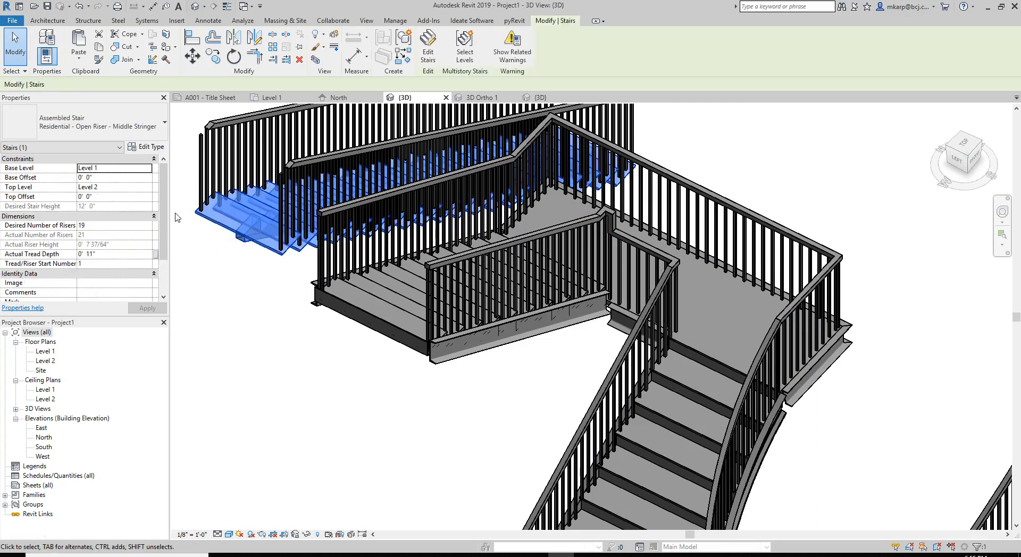
click(144, 148)
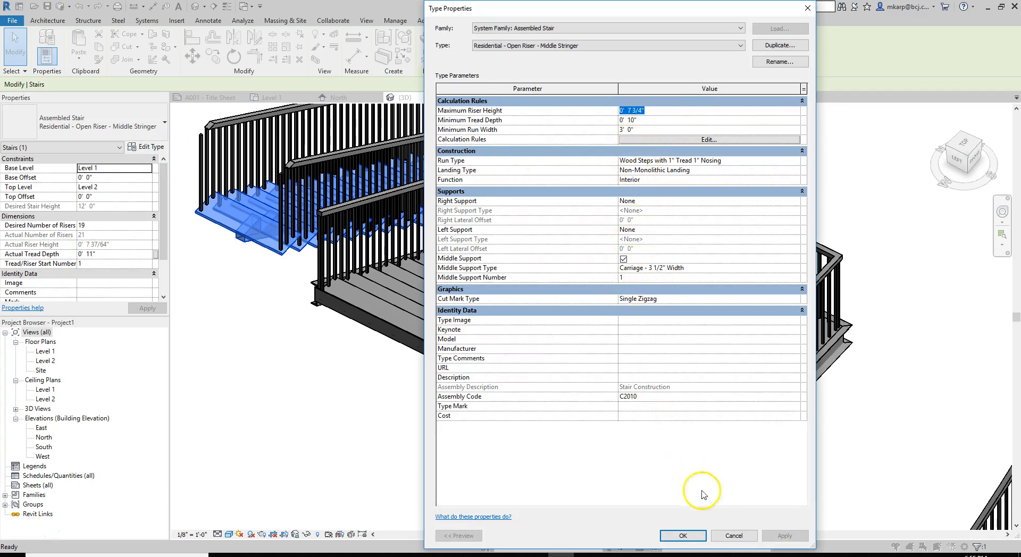
click(738, 535)
scroll(417, 265, down, 6)
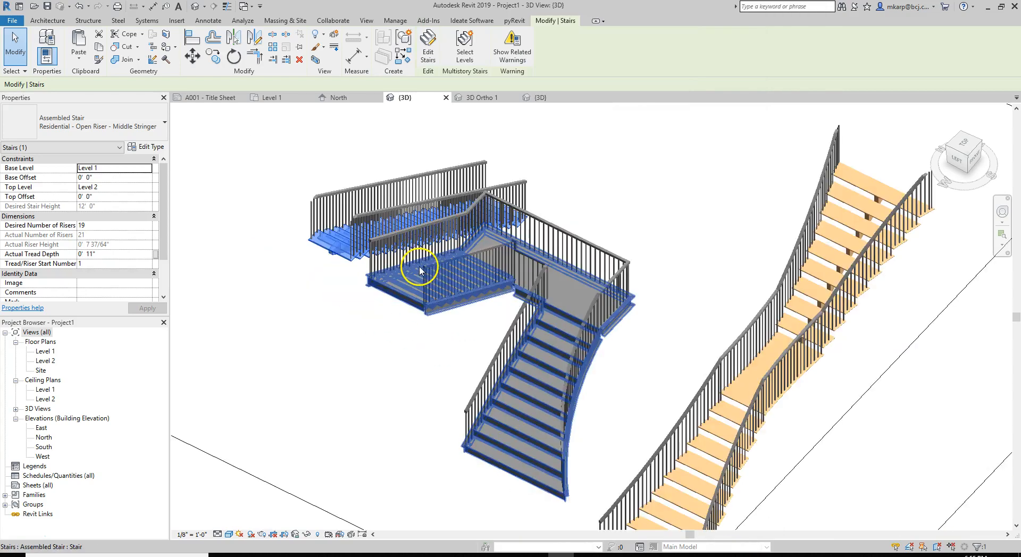
key(Escape)
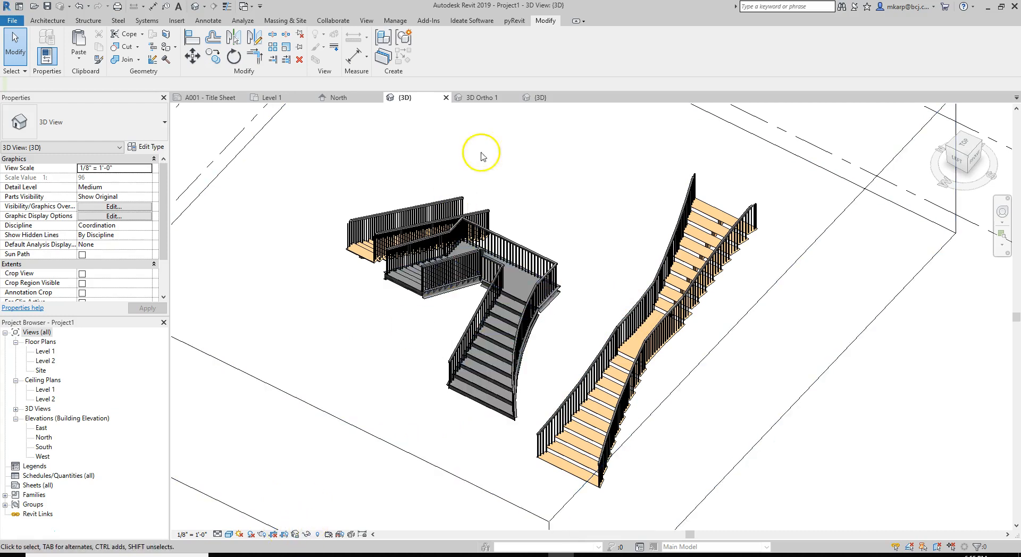
Copy the Commercial - Glass w Fixings railing to the clipboard from the 3D view of Railings.rvt
click(534, 99)
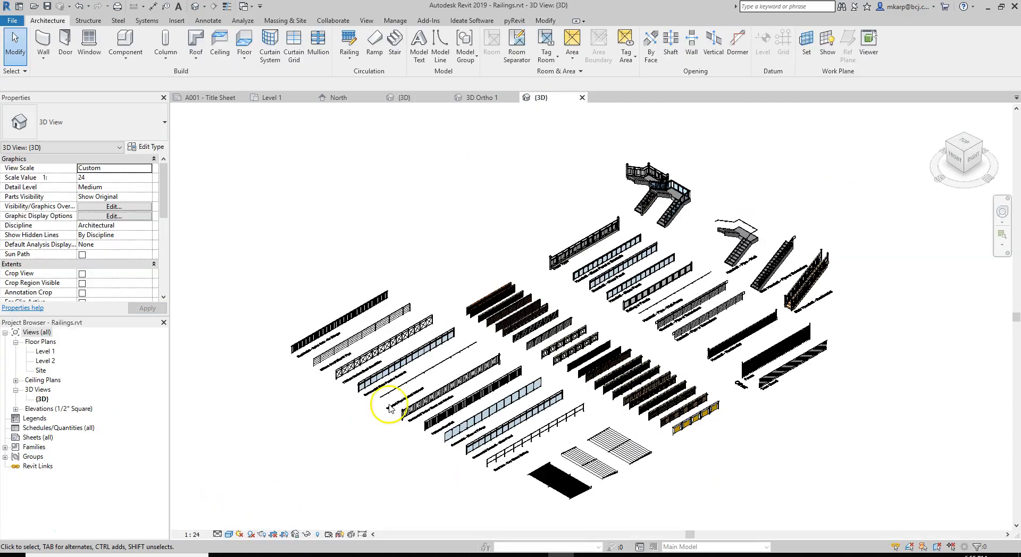
scroll(391, 406, up, 5)
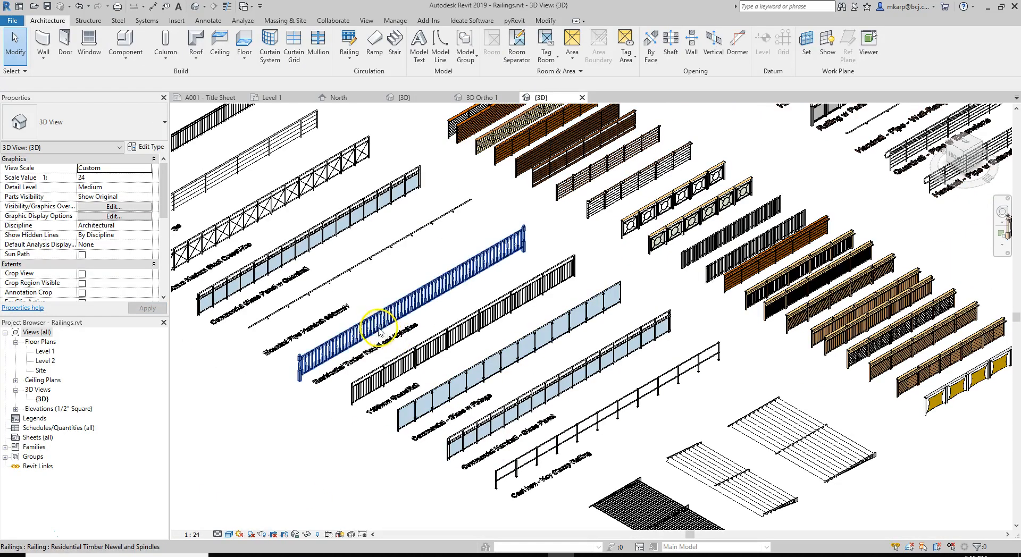
middle_drag(388, 321, 327, 387)
middle_drag(560, 327, 455, 408)
click(640, 331)
scroll(603, 322, down, 2)
middle_drag(588, 326, 561, 257)
middle_drag(497, 357, 652, 343)
scroll(482, 424, up, 6)
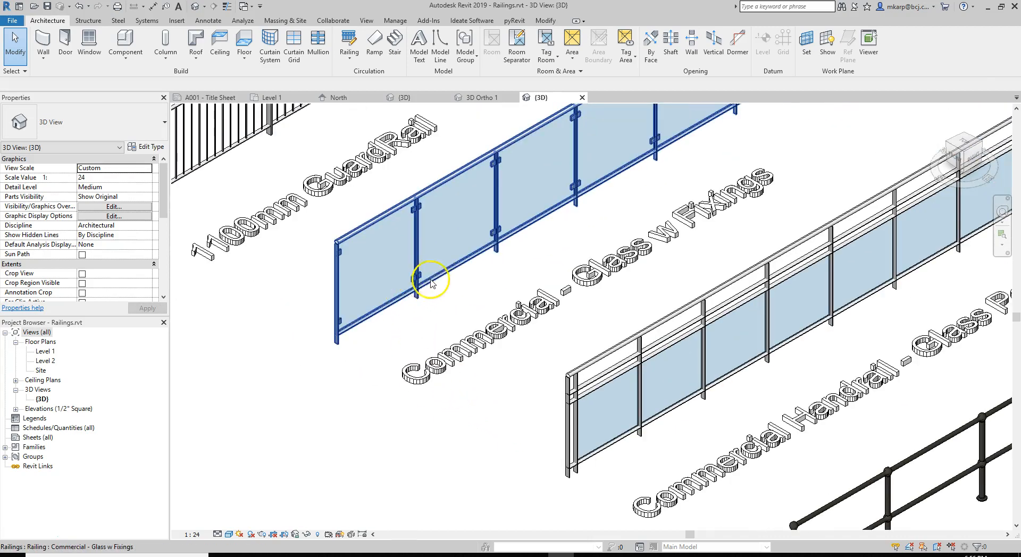
click(440, 277)
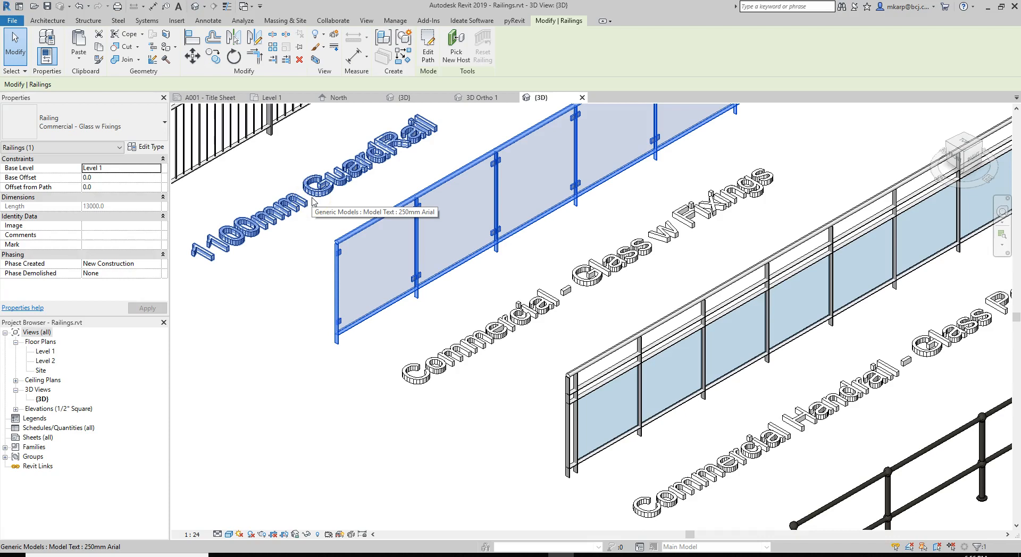
click(100, 49)
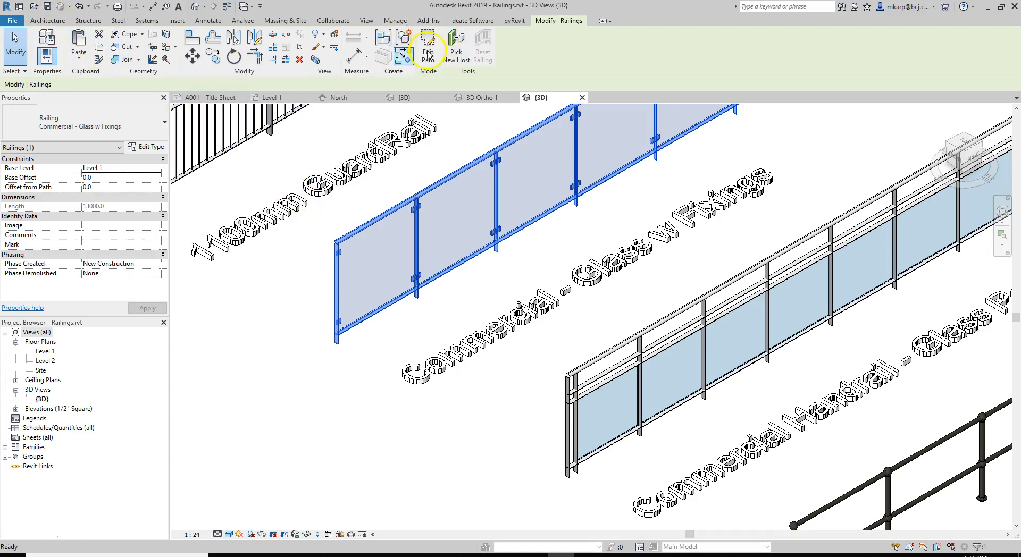
Paste the copied Commercial - Glass w Fixings railing into Project1's 3D view beside the existing stairs, keeping the project's own duplicate types
click(404, 98)
key(ctrl+v)
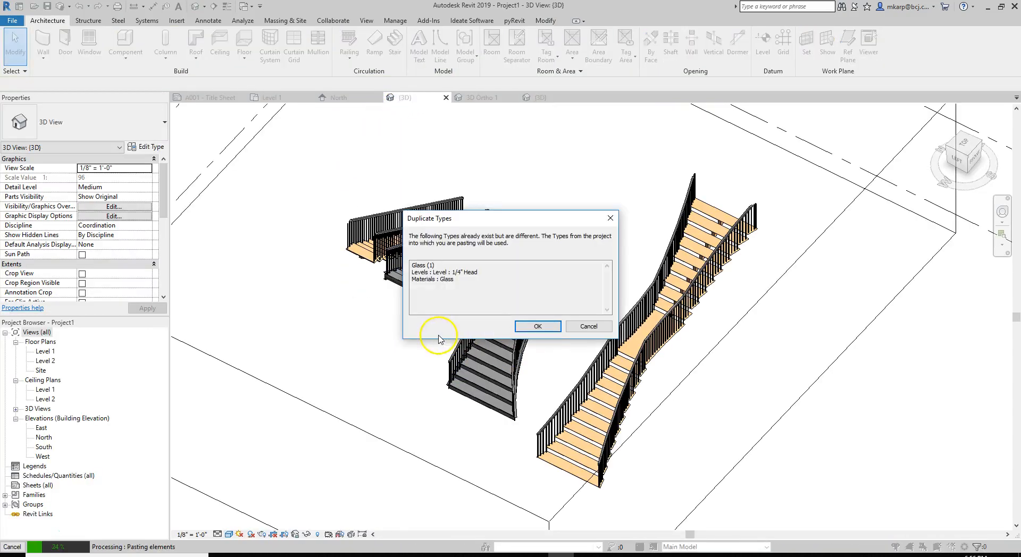
click(519, 327)
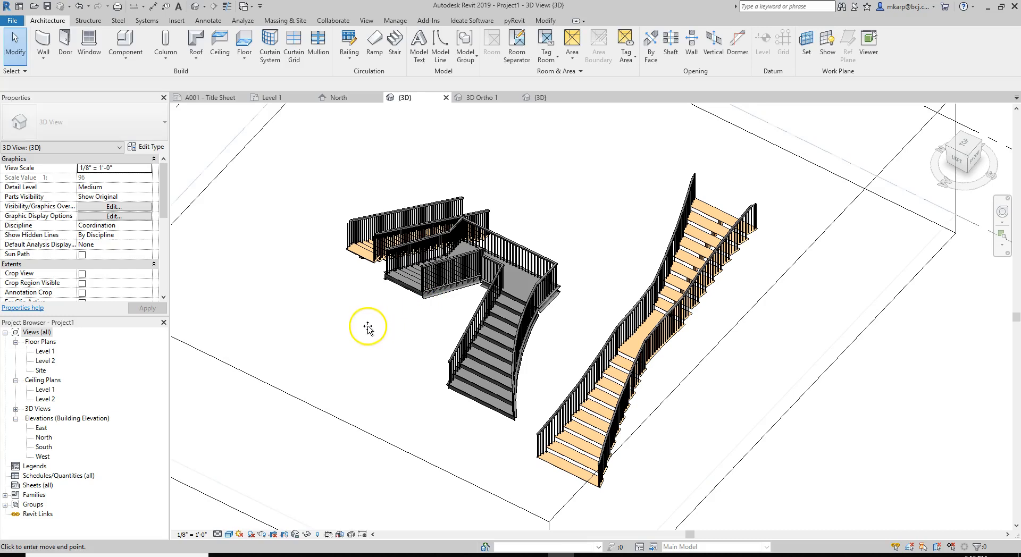
click(346, 321)
scroll(376, 348, down, 2)
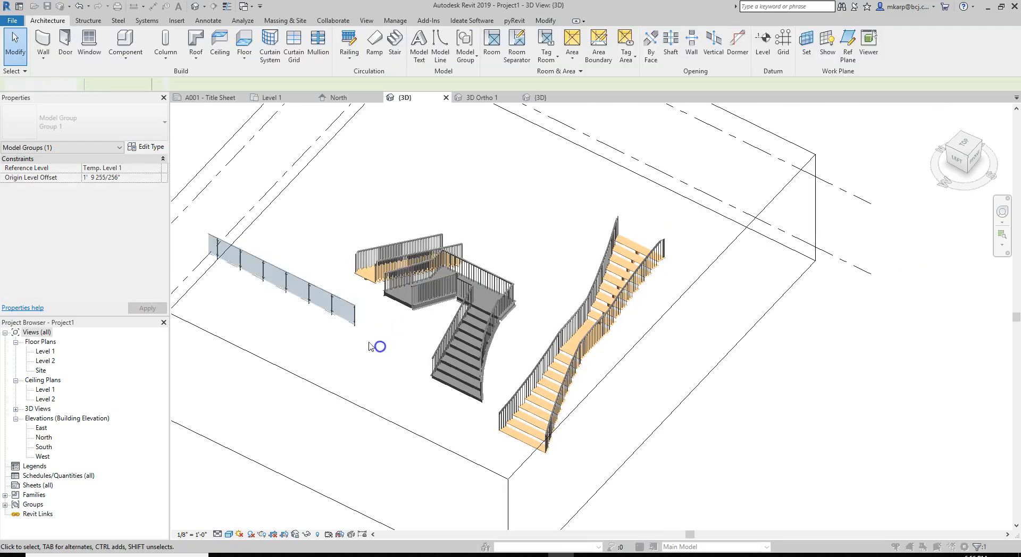
click(347, 309)
click(364, 339)
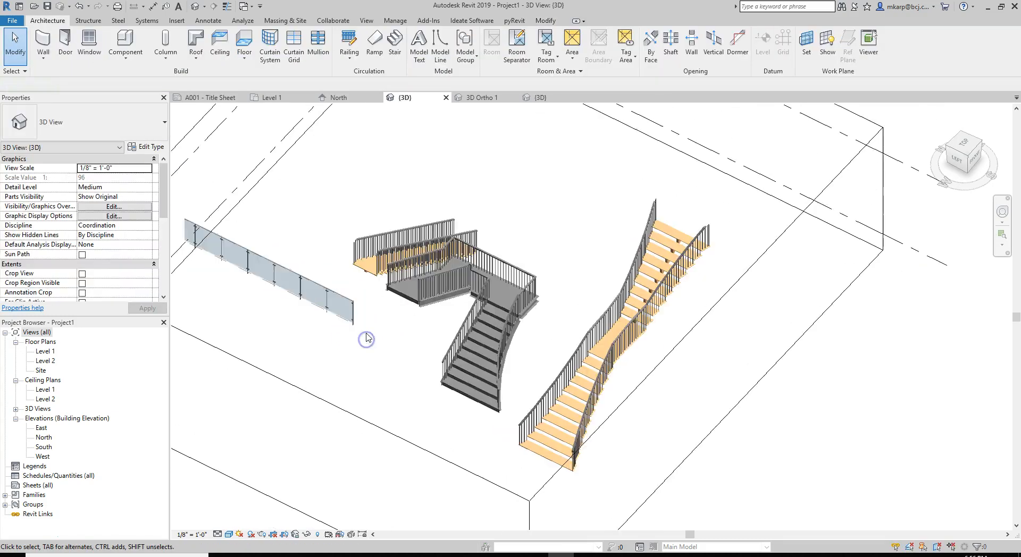
Match both railings of the double-curved stair to the pasted glass railing's type with Match Type, and check the resulting glass panels
scroll(349, 313, up, 2)
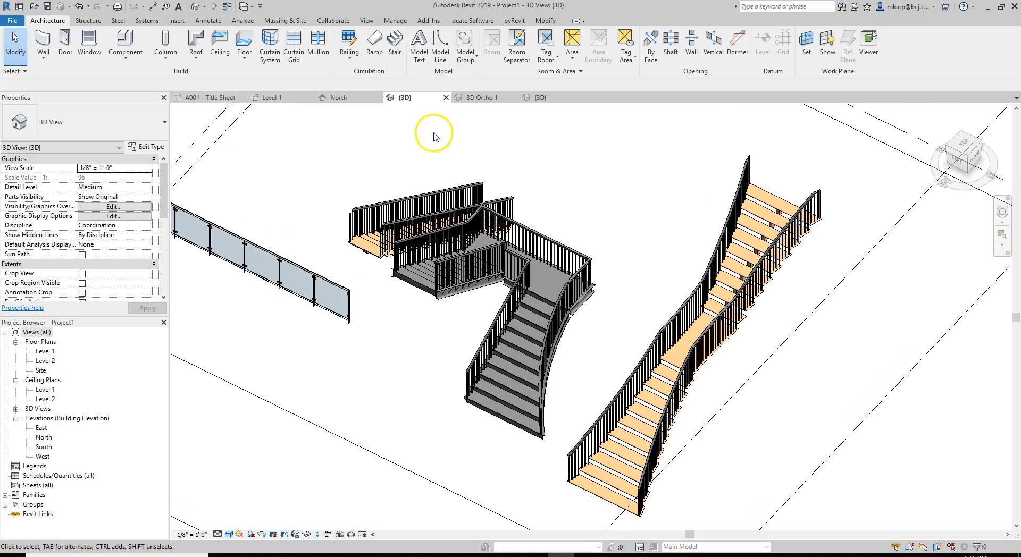
key(m)
key(a)
click(320, 273)
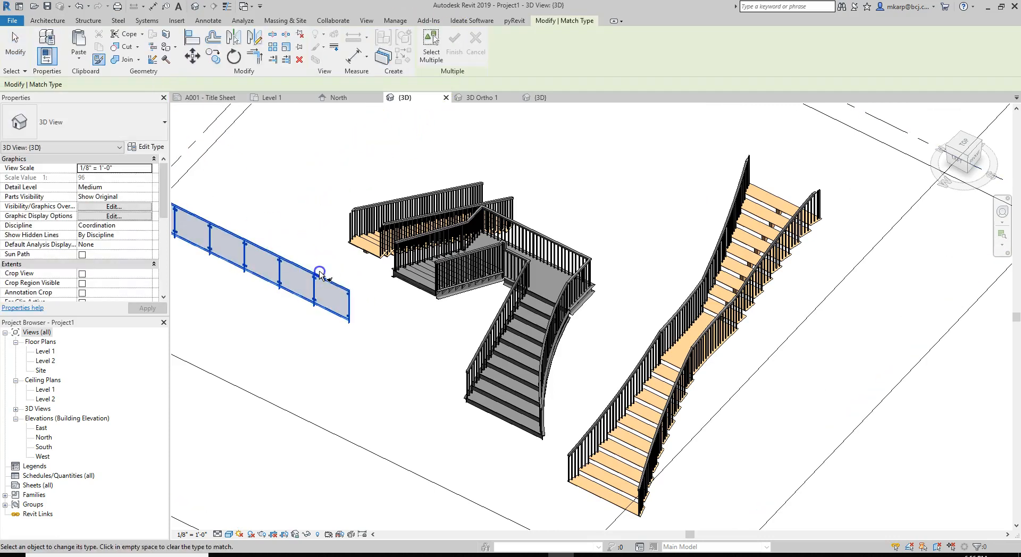
click(621, 219)
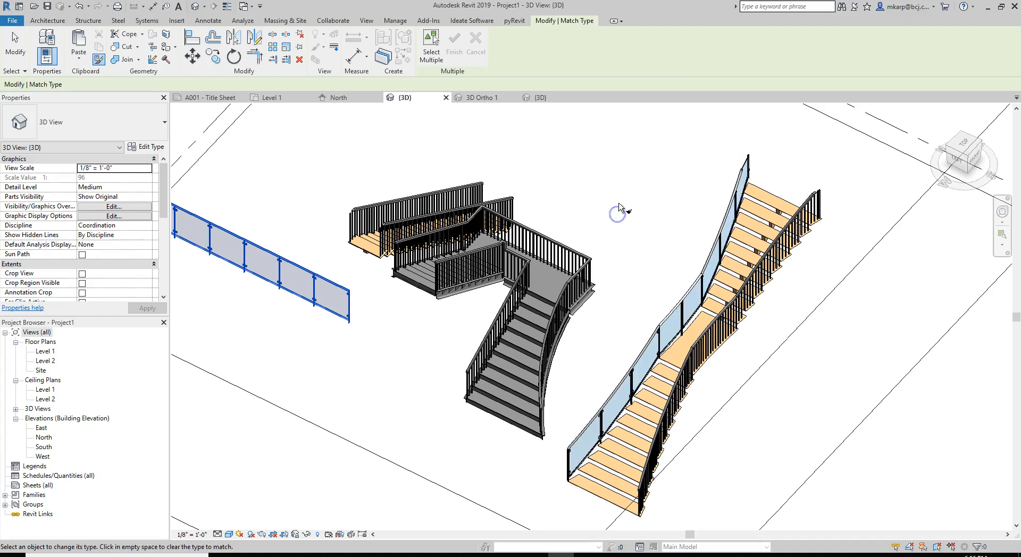
click(715, 323)
scroll(728, 372, up, 3)
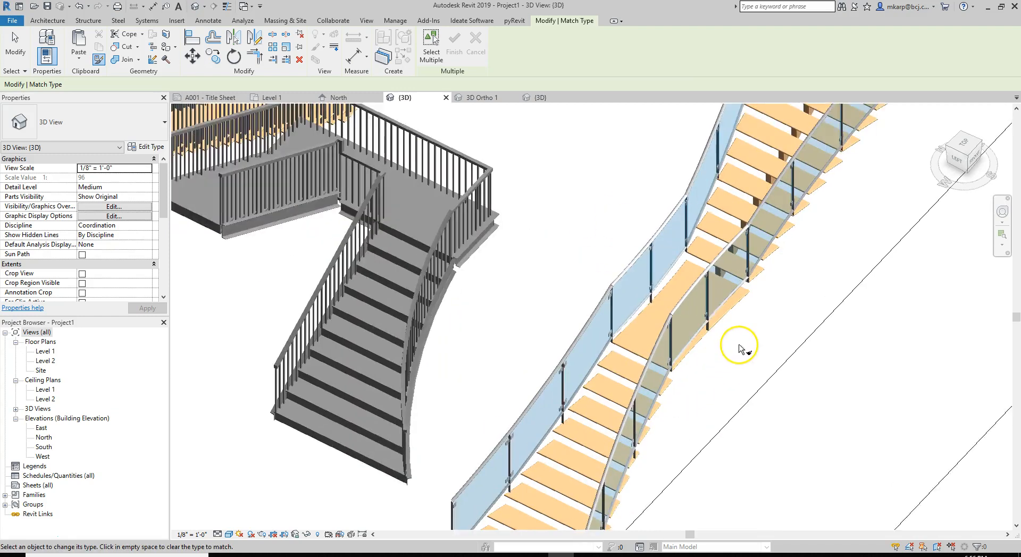
scroll(745, 319, up, 2)
scroll(724, 379, down, 5)
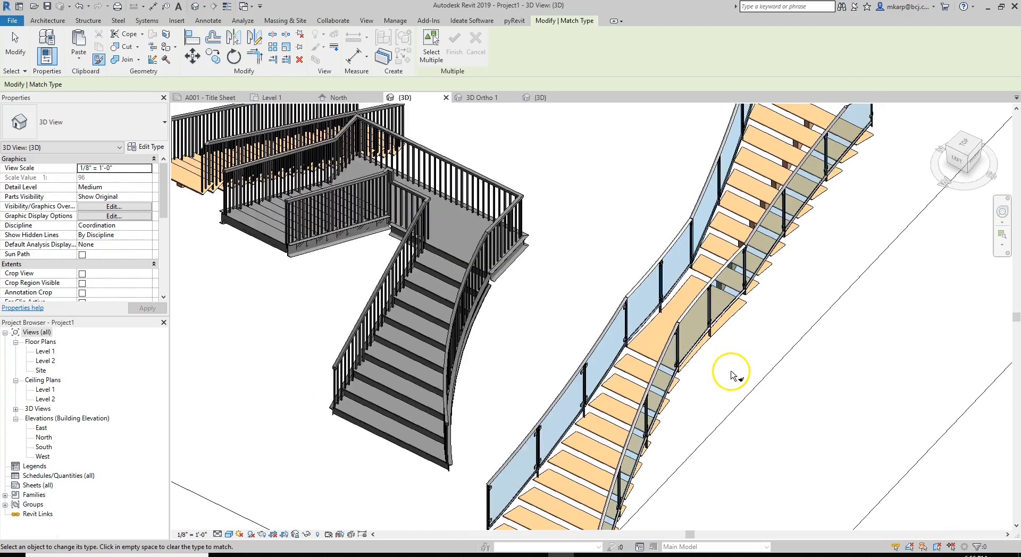
shift+middle_drag(764, 381, 658, 322)
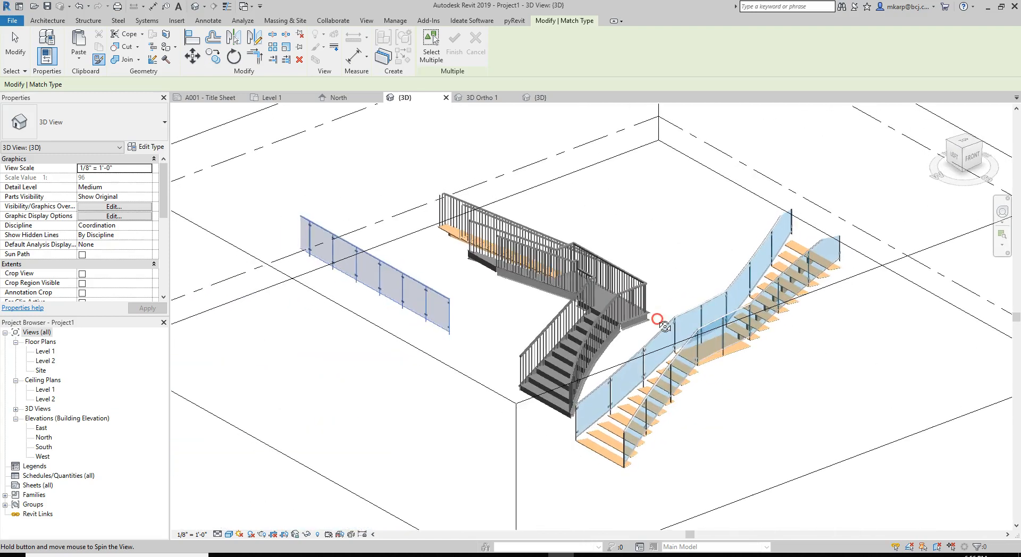
scroll(712, 359, up, 4)
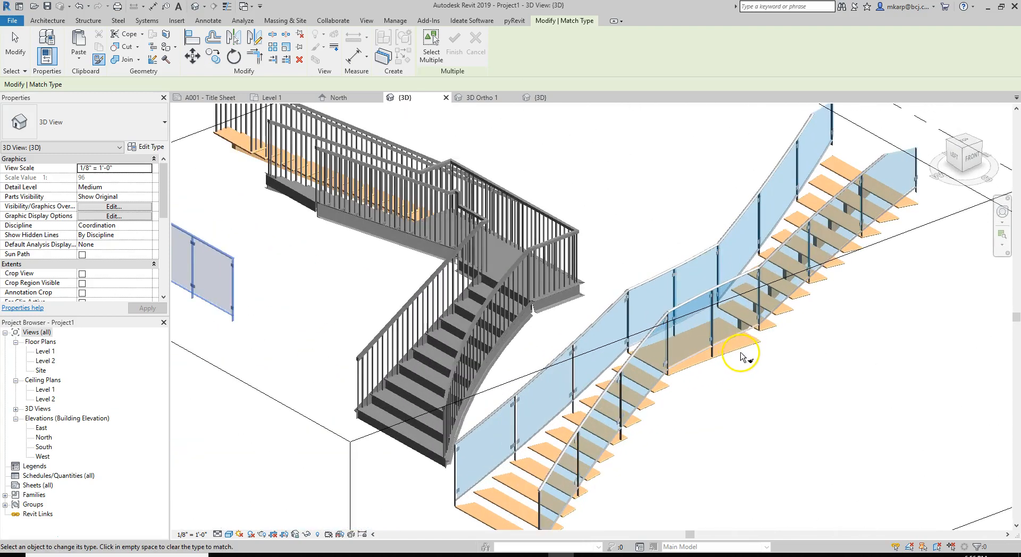
key(Escape)
Delete the pasted freestanding Commercial - Glass w Fixings railing from the 3D view
scroll(821, 330, down, 4)
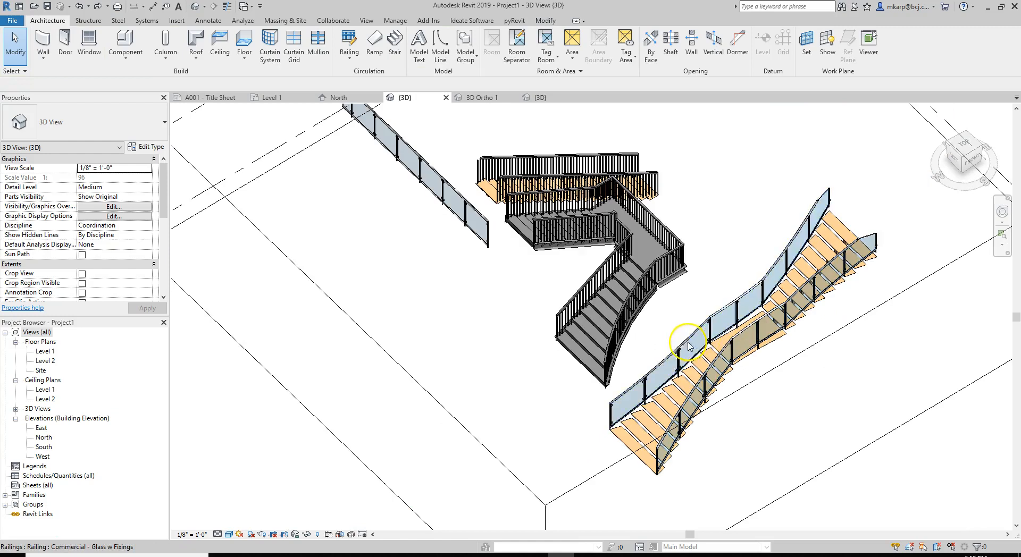
shift+middle_drag(746, 299, 627, 308)
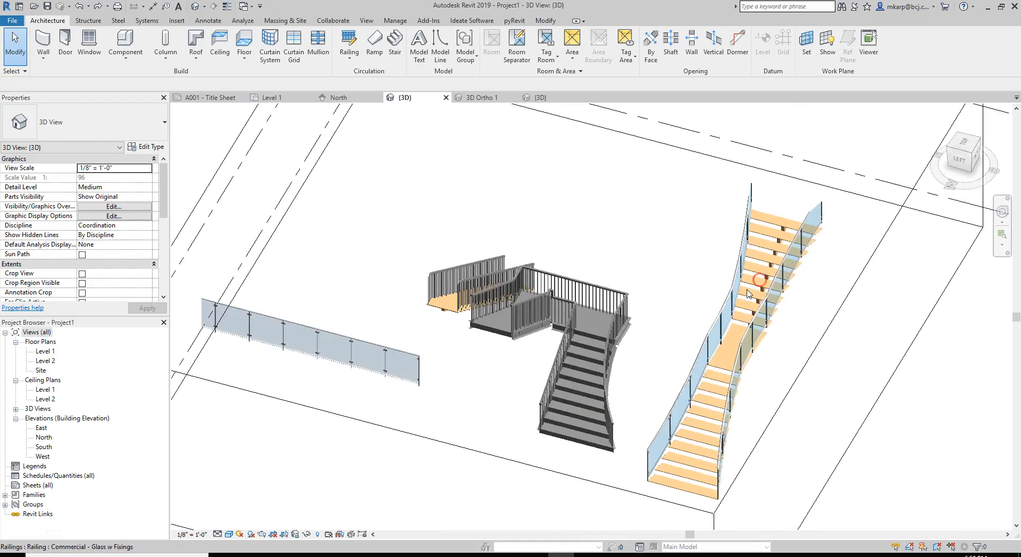
click(389, 350)
click(384, 324)
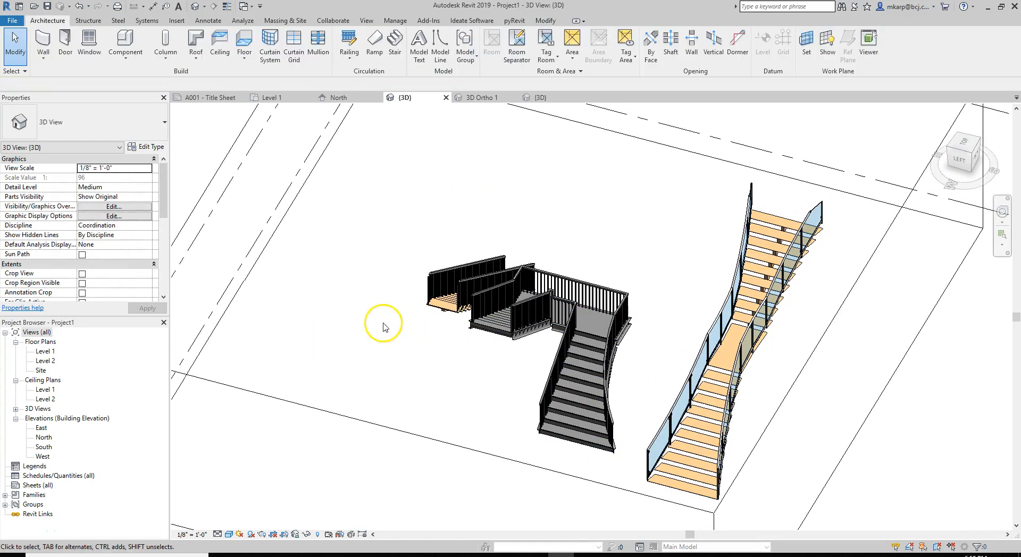